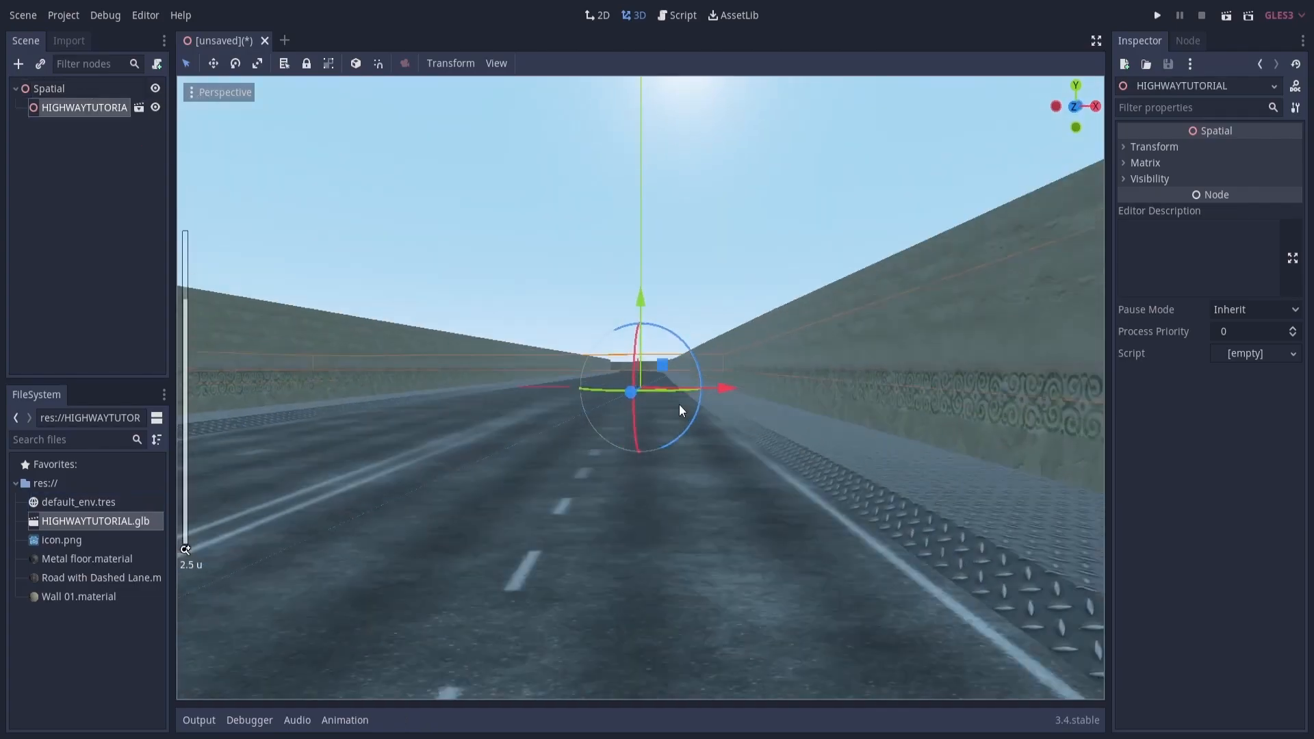
middle_click_drag(679, 404, 821, 370)
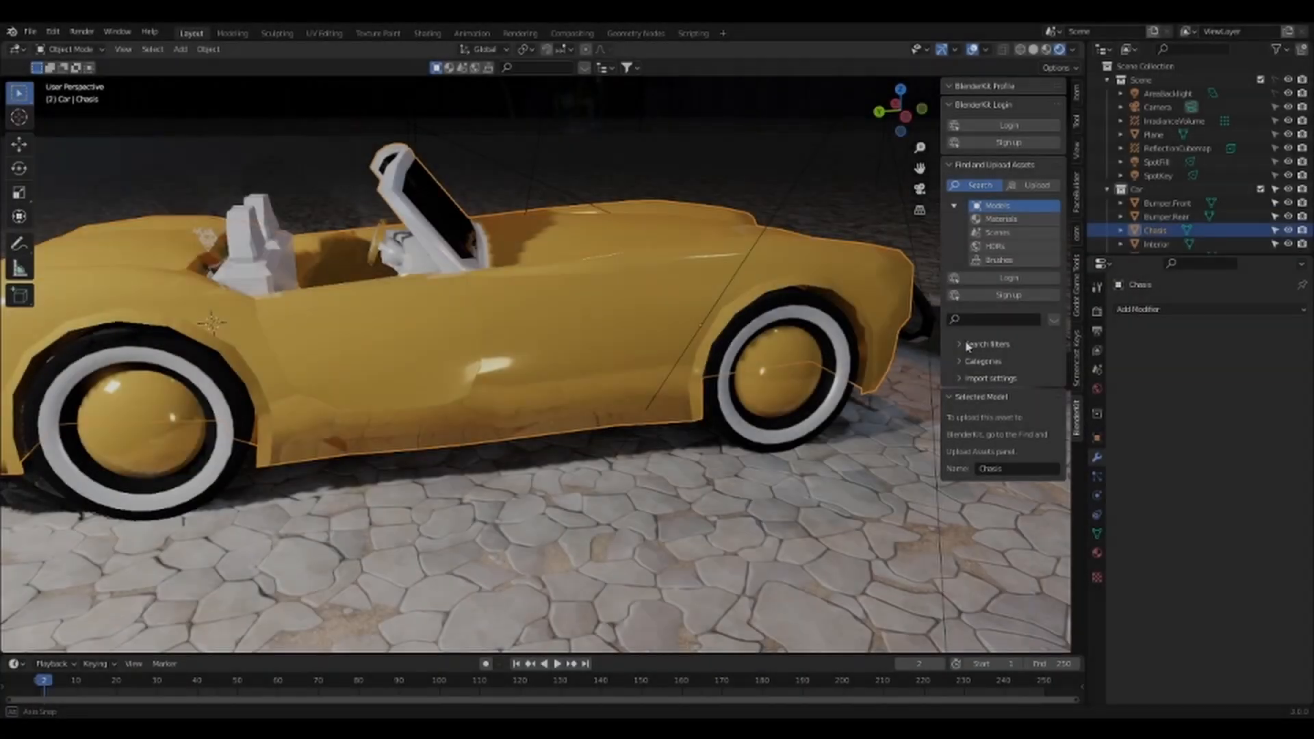
middle_click_drag(965, 347, 1061, 346)
middle_click_drag(858, 367, 926, 361)
scroll(739, 361, "down", 6)
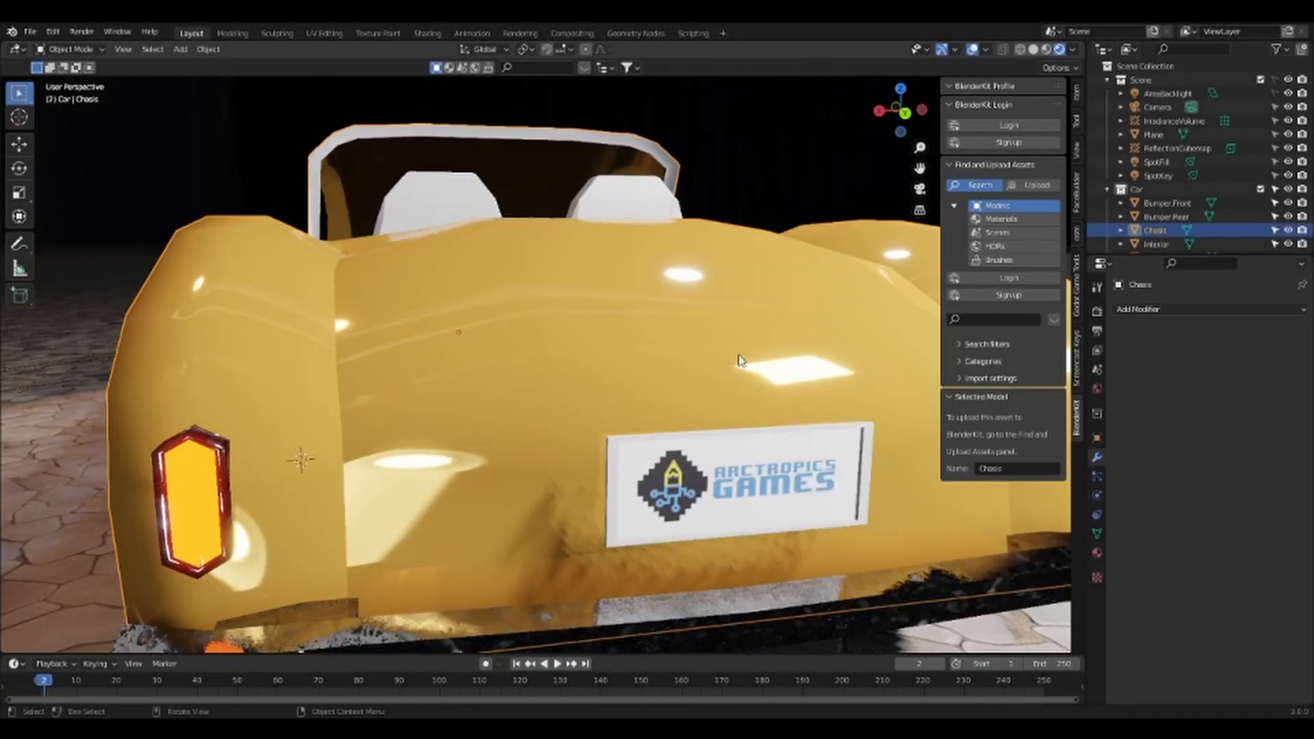
middle_click_drag(739, 360, 510, 397)
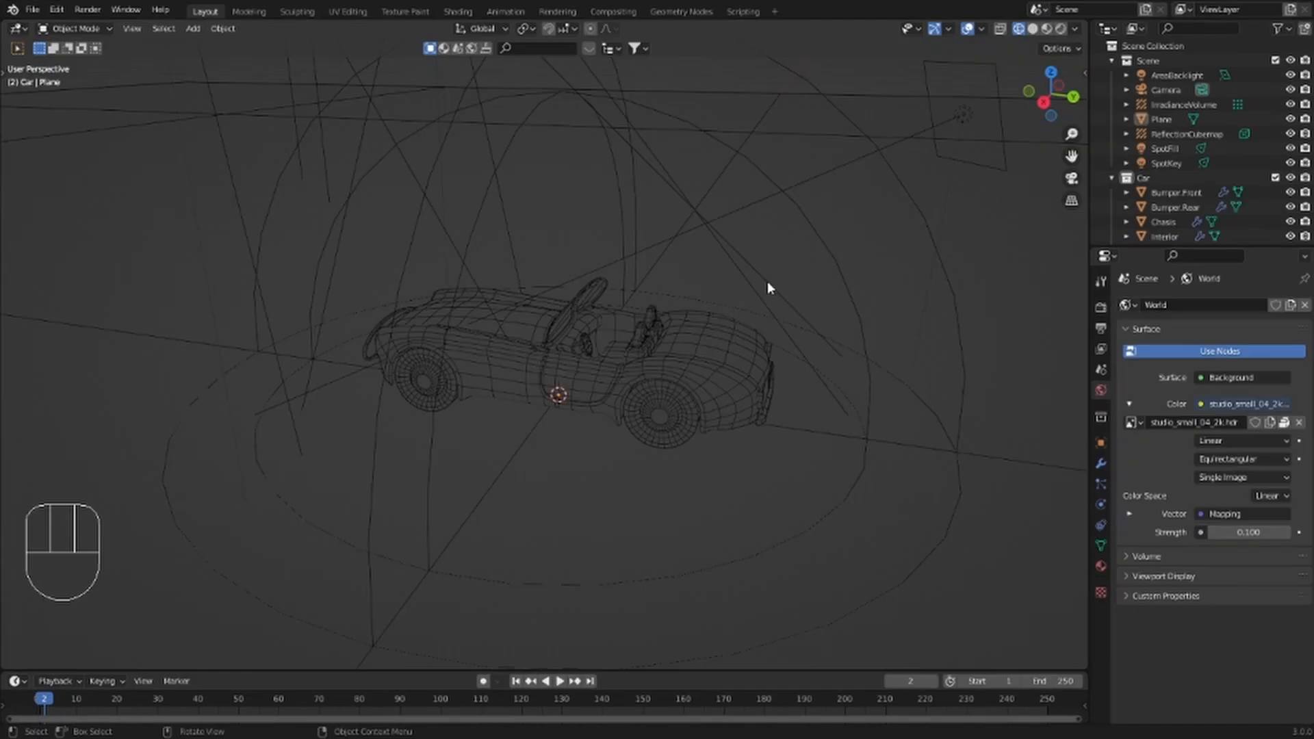
Examine the car's wireframe mesh density around the chassis and the front wheels.
middle_click_drag(768, 283, 534, 268)
left_click(603, 333)
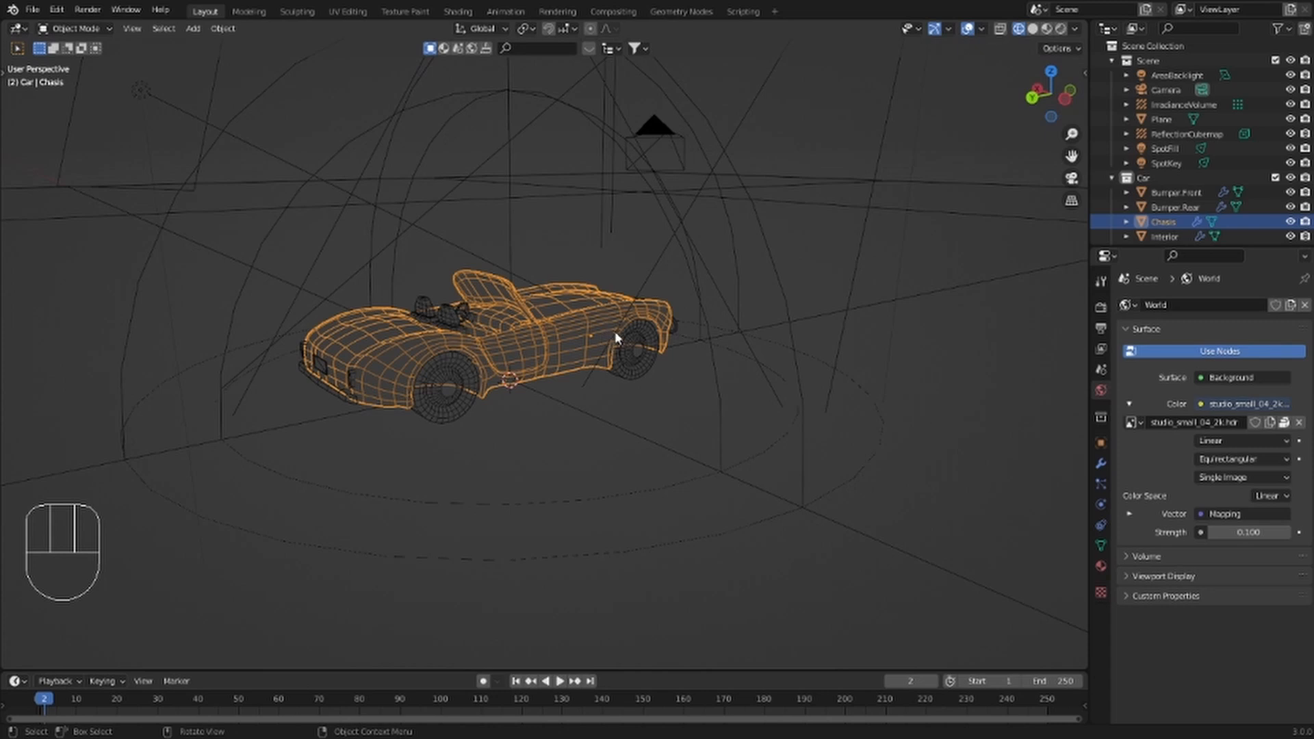
scroll(612, 332, "up", 3)
scroll(616, 330, "up", 2)
middle_click_drag(576, 335, 654, 384)
left_click(658, 387)
middle_click_drag(772, 375, 593, 346)
key("alt")
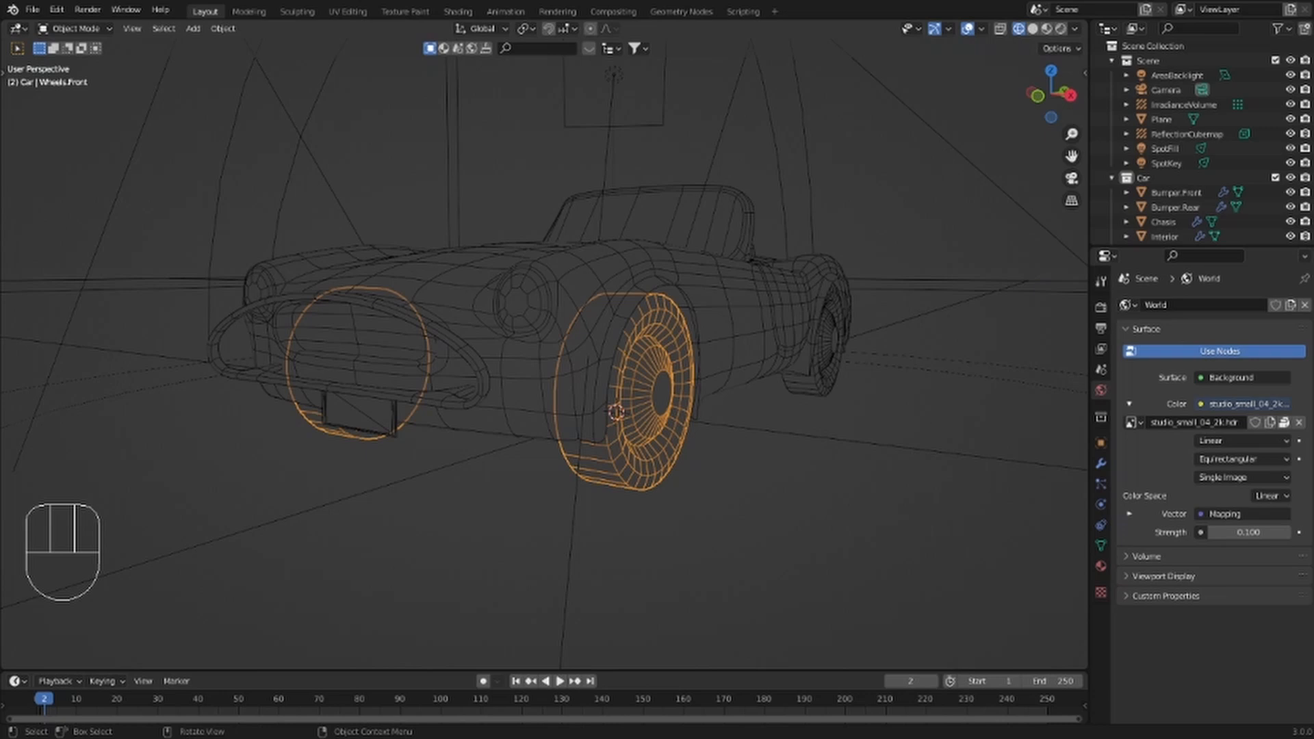
Remove the Subdivision modifier from the car's chassis and interior, keeping their Mirror modifiers.
left_click(709, 300)
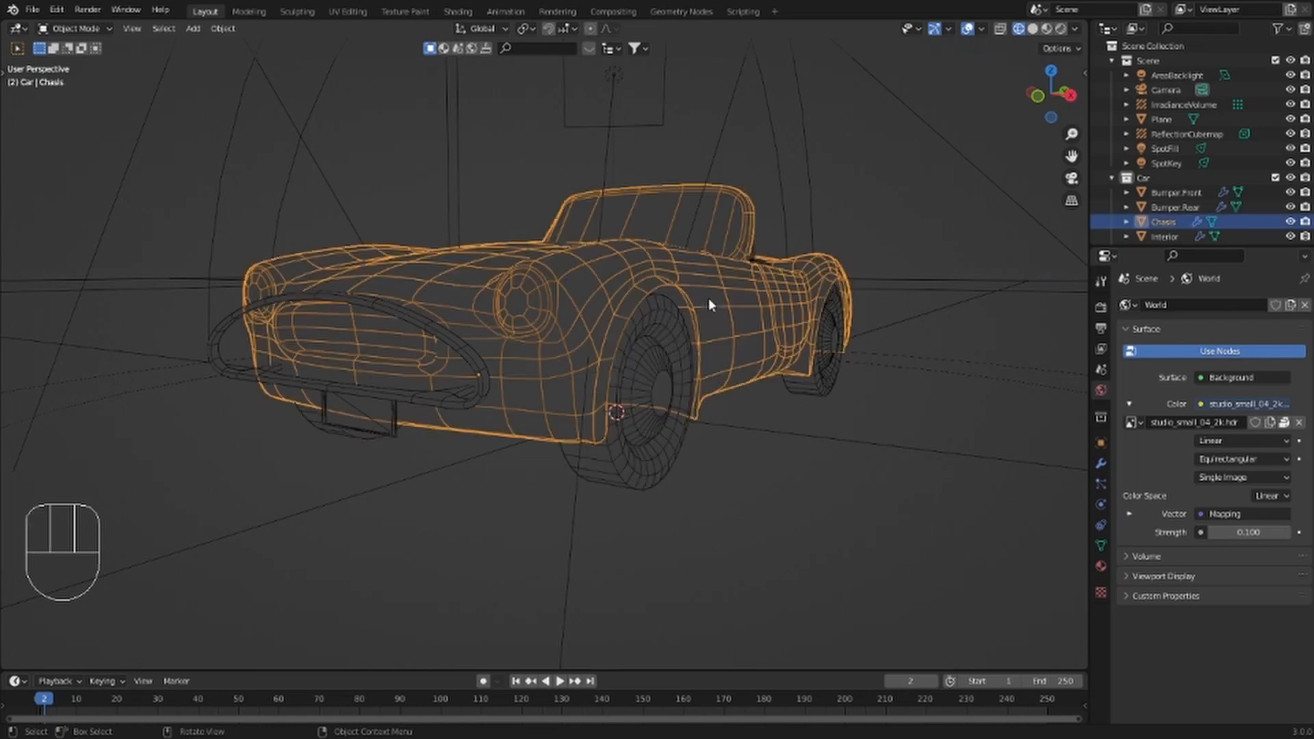
middle_click_drag(794, 304, 757, 337)
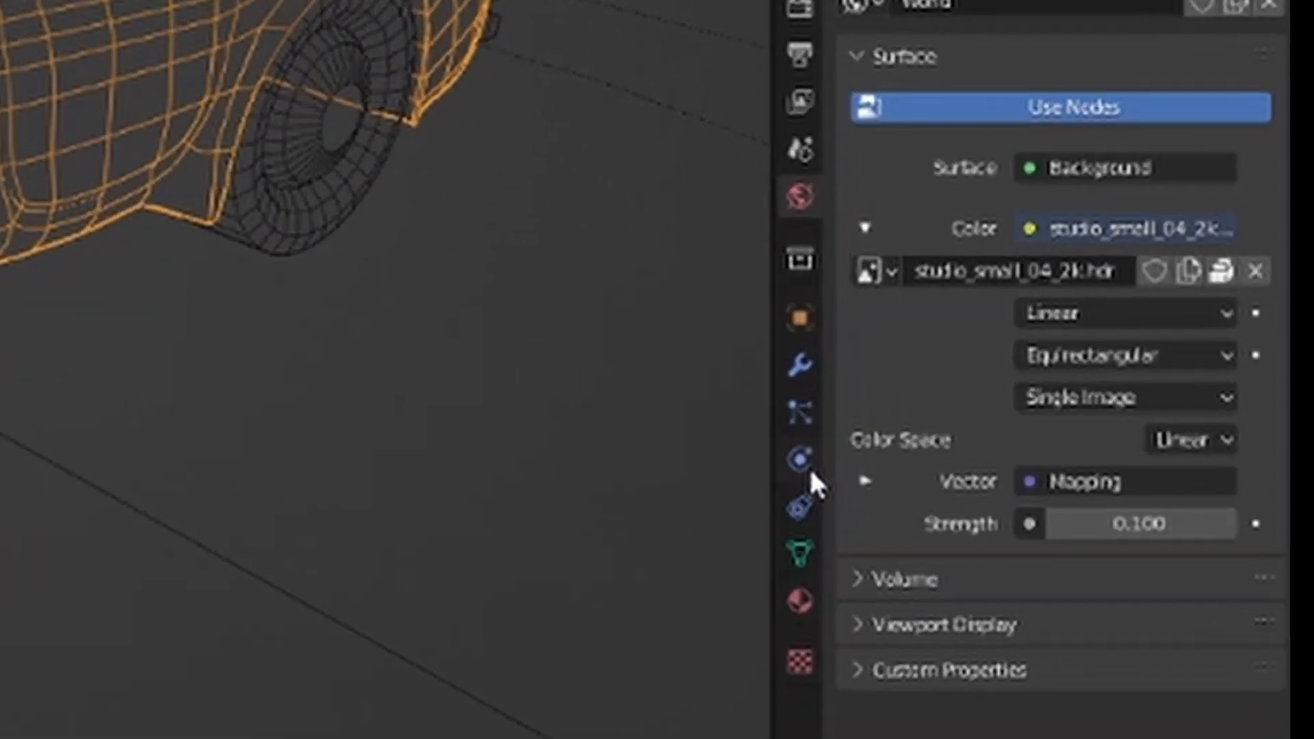
left_click(1105, 525)
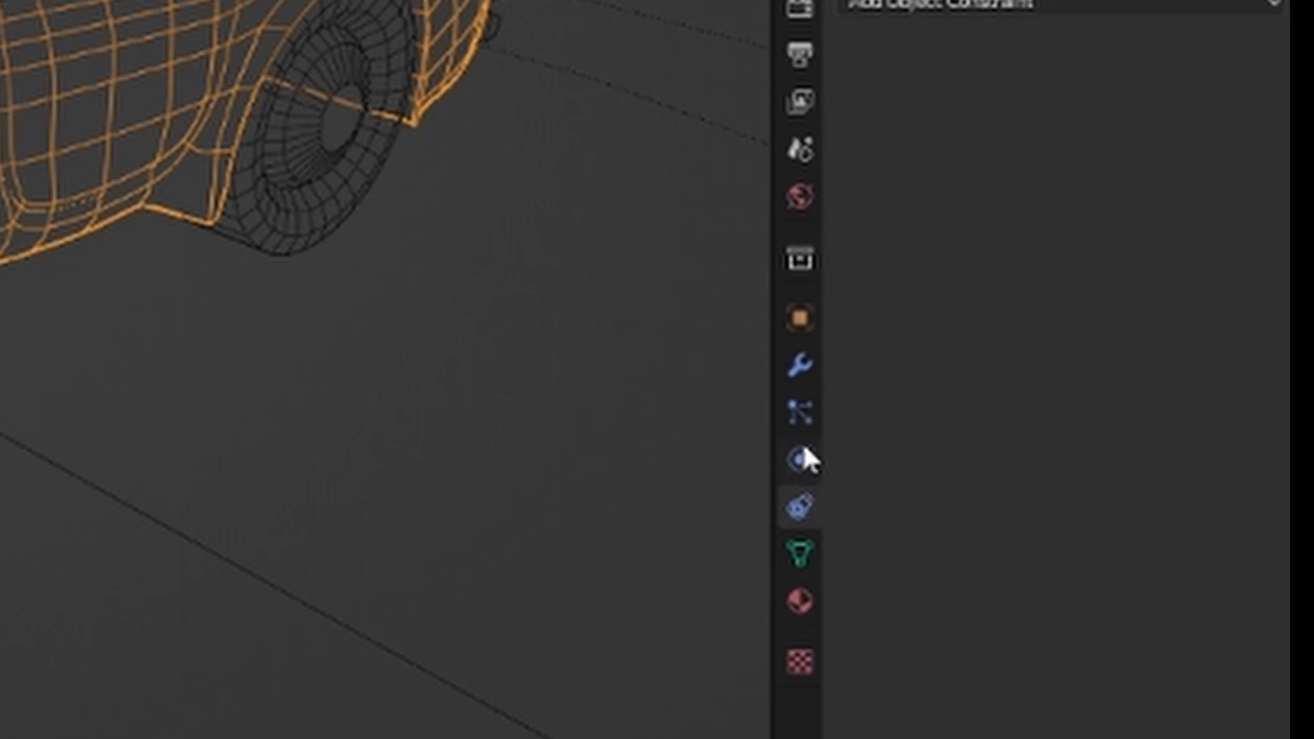
left_click(798, 367)
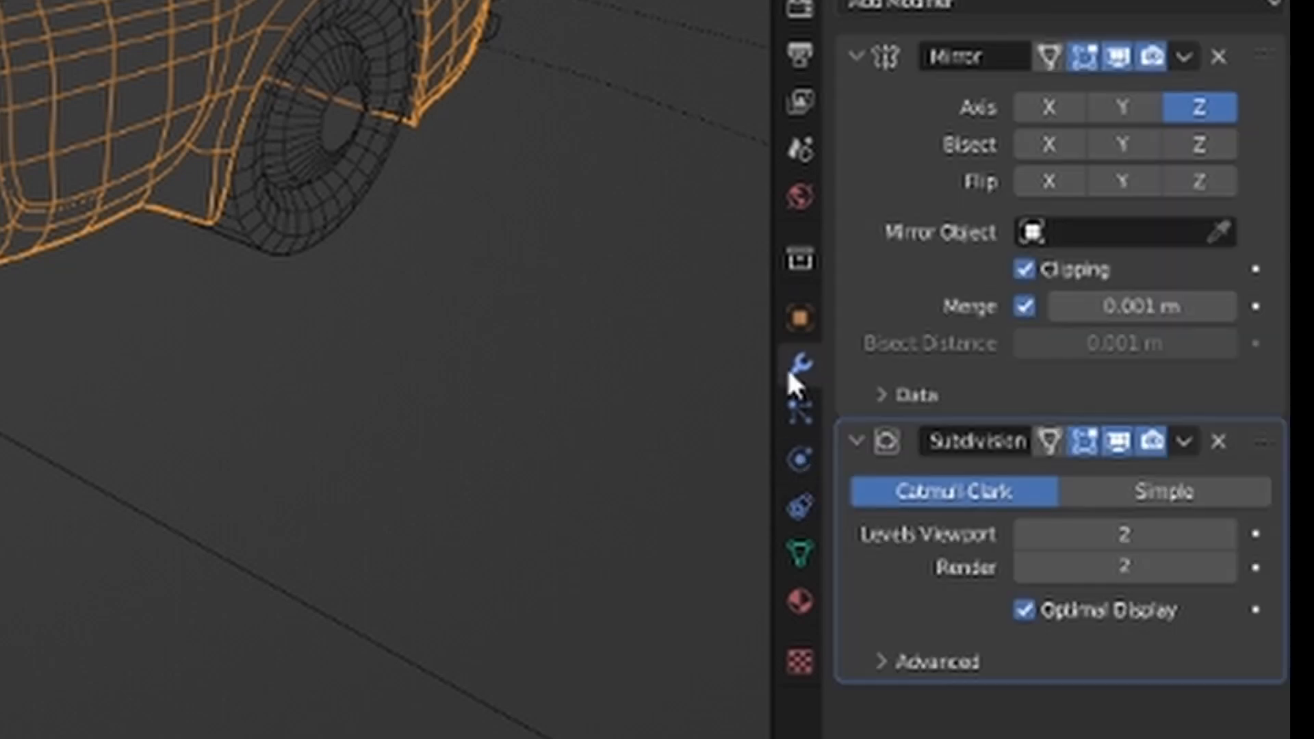
left_click(1219, 441)
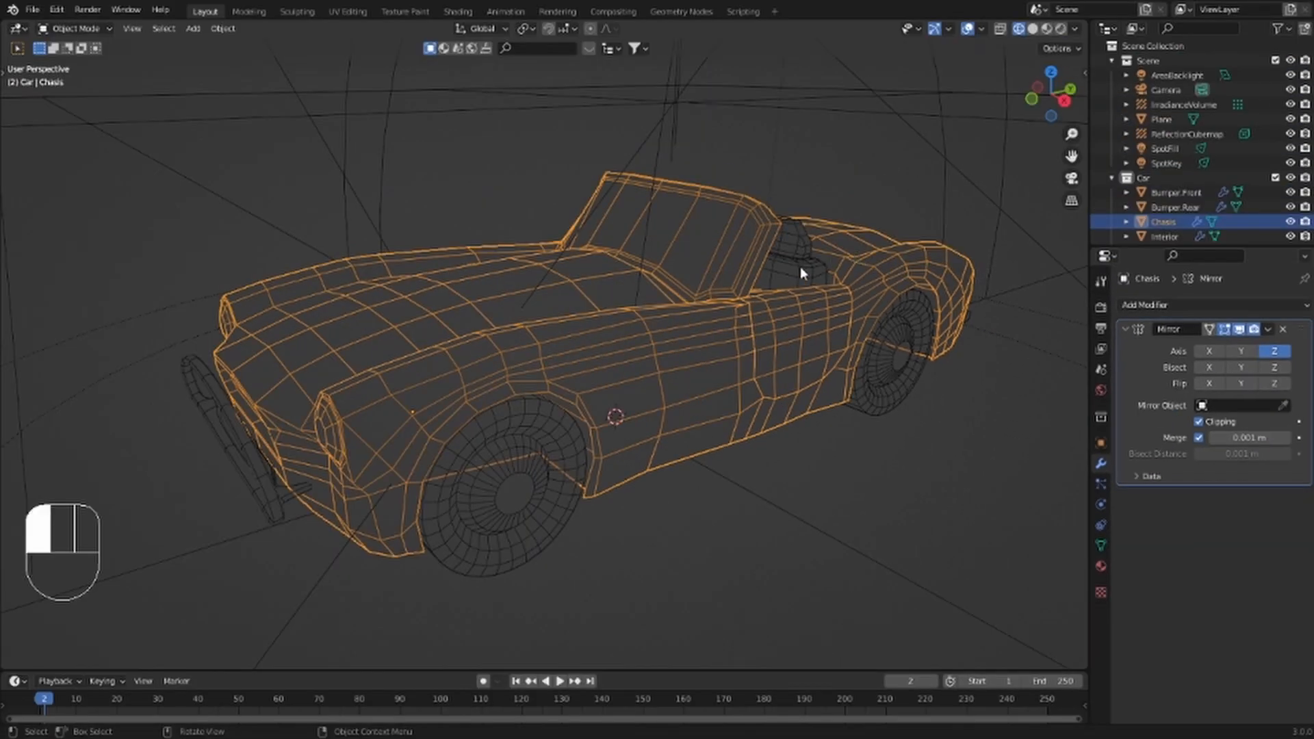
key("ctrl+z")
left_click(1283, 497)
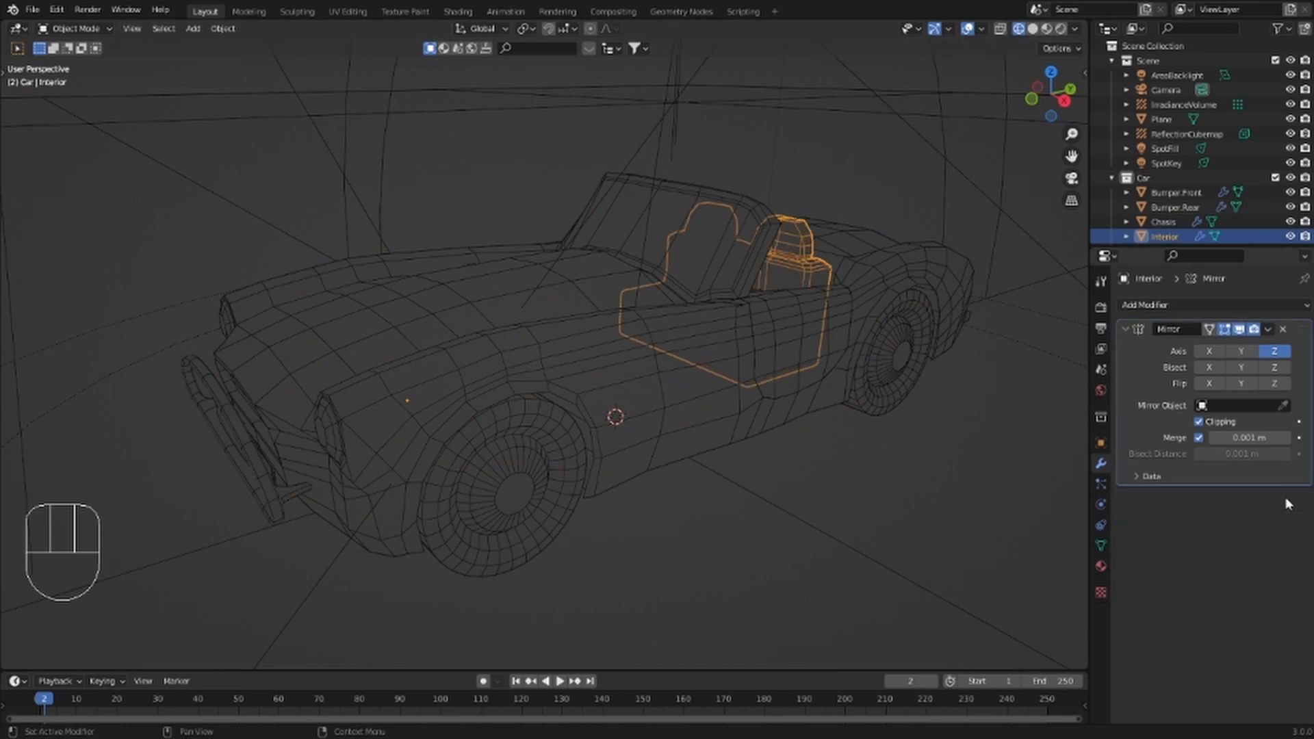
Inspect the car in Material Preview shading and check the modifiers on its wheels and bumpers.
left_click(1047, 29)
mouse_move(698, 274)
middle_mouse_down()
mouse_move(791, 277)
mouse_move(831, 308)
mouse_move(883, 264)
middle_mouse_up()
scroll(722, 407, "up", 5)
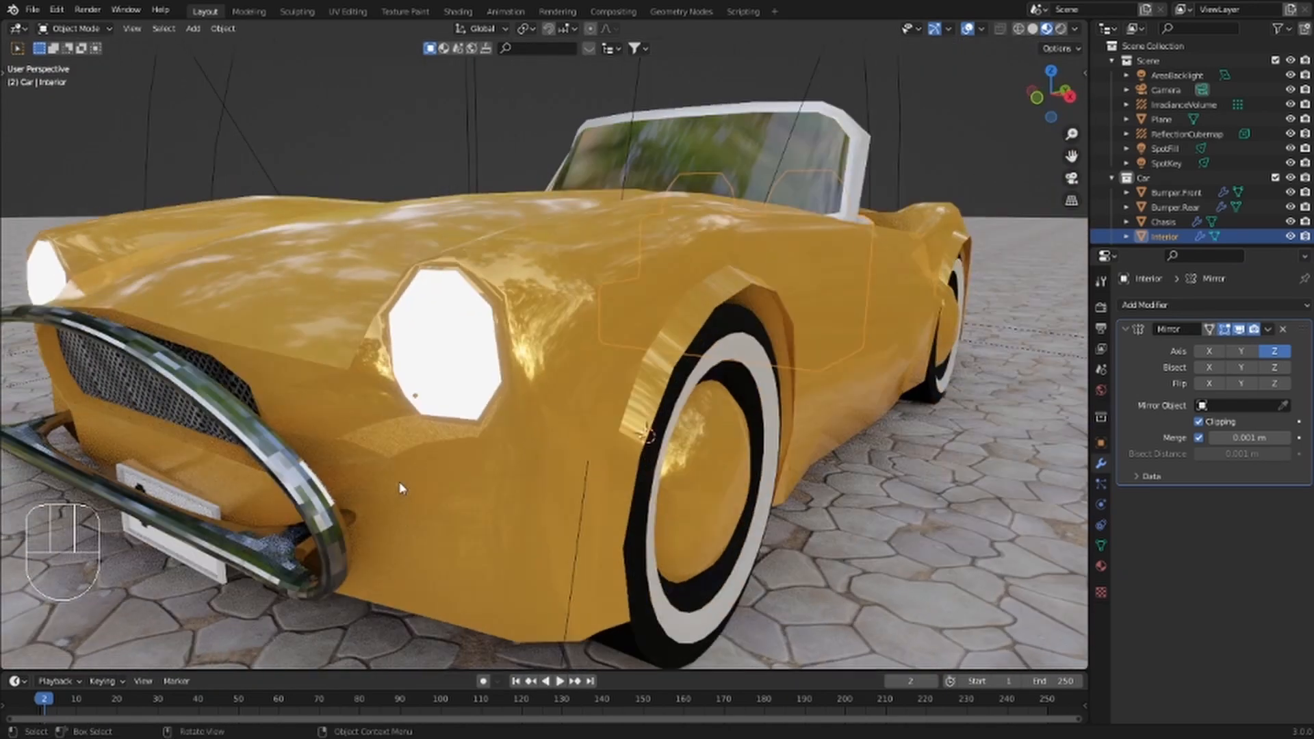
left_click(746, 524)
middle_click_drag(746, 523, 750, 427)
middle_click_drag(749, 423, 753, 424)
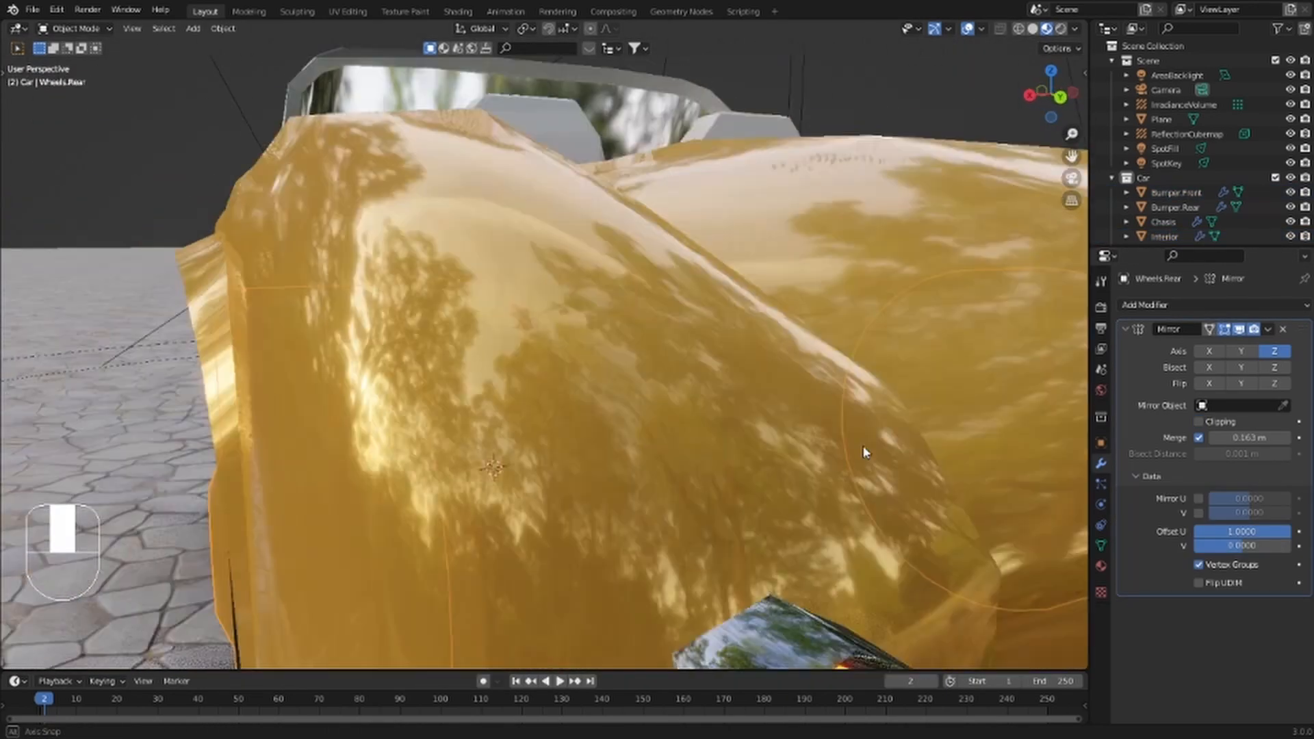
scroll(864, 449, "down", 3)
mouse_move(864, 449)
middle_mouse_down()
mouse_move(823, 449)
mouse_move(947, 467)
mouse_move(879, 446)
middle_mouse_up()
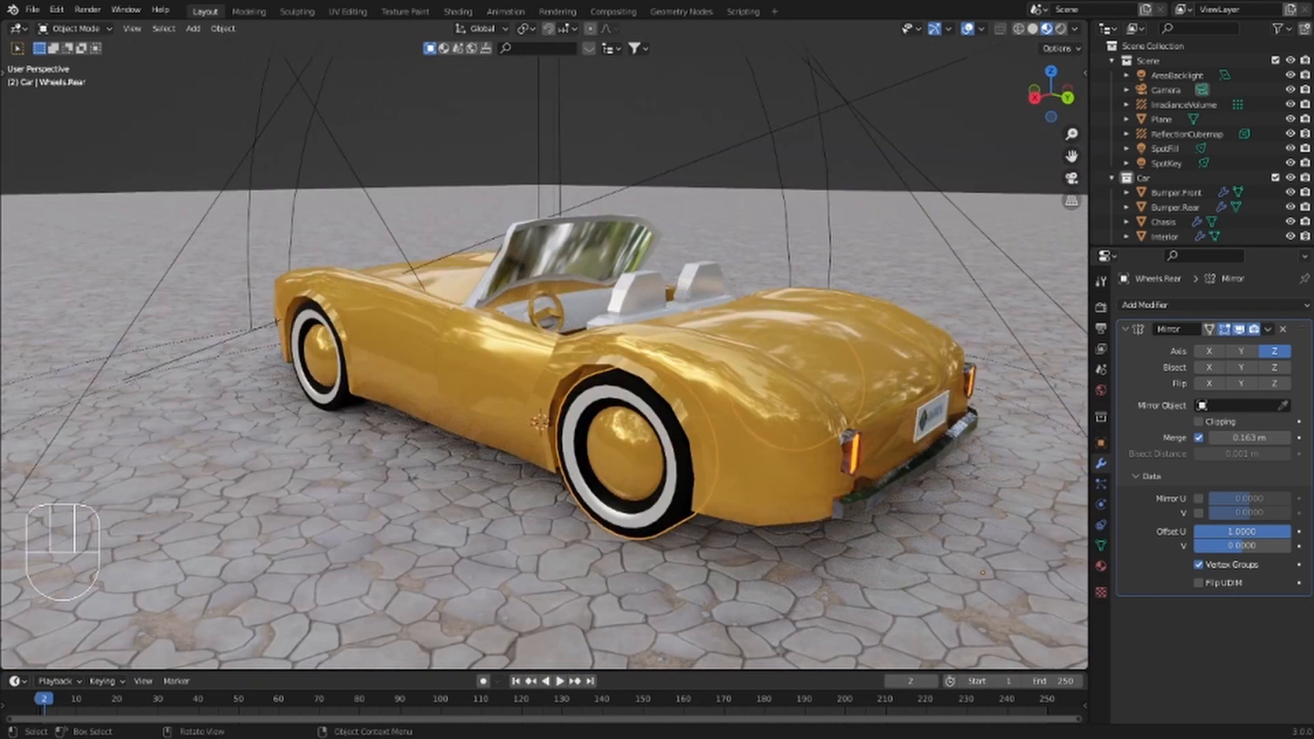
left_click(739, 397)
left_click(896, 478)
left_click(629, 300)
Apply the Mirror modifier on the front bumper, the chassis and the interior.
middle_click_drag(409, 283, 466, 277)
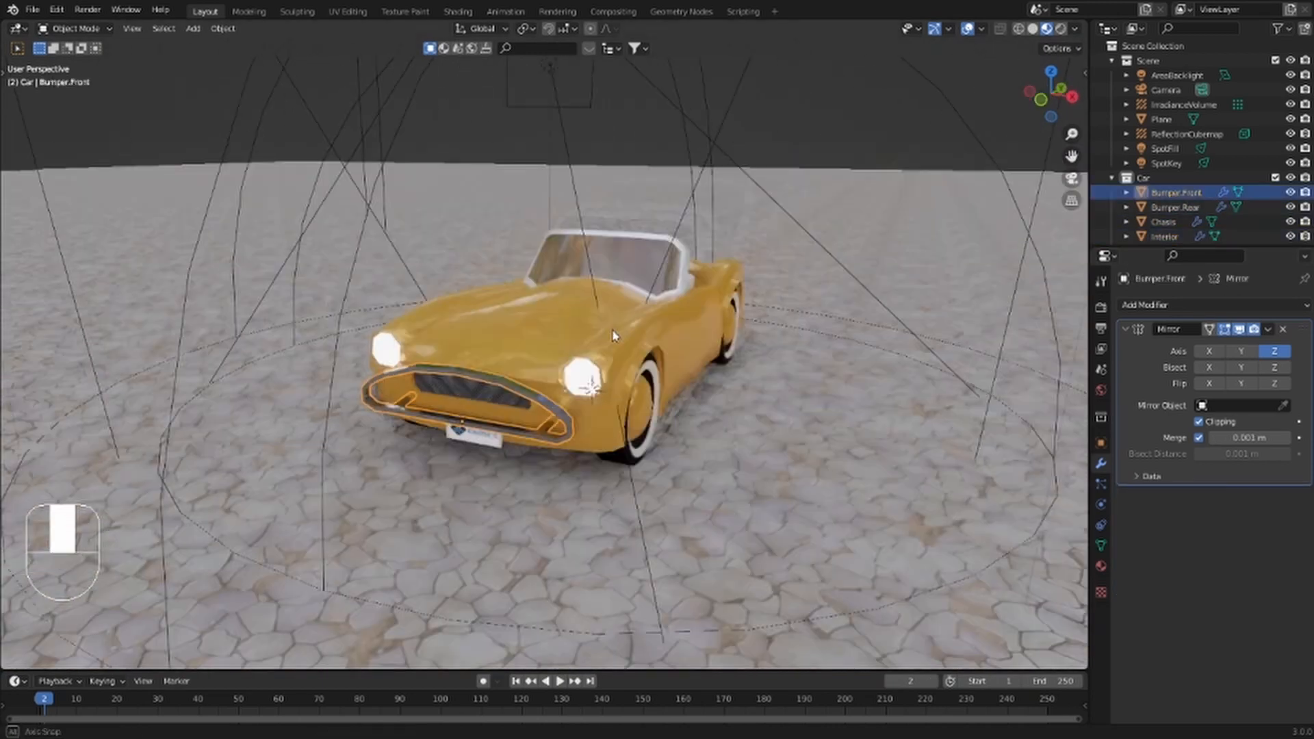
middle_click_drag(547, 342, 615, 342)
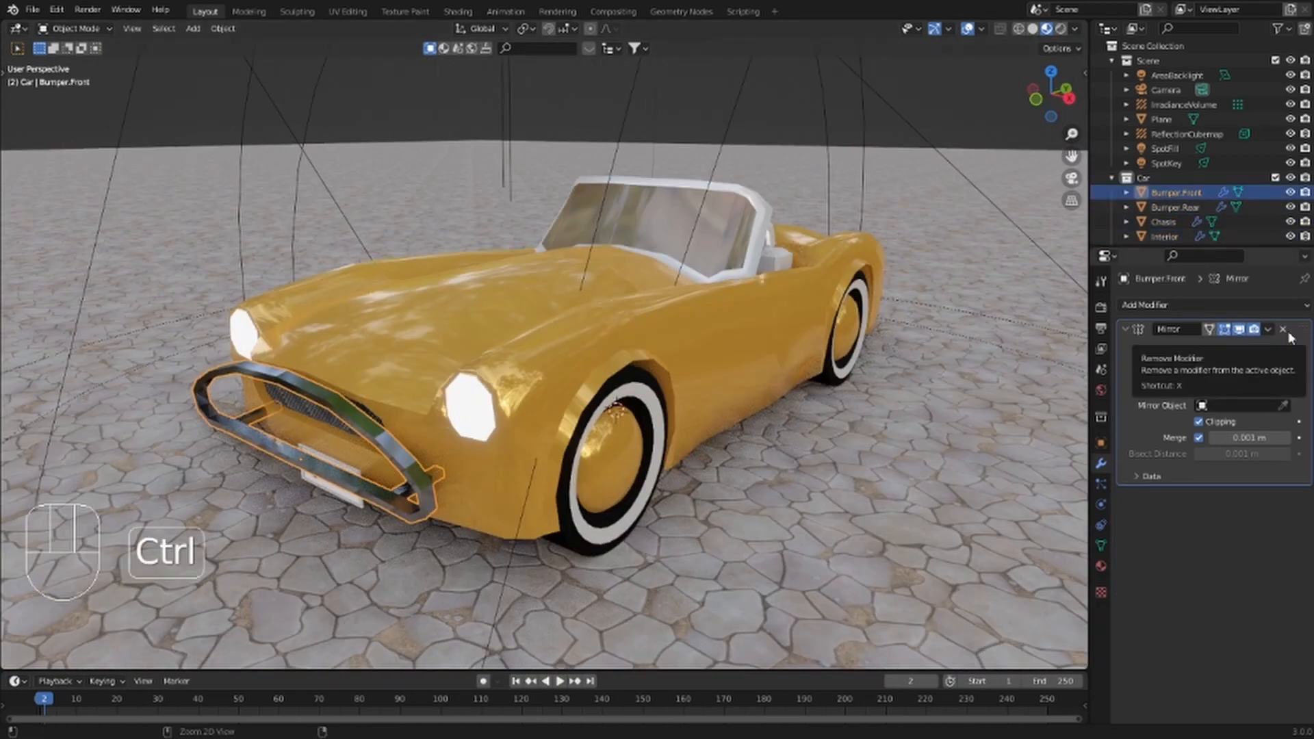
key("ctrl+a")
left_click(556, 456)
key("ctrl+a")
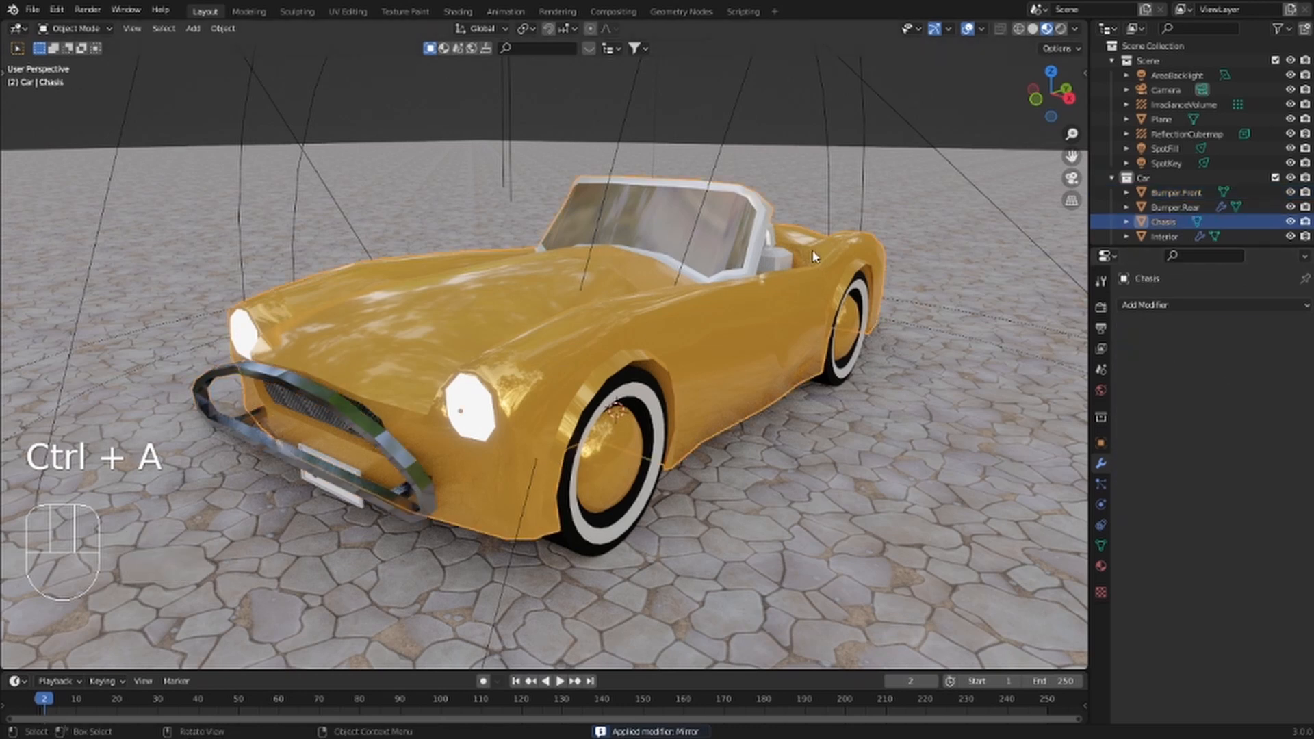
left_click(825, 259)
key("ctrl+a")
Apply the Mirror modifier on the rear bumper and the rear lights.
middle_click_drag(889, 438, 1027, 438)
left_click(972, 457)
key("ctrl+a")
key("ctrl+a")
middle_click_drag(862, 447, 837, 449)
left_click(839, 471, "shift")
left_click(882, 430, "shift")
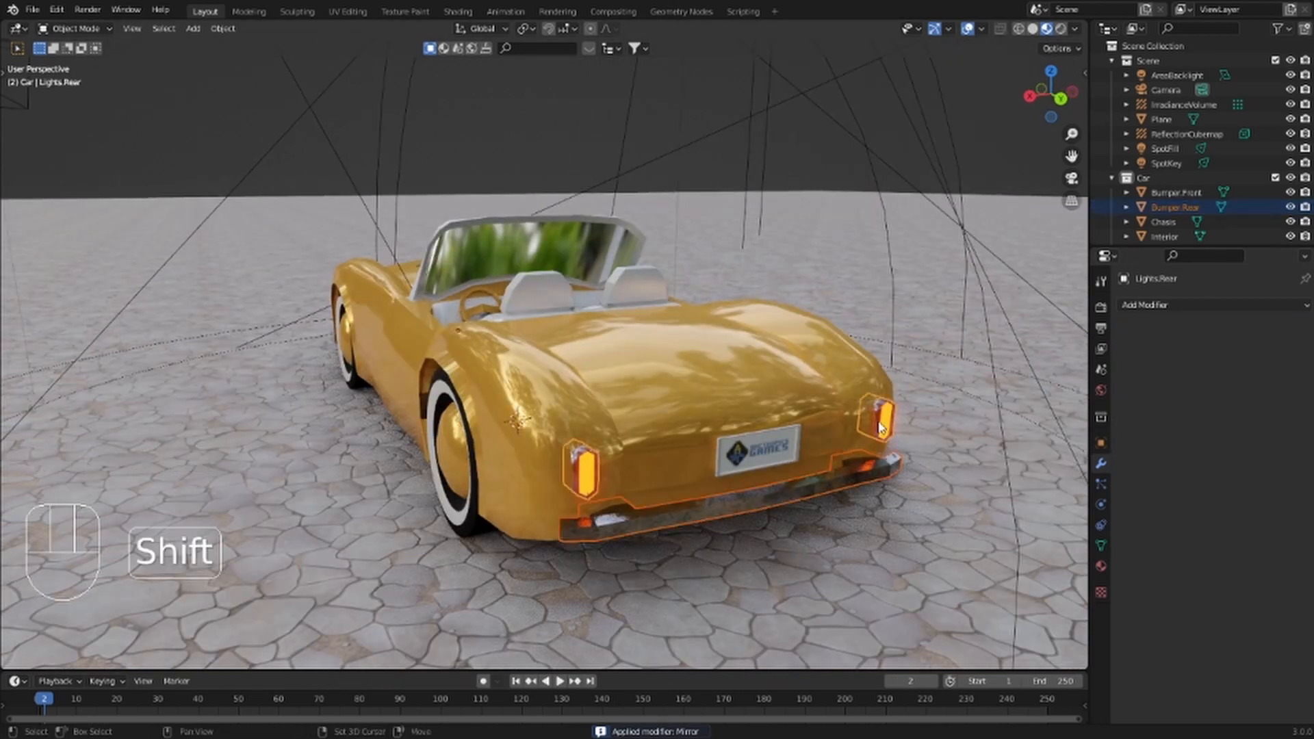
Apply the Mirror modifier on the front wheels and the rear wheels.
left_click(675, 405)
left_click(460, 446)
left_click(739, 452)
middle_click_drag(620, 431, 774, 426)
left_click(637, 392)
left_click(474, 428)
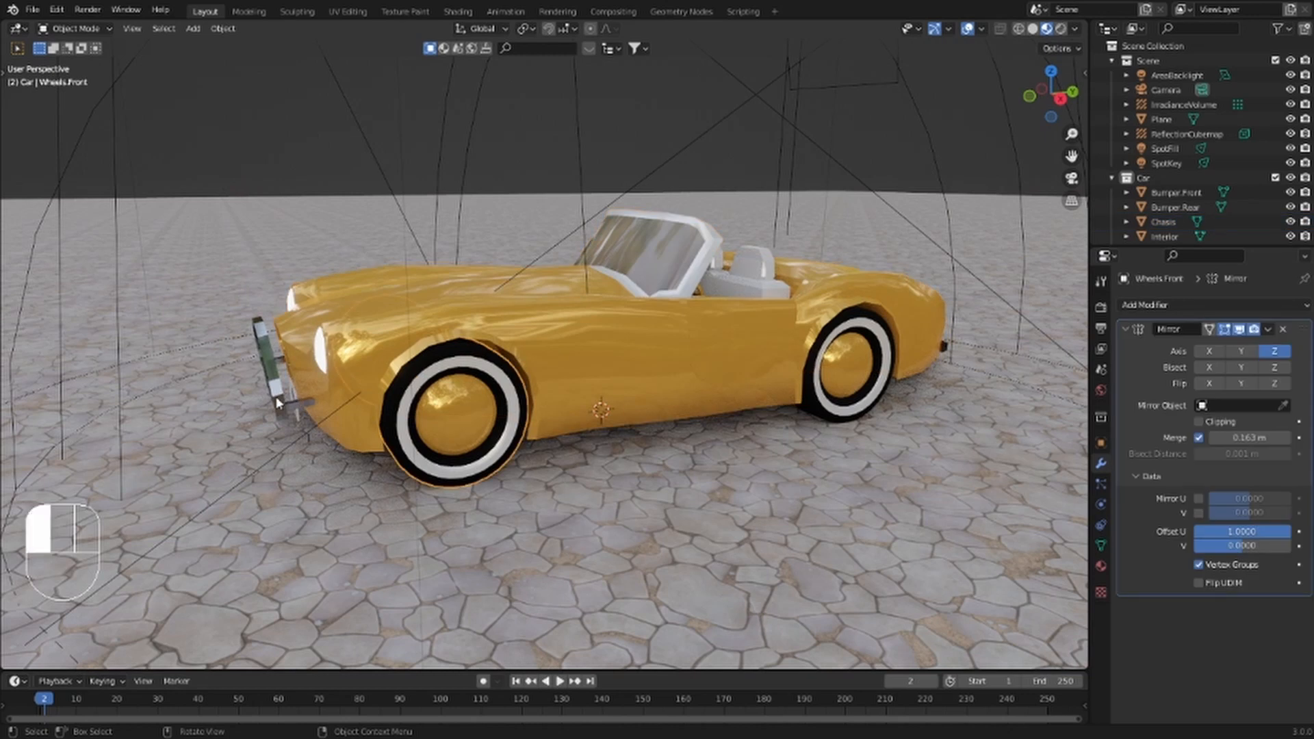
key("ctrl+a")
left_click(886, 387)
key("ctrl+a")
Review the simplified car in Rendered and Solid shading and return the viewport to Wireframe.
middle_click_drag(922, 384, 684, 386)
left_click(1061, 29)
mouse_move(992, 277)
middle_mouse_down()
mouse_move(780, 313)
mouse_move(601, 290)
mouse_move(829, 233)
middle_mouse_up()
left_click(1033, 29)
middle_click_drag(678, 263, 782, 285)
left_click(783, 423)
middle_click_drag(774, 411, 822, 382)
left_click(1019, 29)
mouse_move(660, 366)
middle_mouse_down()
mouse_move(794, 377)
mouse_move(613, 384)
middle_mouse_up()
Open the front wheels' mesh in Edit Mode and select all geometry linked to one wheel.
left_click(443, 401)
middle_click_drag(442, 402, 536, 392)
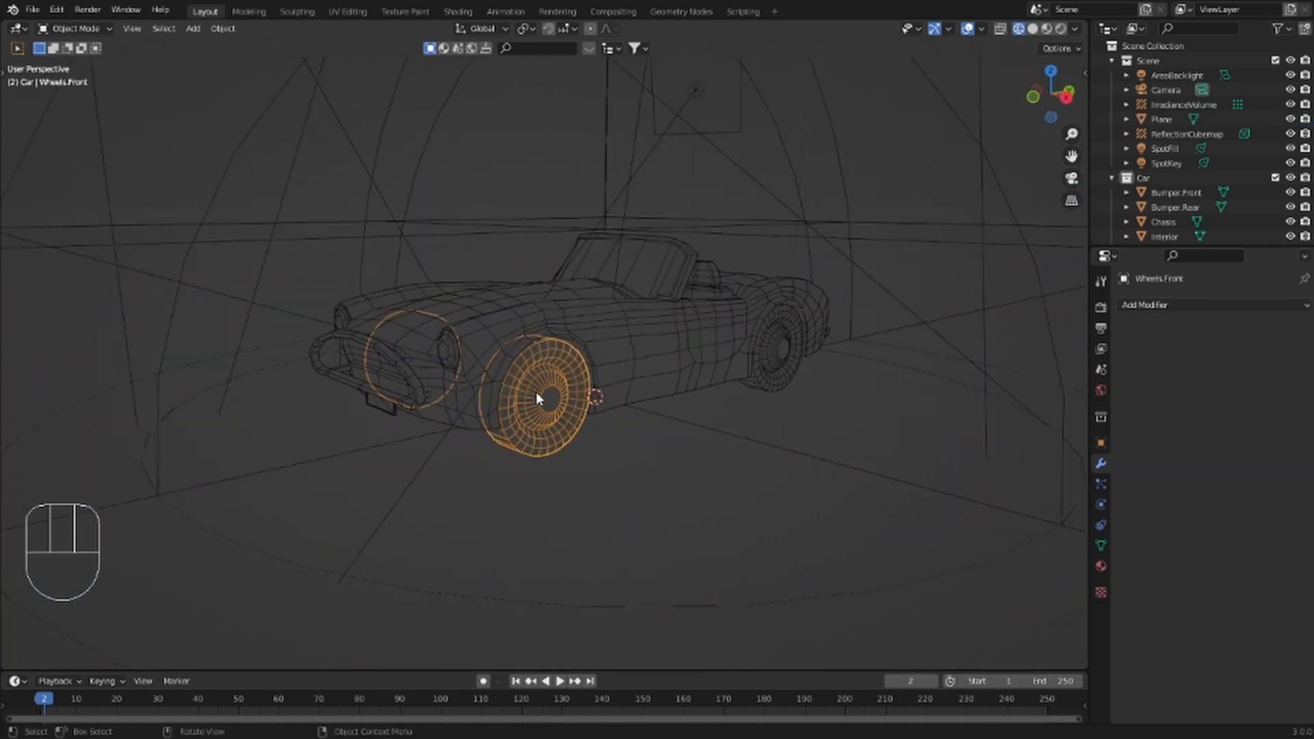
scroll(536, 392, "up", 3)
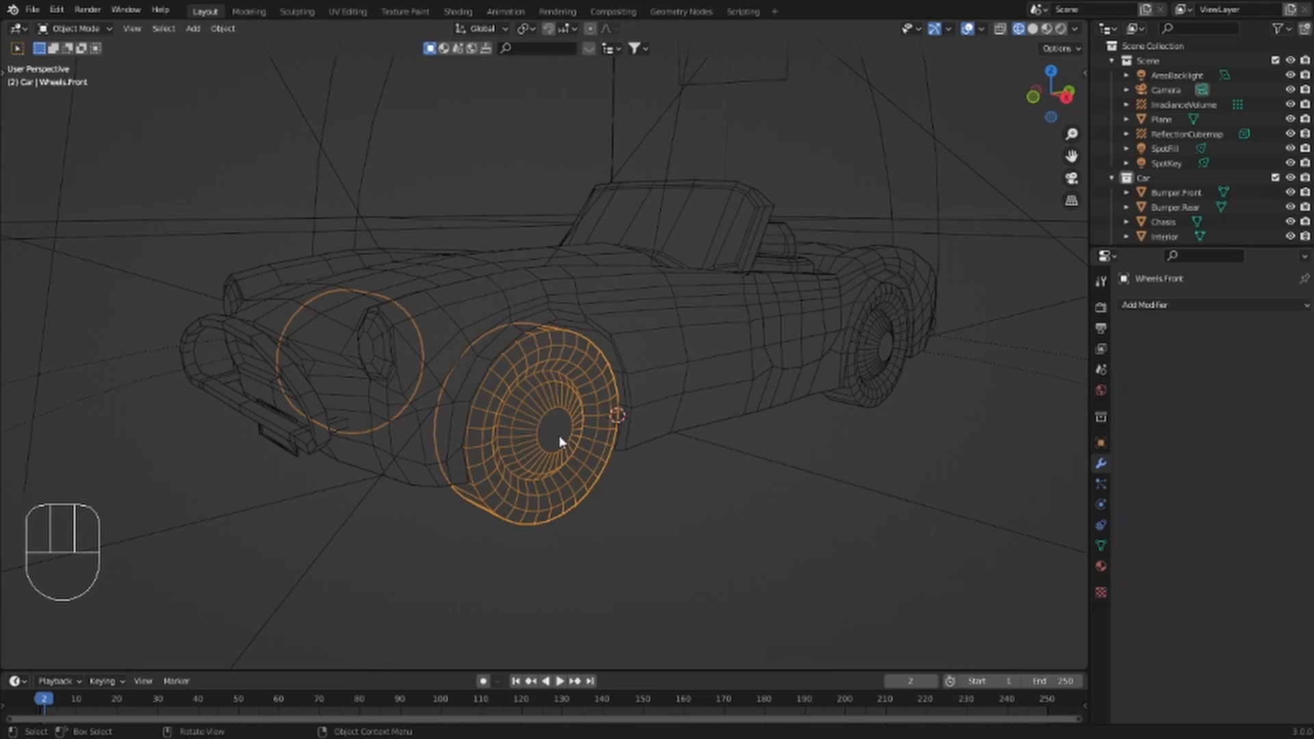
key("Tab")
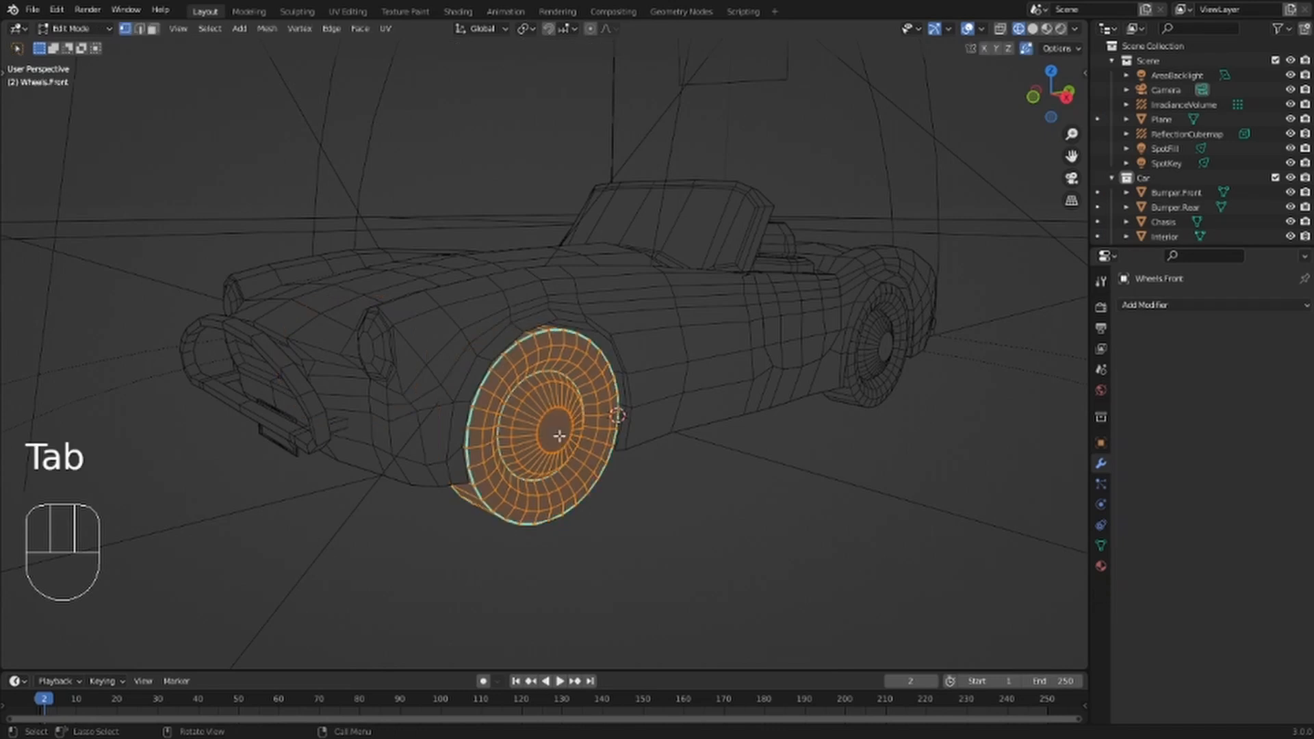
middle_click_drag(559, 436, 601, 424)
key("alt+a")
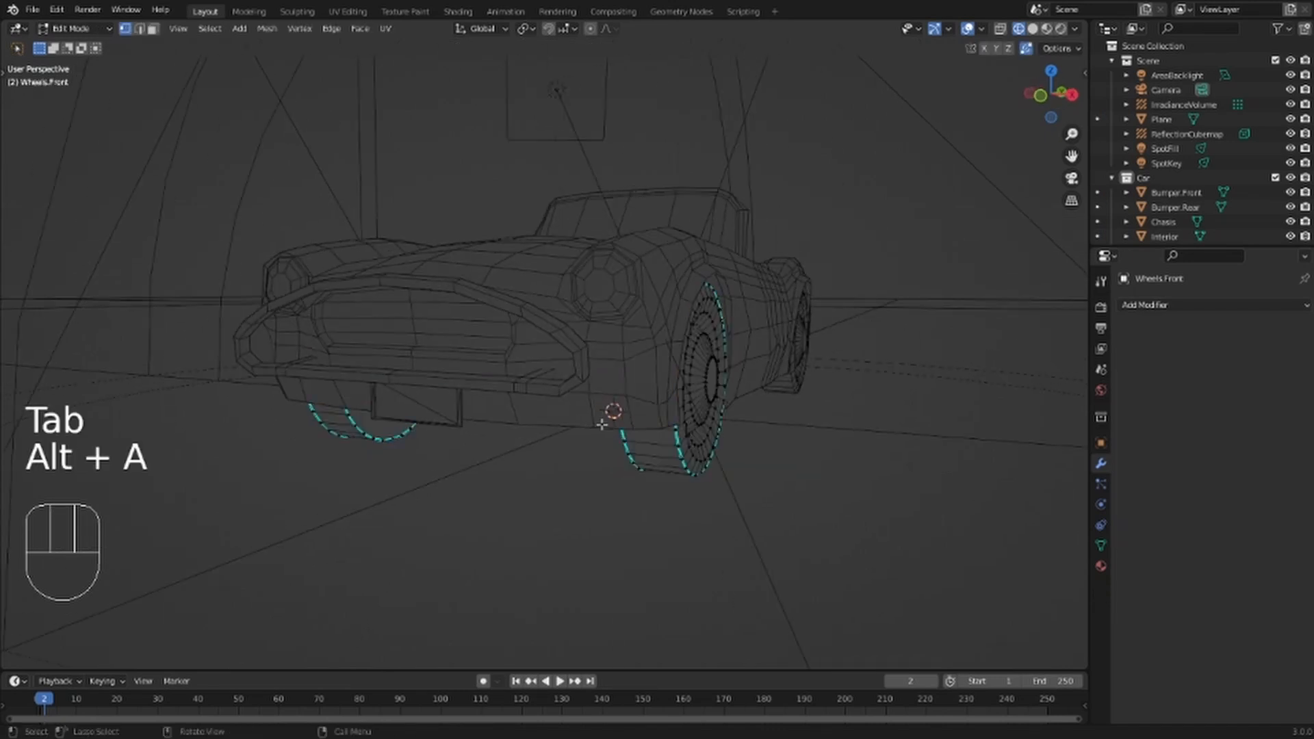
key("a")
key("alt+a")
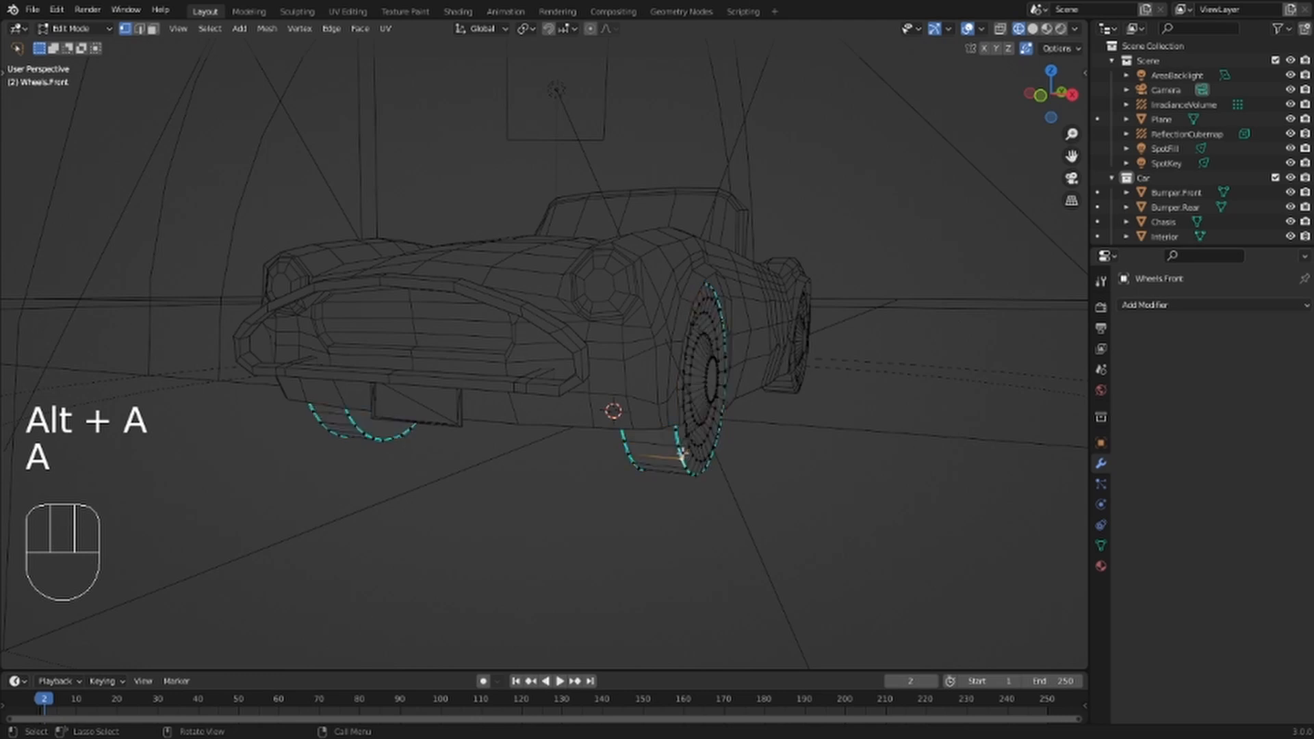
left_click(678, 457)
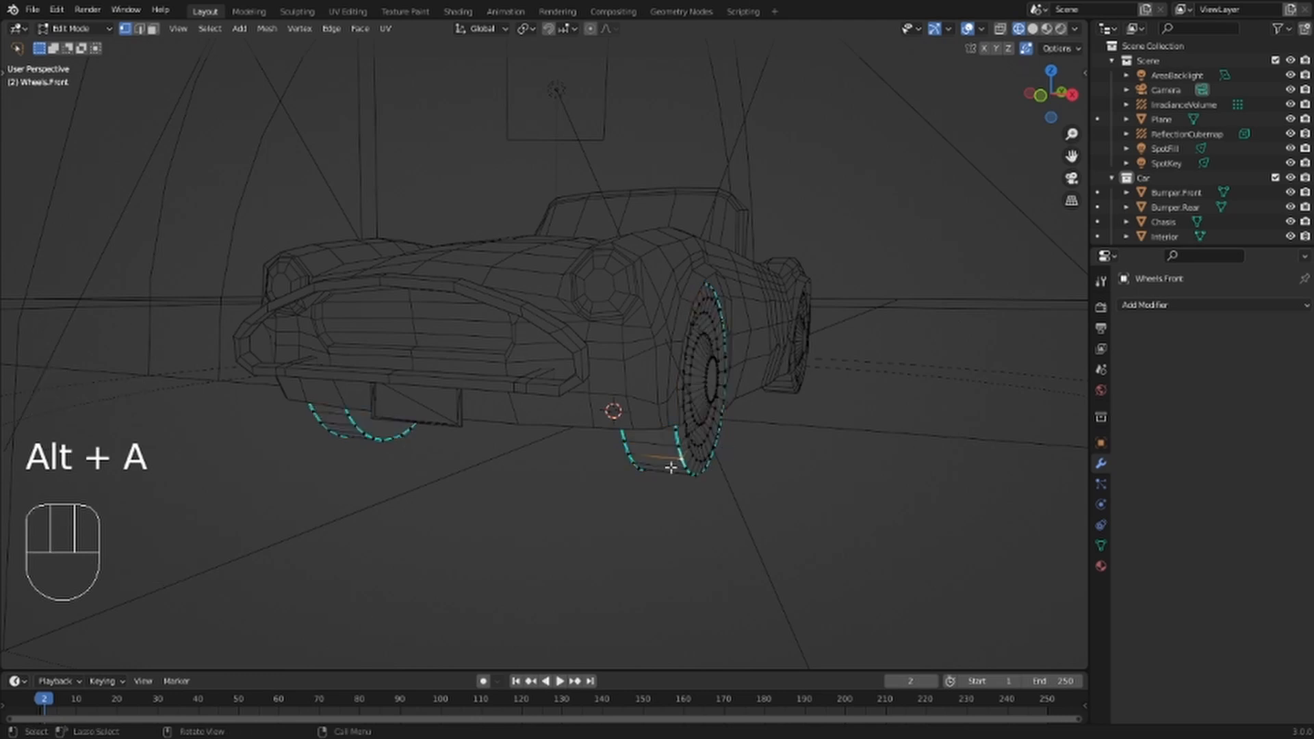
scroll(690, 465, "up", 8)
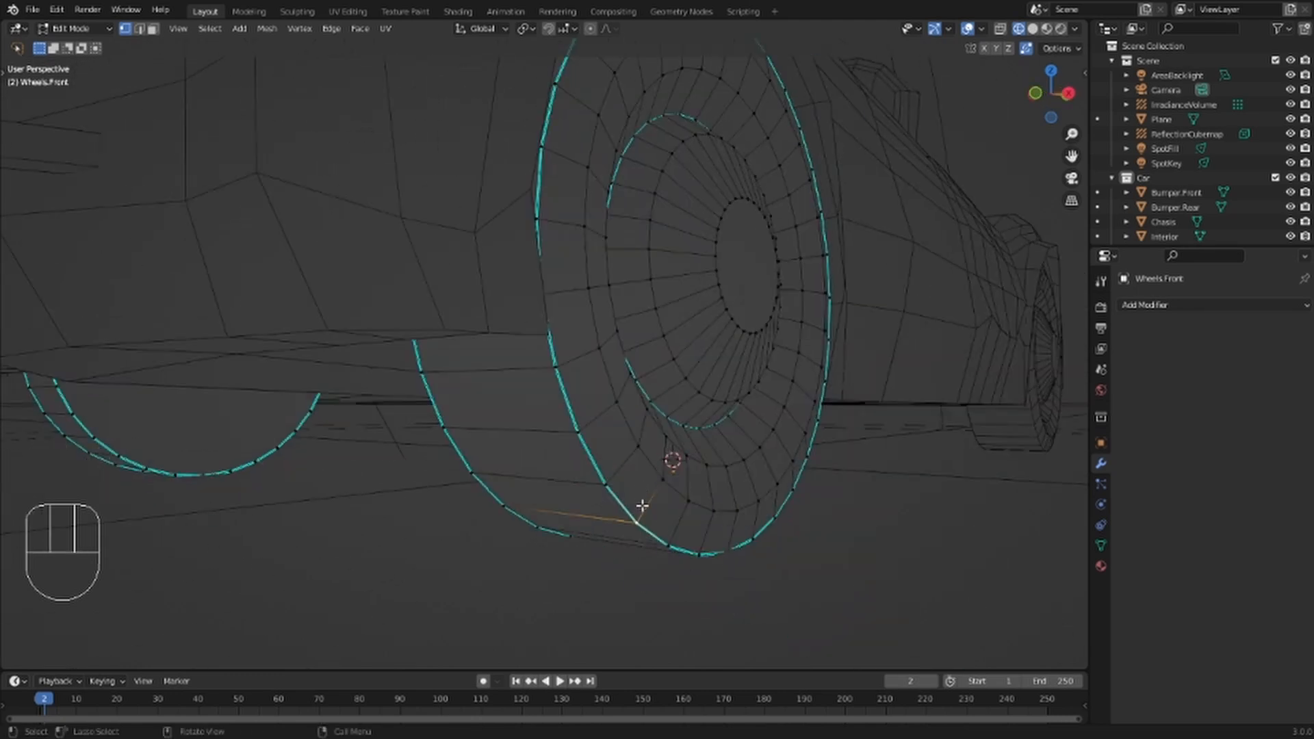
scroll(667, 500, "down", 6)
key("ctrl+l")
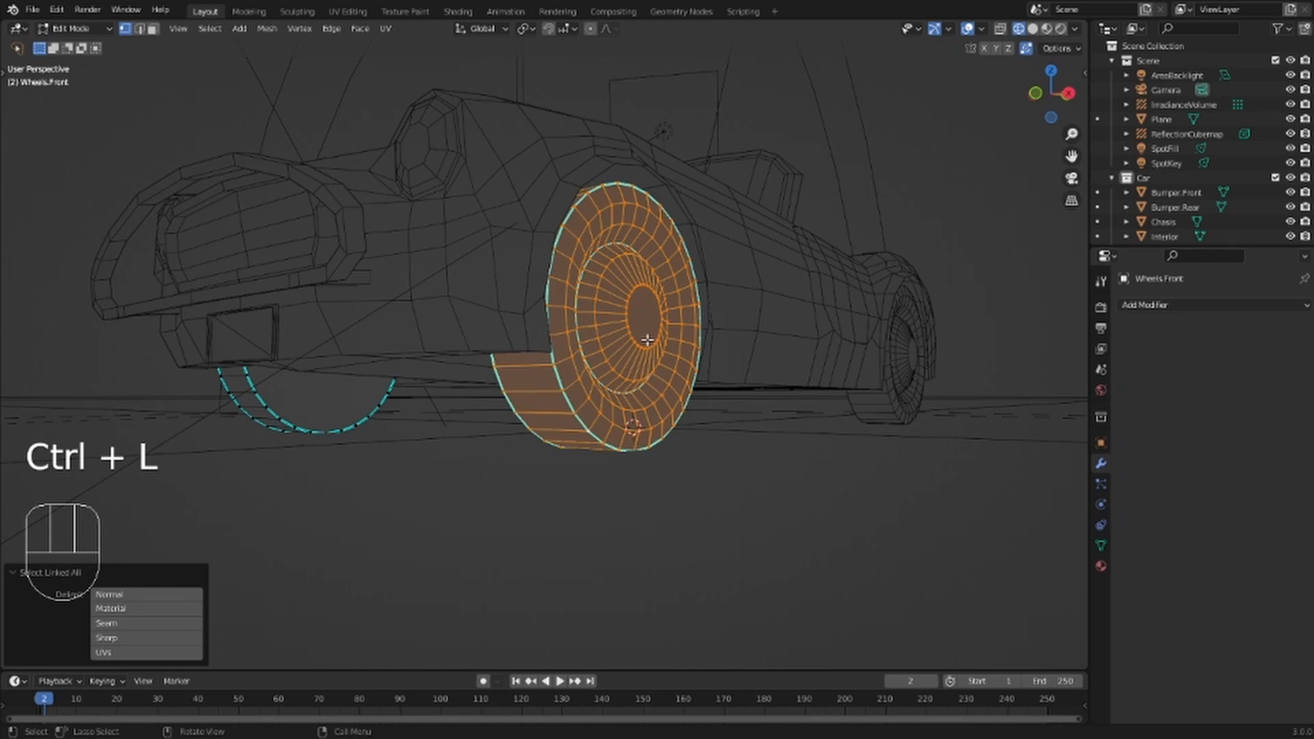
Separate the front wheels into individual objects by loose parts and return to Object Mode.
key("p")
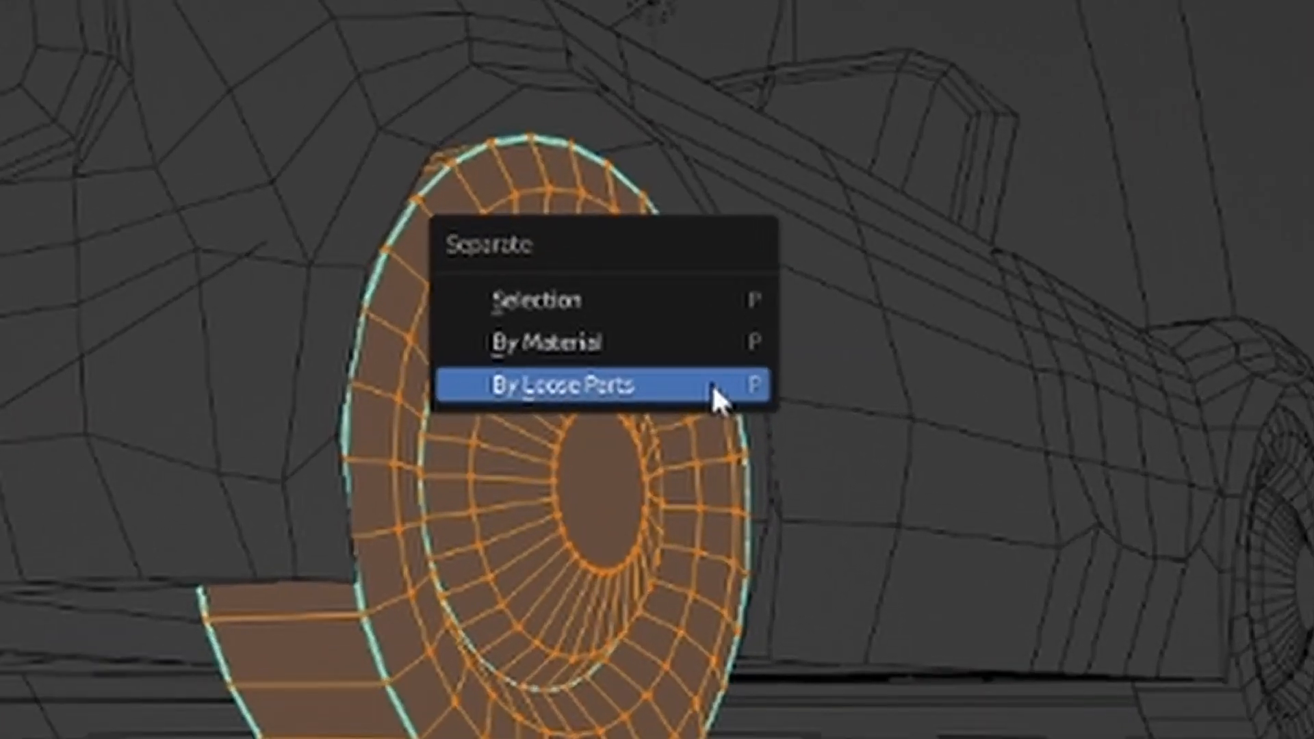
left_click(659, 310)
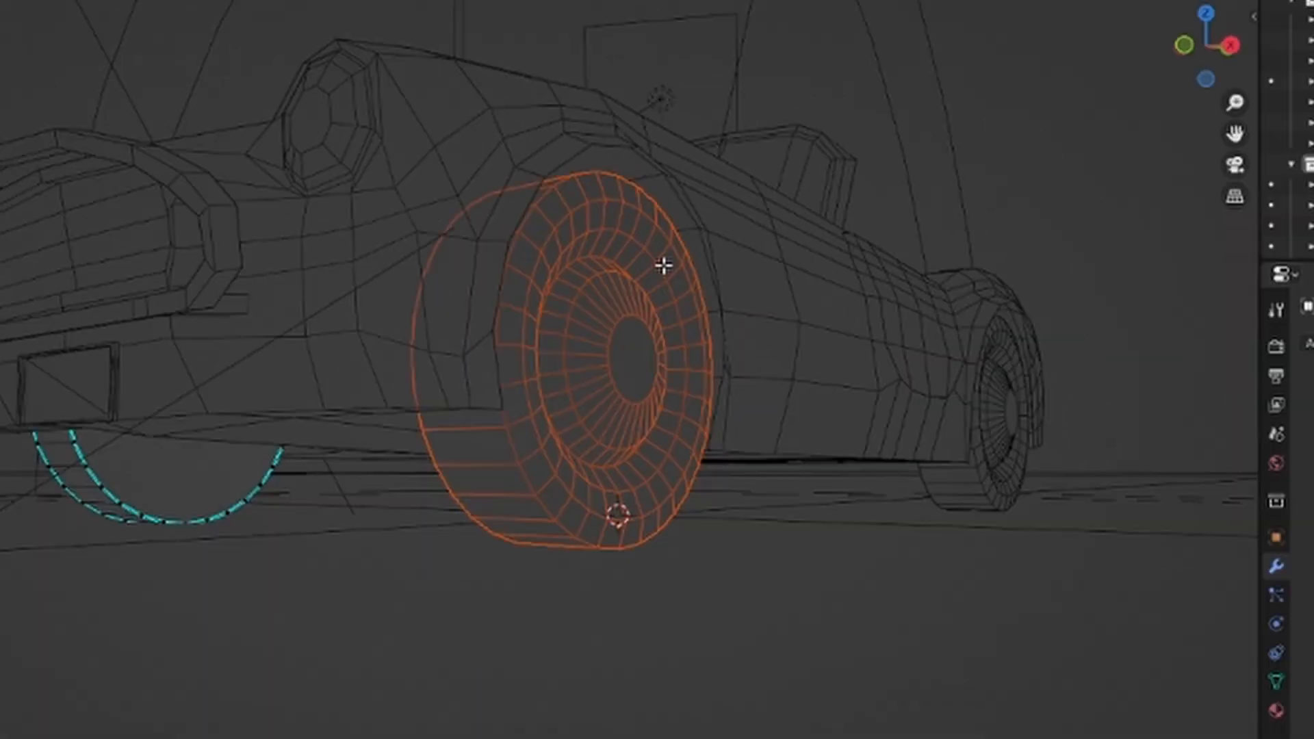
key("Tab")
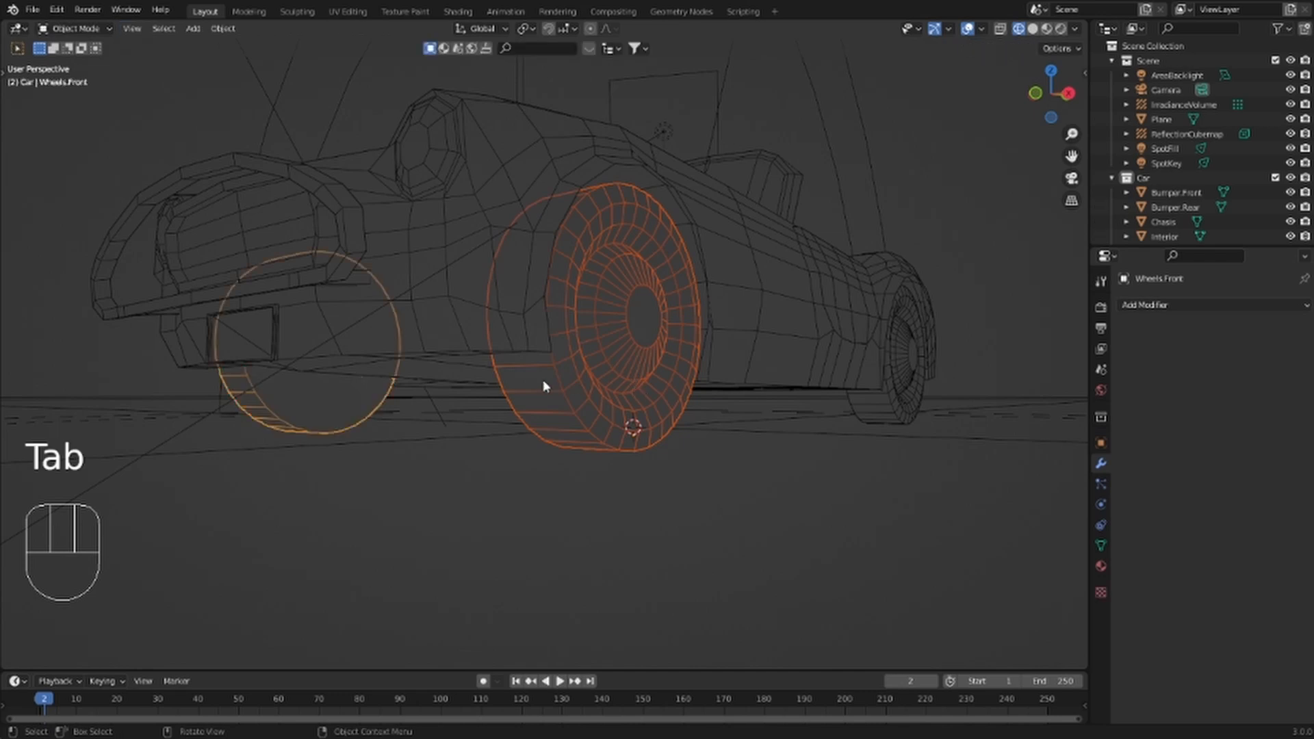
Select each front wheel on its own to check that the two are separate objects.
middle_click_drag(544, 386, 553, 386)
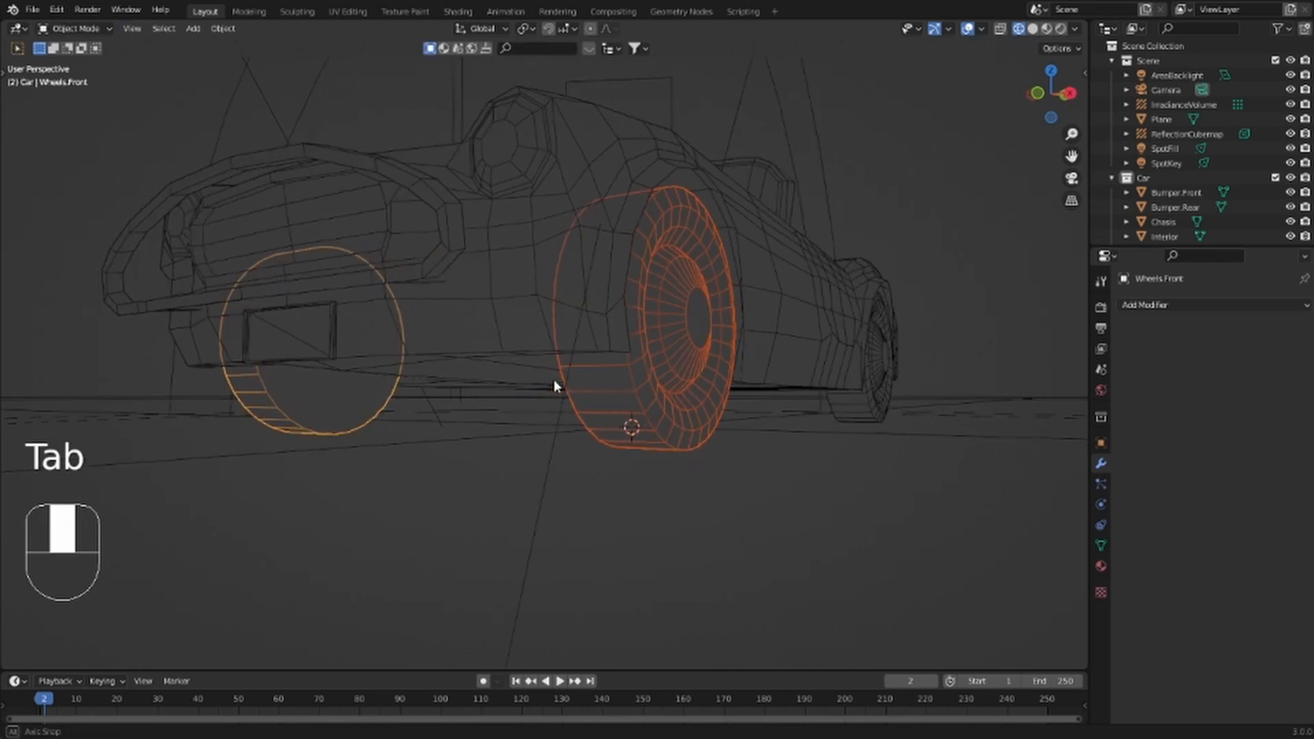
left_click(619, 377)
left_click(344, 416)
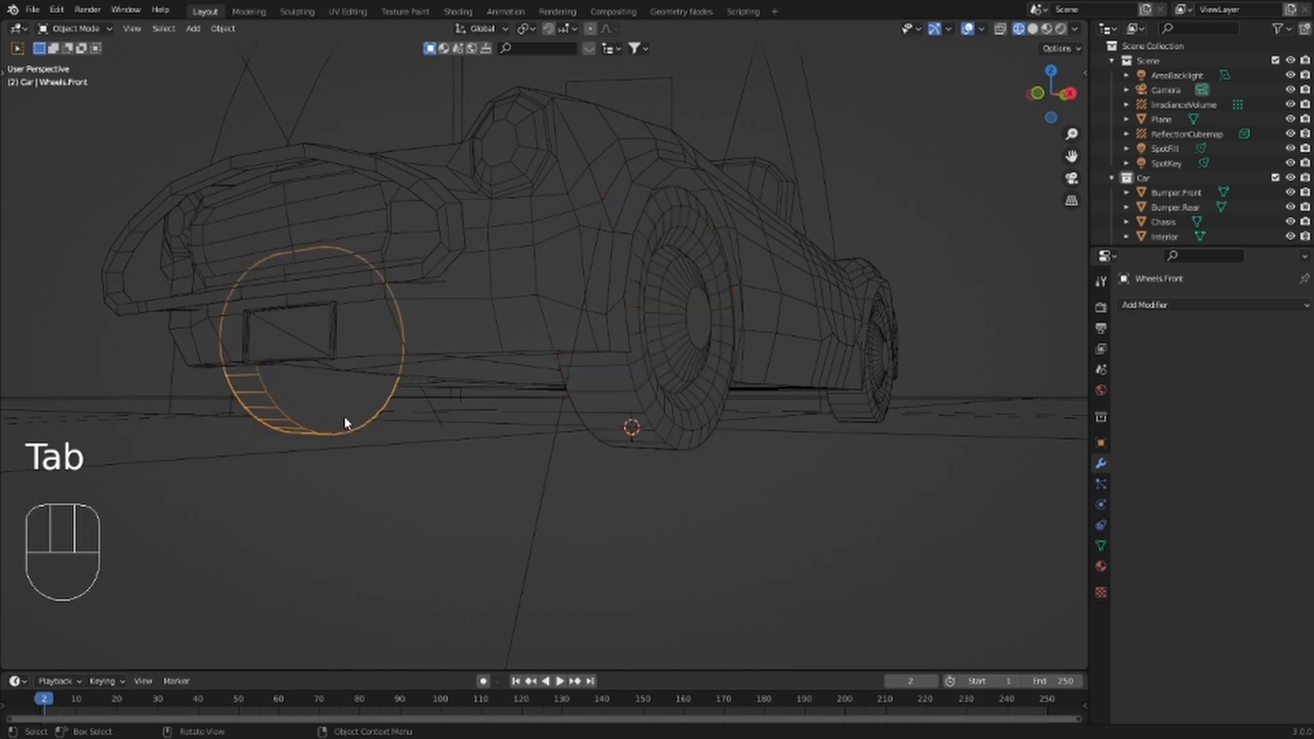
left_click(616, 408)
left_click(378, 414)
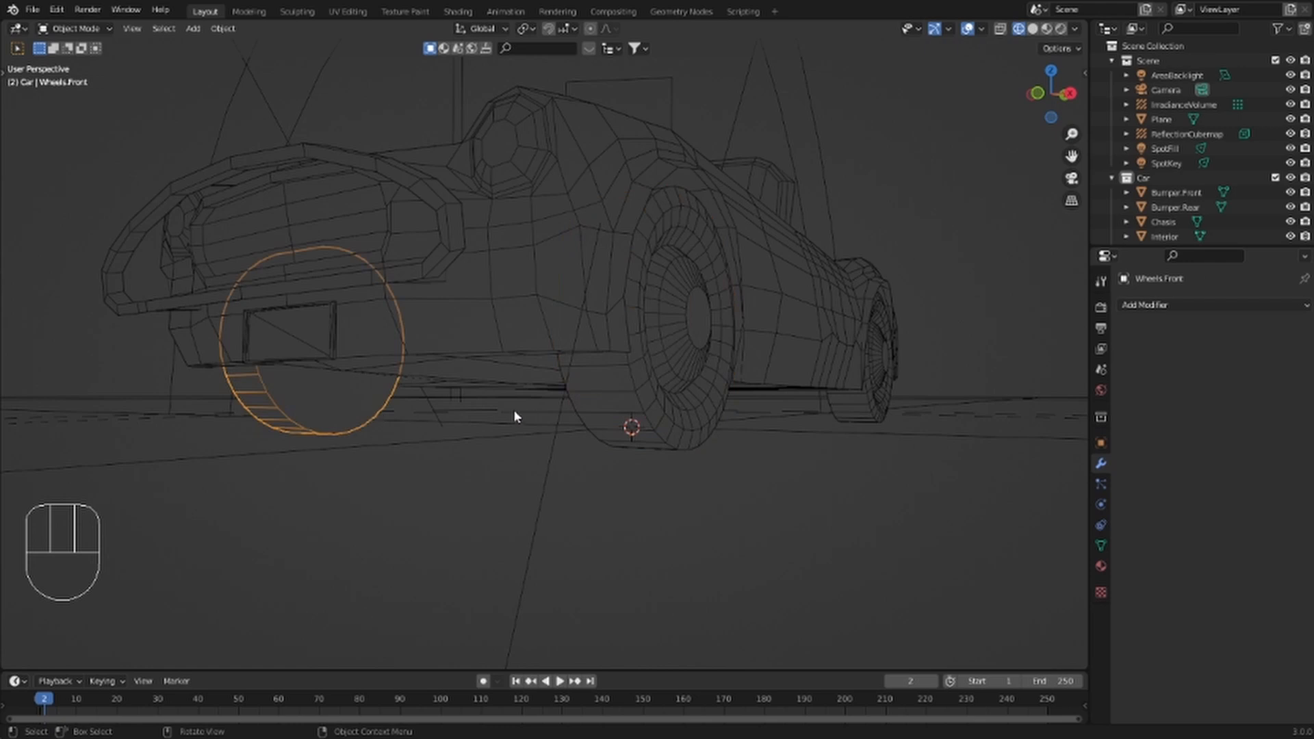
Separate the rear wheels' mesh into individual objects by loose parts and return to Object Mode.
key("alt+Tab")
left_click(863, 404)
middle_click_drag(901, 407, 385, 449)
key("Tab")
key("alt+a")
key("a")
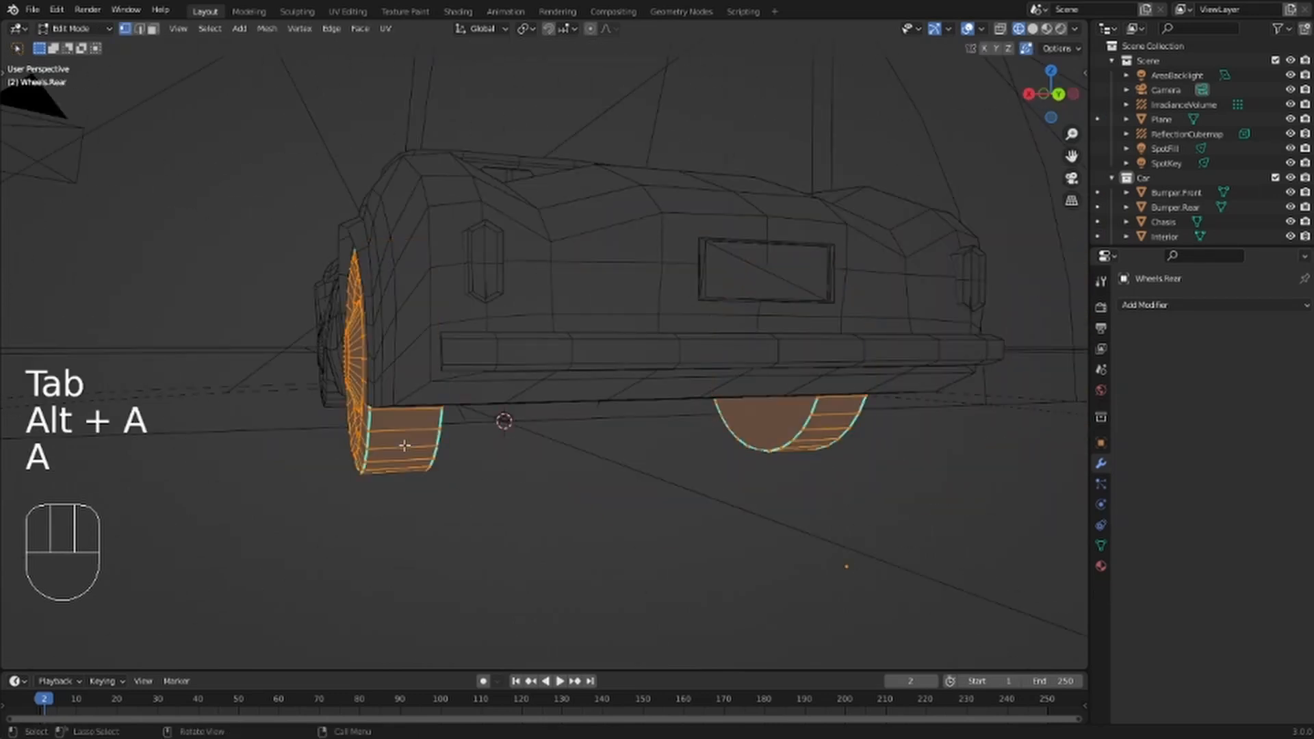
key("alt+a")
key("p")
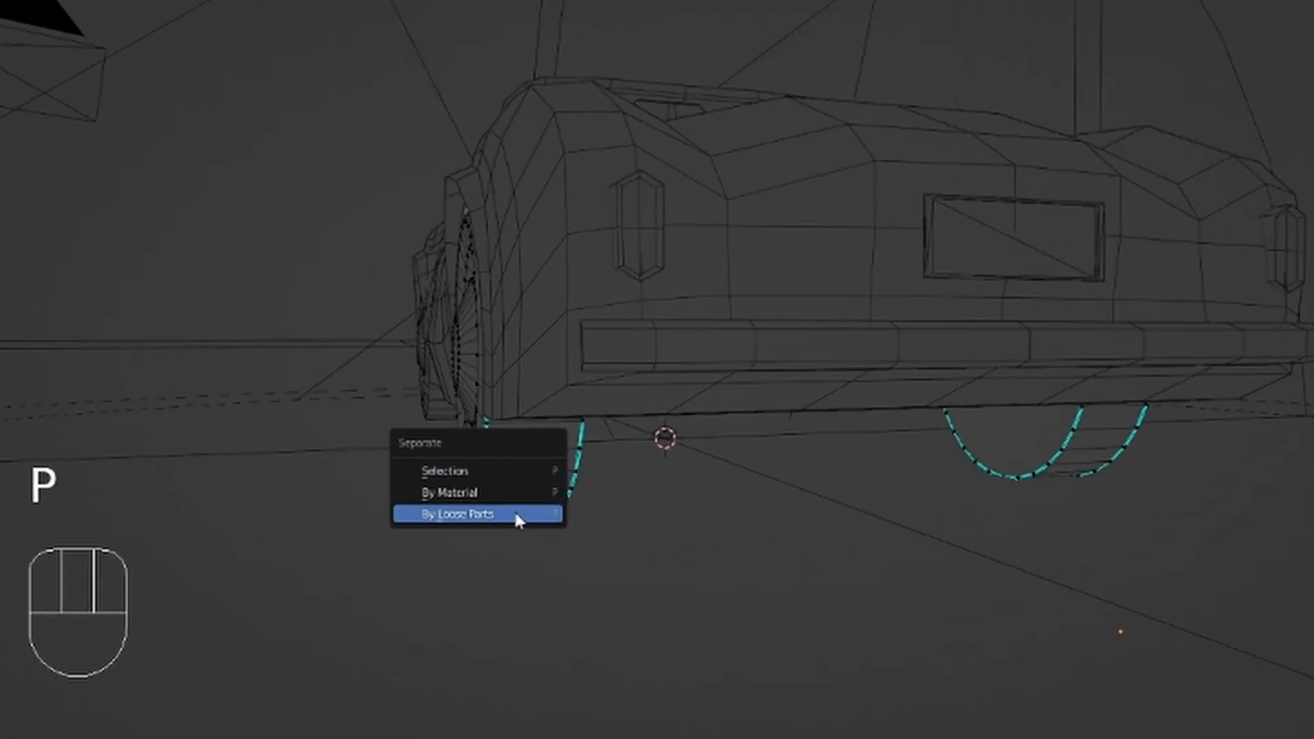
left_click(514, 514)
key("Tab")
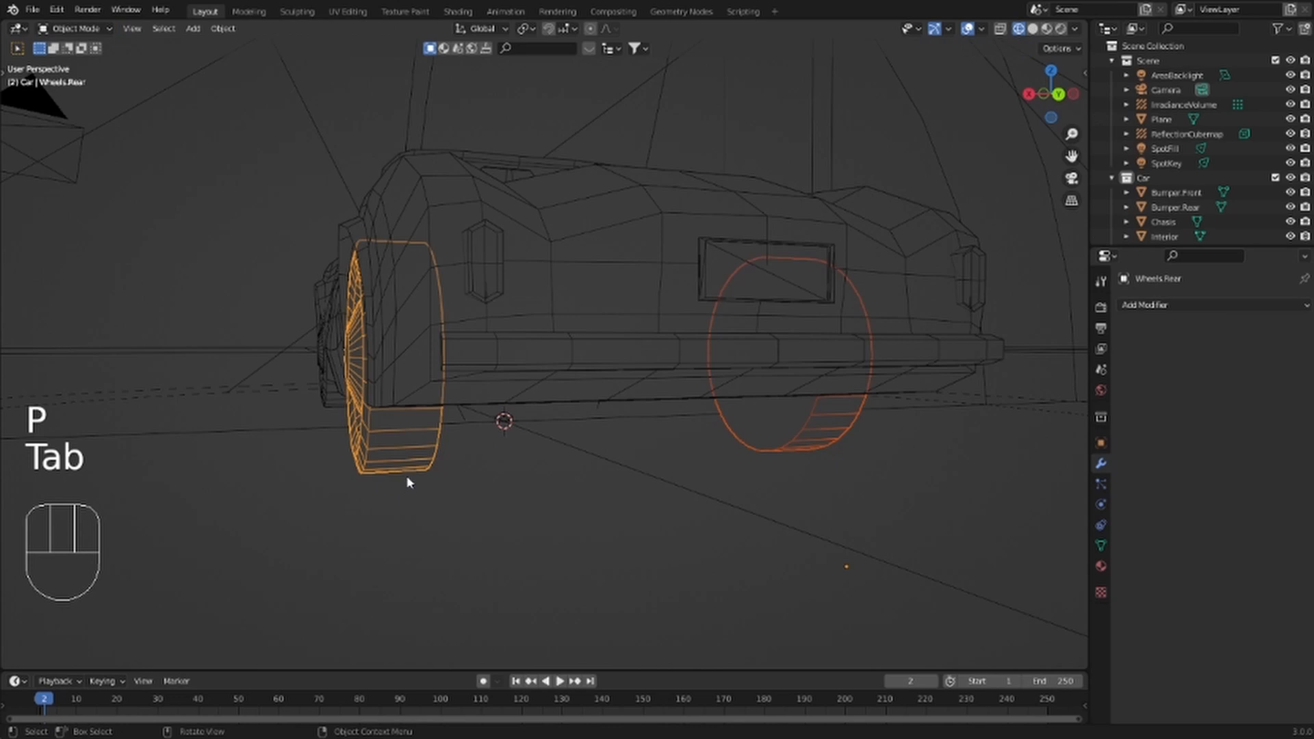
Select the rear and front wheels one at a time to check that each is a separate object.
left_click(409, 462)
left_click(421, 445)
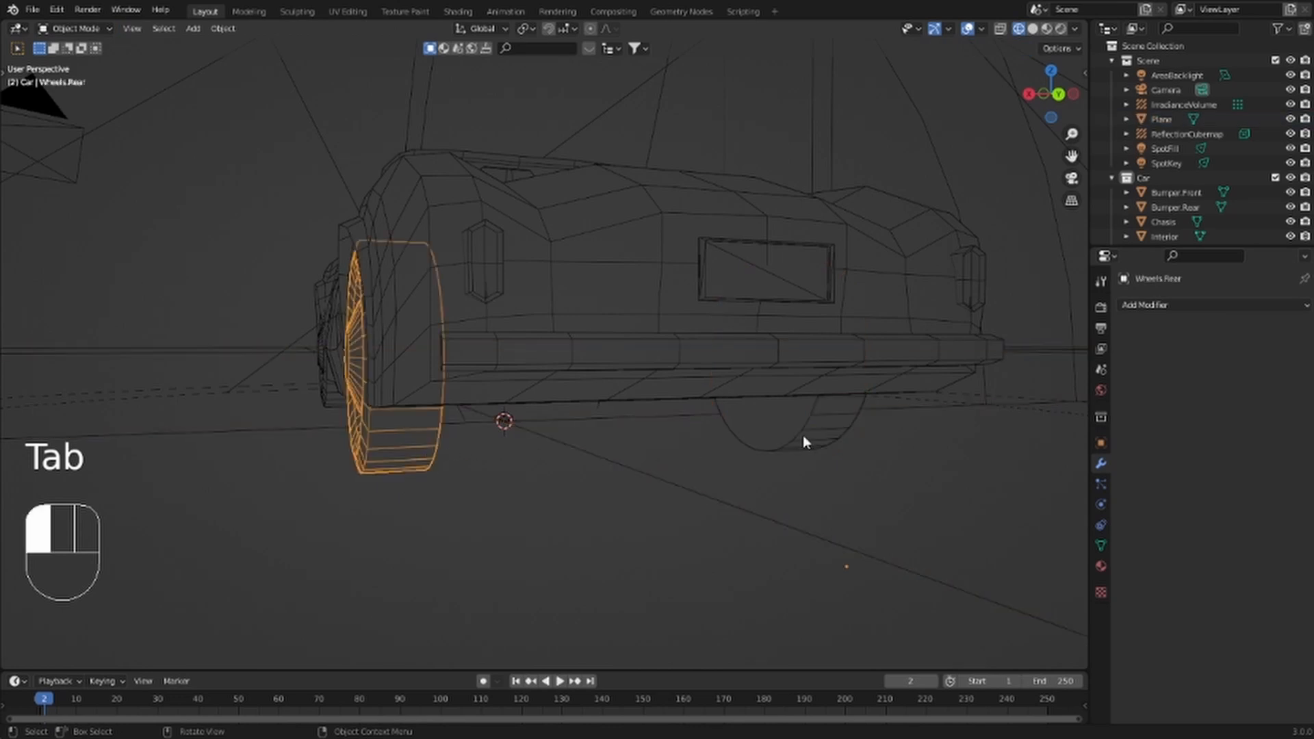
left_click(803, 438)
left_click(398, 441)
middle_click_drag(398, 441, 687, 421)
left_click(687, 420)
left_click(200, 399)
middle_click_drag(429, 409, 725, 403)
scroll(515, 400, "down", 2)
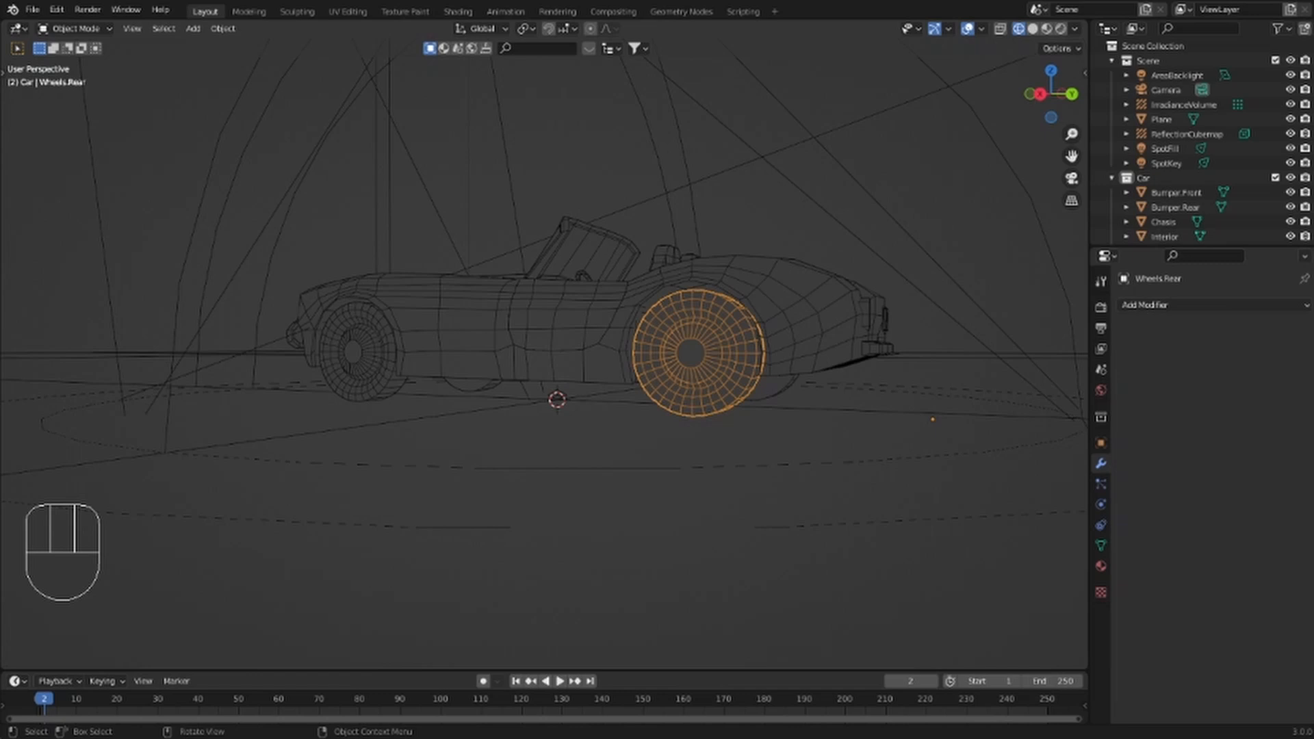
Snap the 3D cursor to the inner face of the first rear wheel (Wheels.Rear), using face selection in Edit Mode.
middle_click_drag(840, 364, 494, 379)
key("Tab")
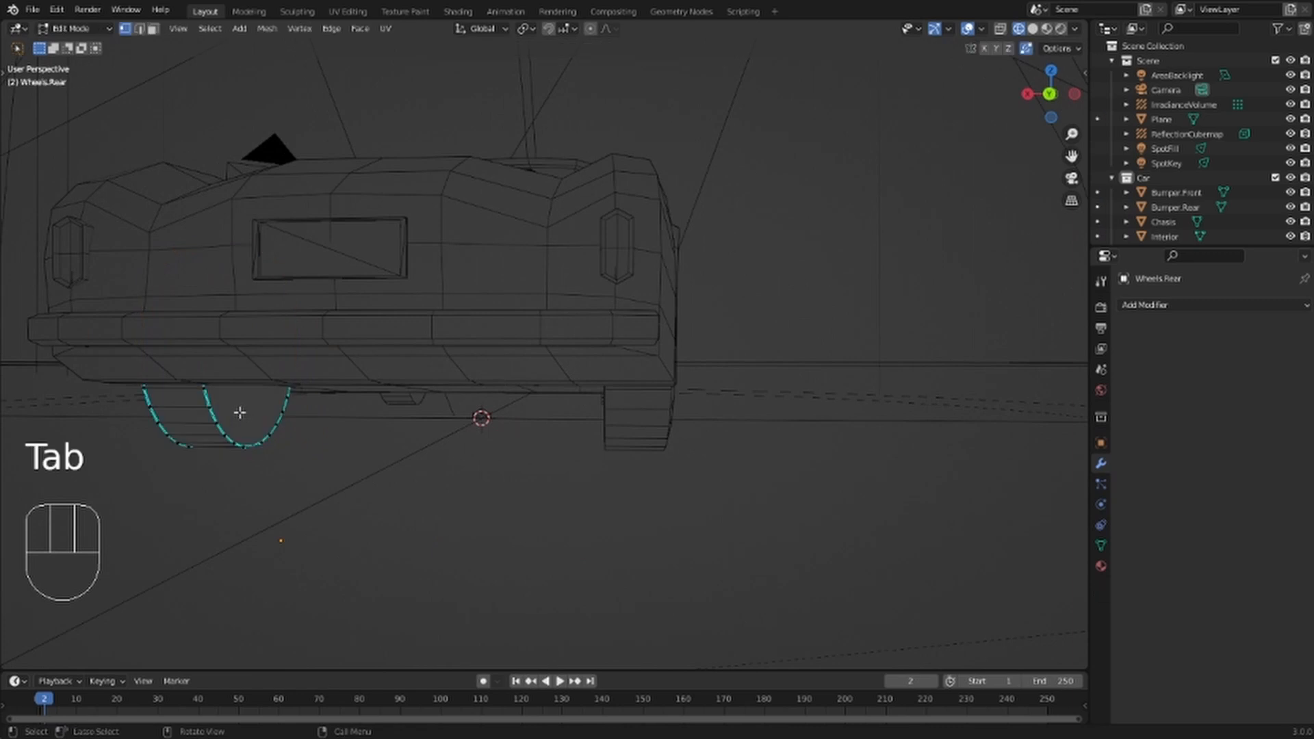
key("3")
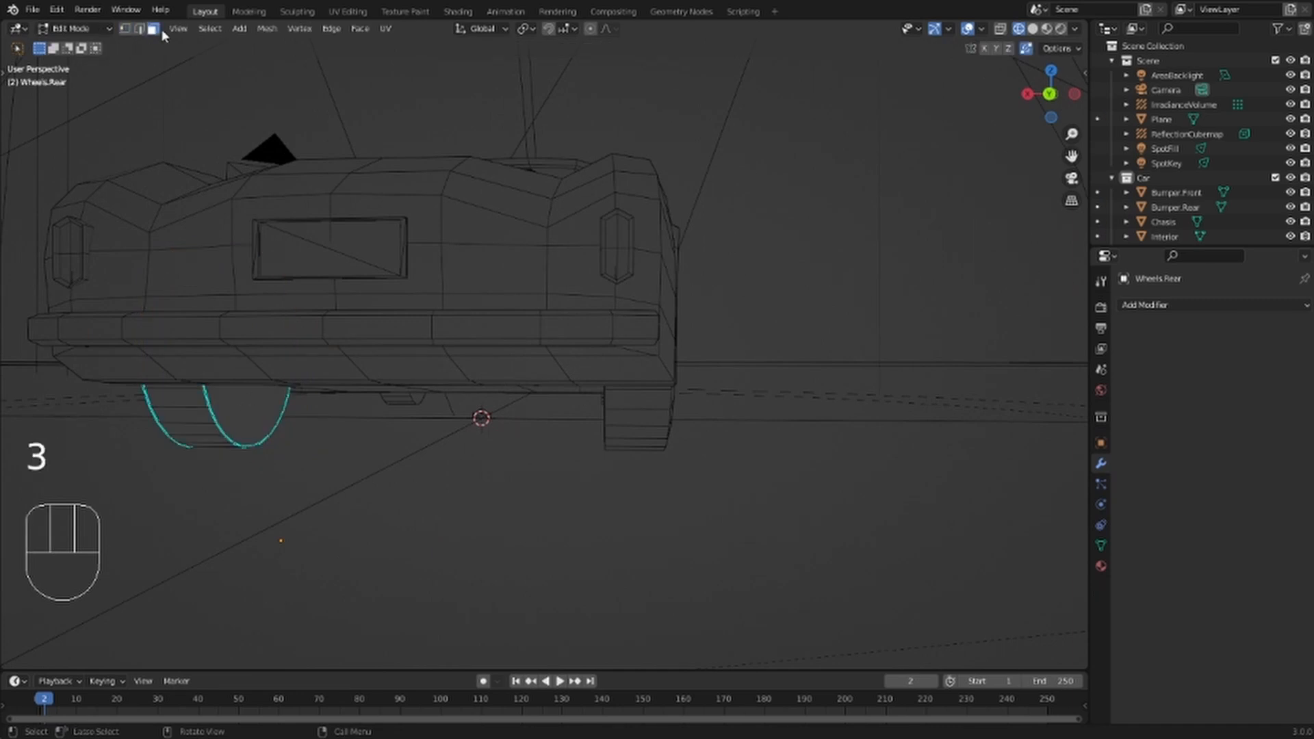
left_click(255, 402)
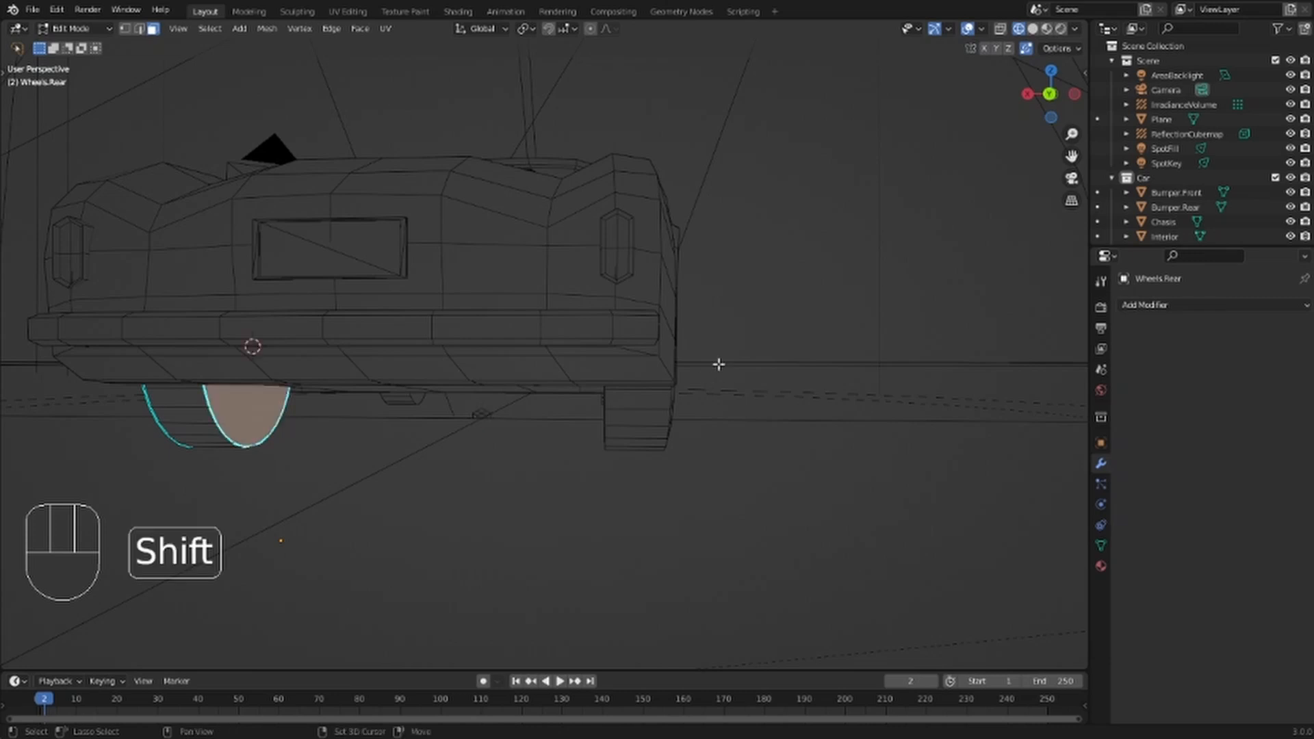
key("shift+s")
left_click(717, 449)
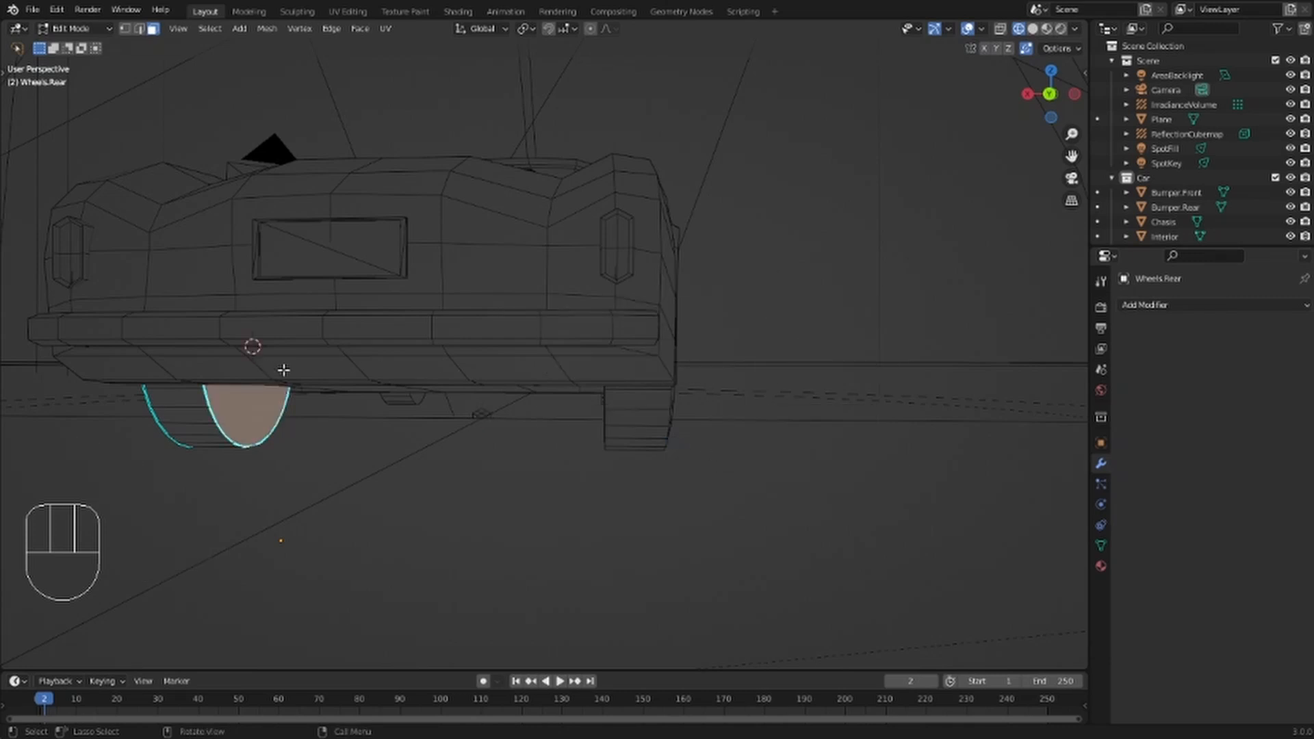
left_click(884, 435)
mouse_move(232, 391)
middle_mouse_down()
mouse_move(384, 408)
mouse_move(361, 423)
mouse_move(414, 429)
middle_mouse_up()
key("Tab")
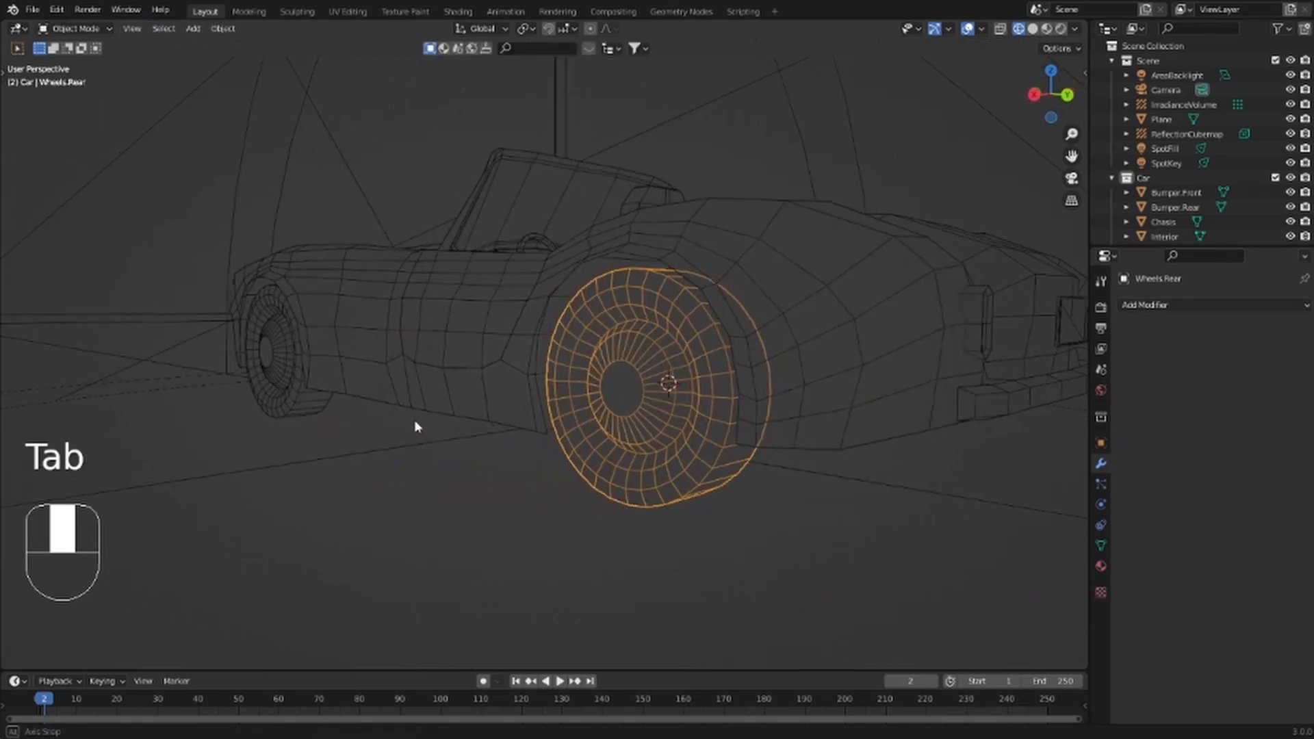
Show the car in Material Preview shading and set the origin of Wheels.Rear to the 3D cursor.
left_click(1033, 29)
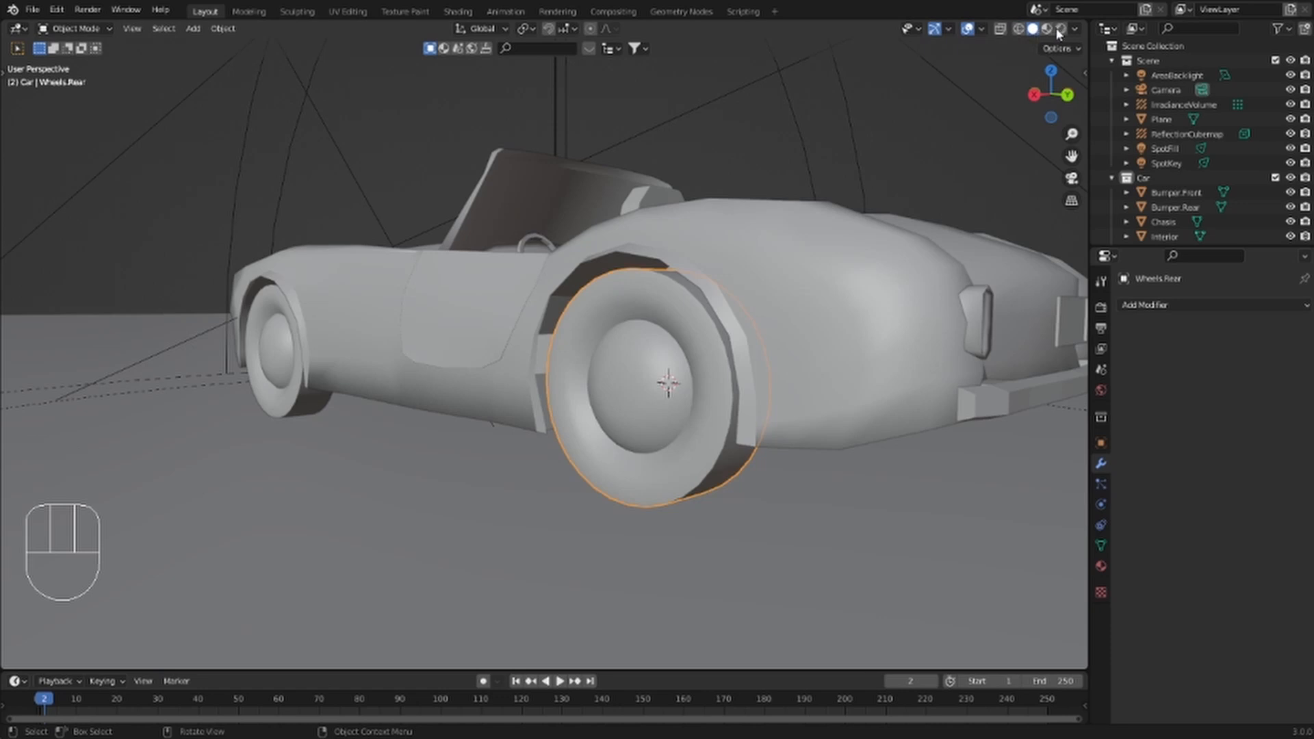
left_click(1046, 29)
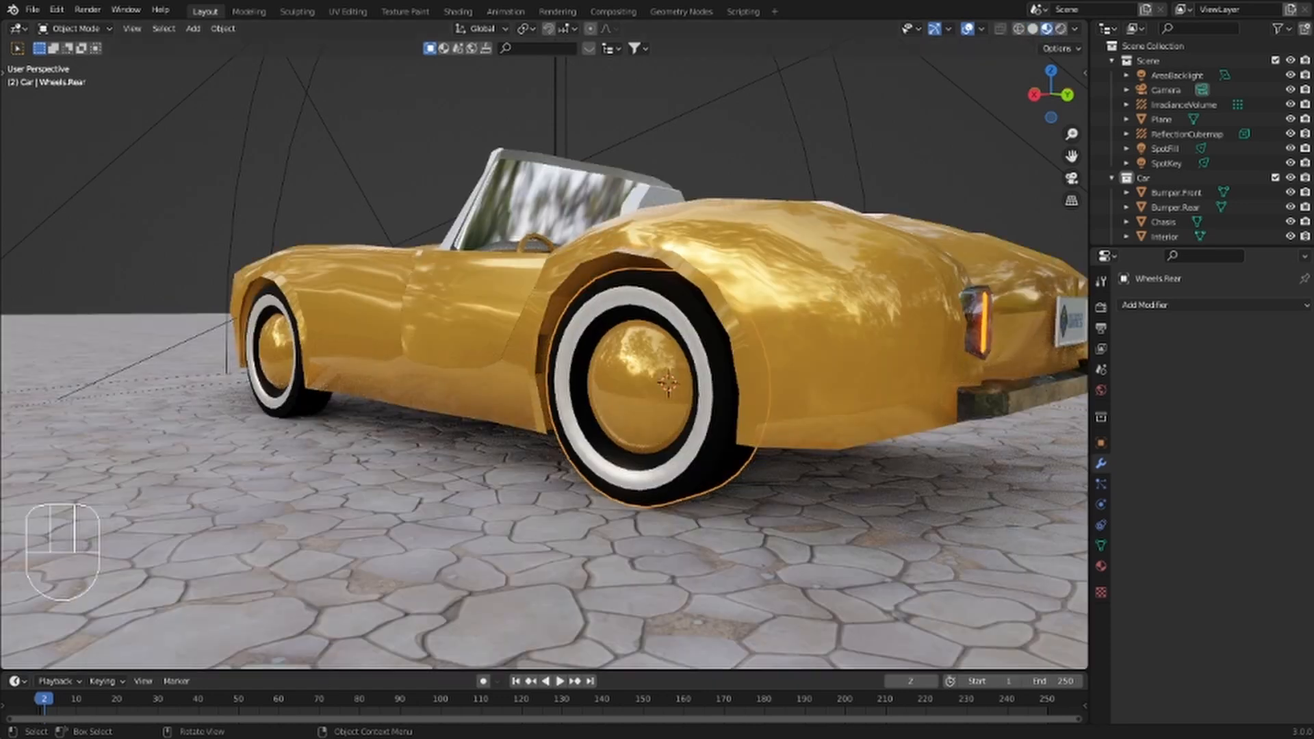
left_click(223, 28)
mouse_move(262, 61)
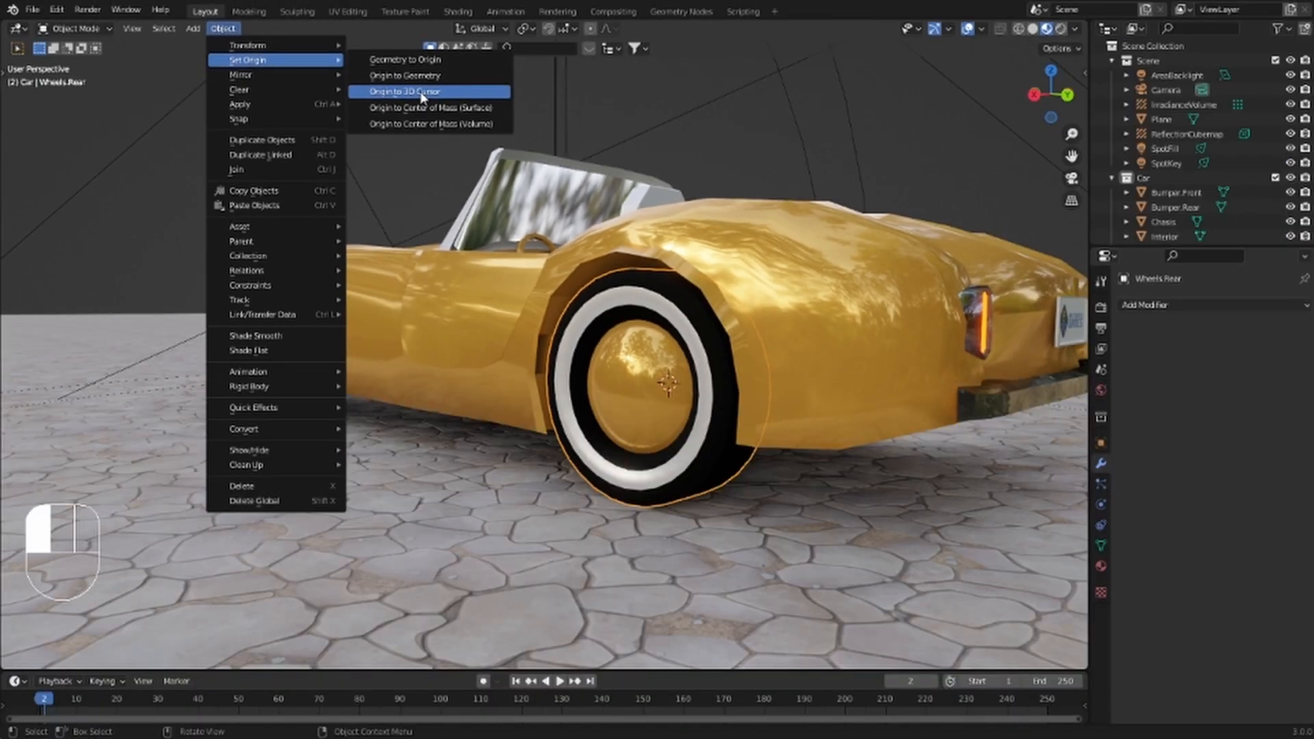
left_click(523, 169)
Isolate Wheels.Rear and Wheels.Front.001 in local view to examine each wheel on its own.
key("KP_Divide")
key("KP_Divide")
key("KP_Divide")
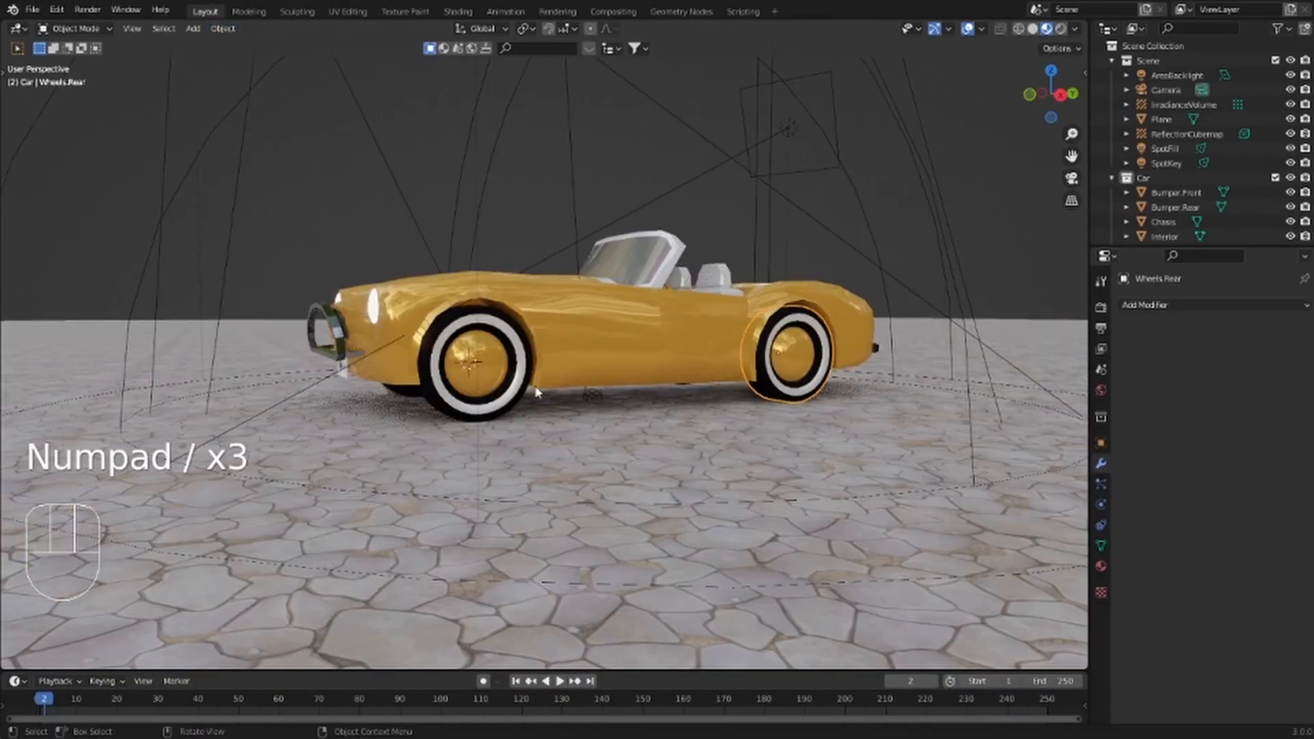
left_click(484, 397)
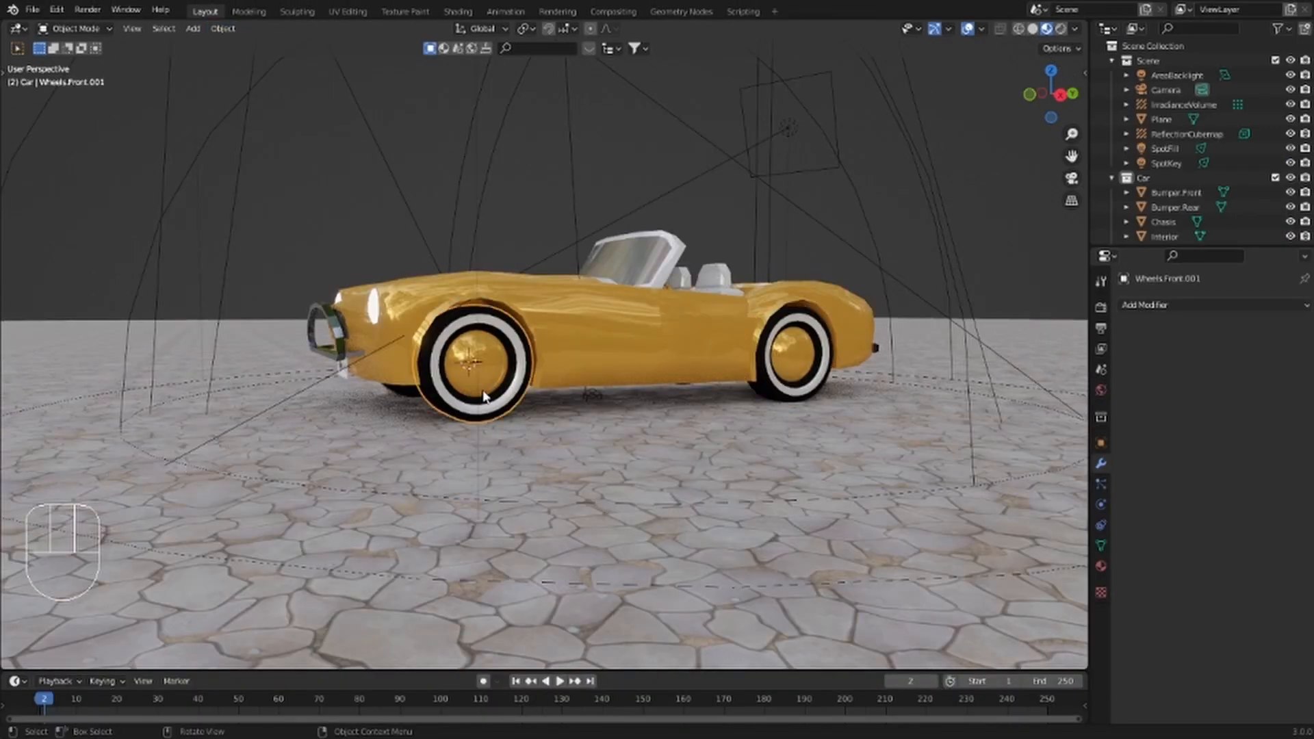
key("KP_Divide")
mouse_move(482, 390)
middle_mouse_down()
mouse_move(667, 388)
mouse_move(616, 372)
mouse_move(479, 379)
middle_mouse_up()
key("KP_Divide")
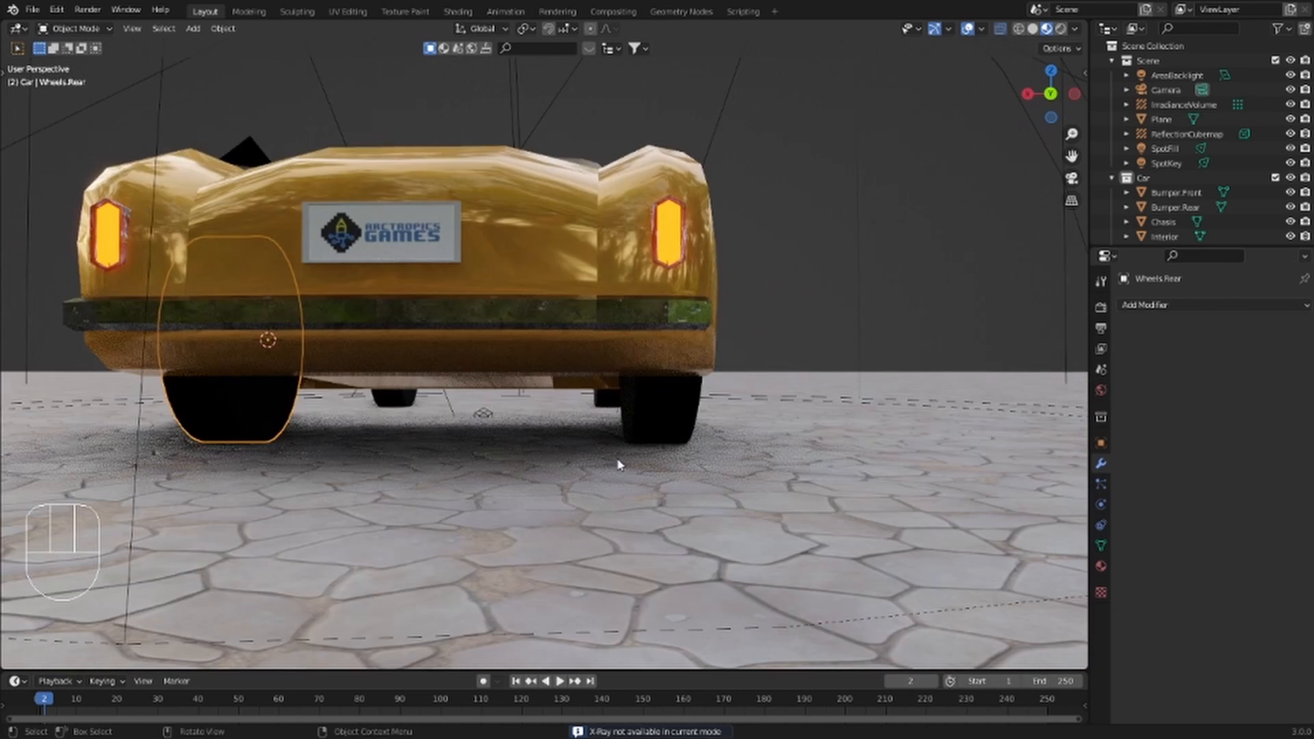
Select the inner face of the second rear wheel (Wheels.Rear.001) in Edit Mode and snap the 3D cursor to it.
left_click(652, 405)
middle_click_drag(651, 405, 767, 388)
key("Tab")
key("3")
left_click(838, 381)
middle_click_drag(810, 393, 790, 399)
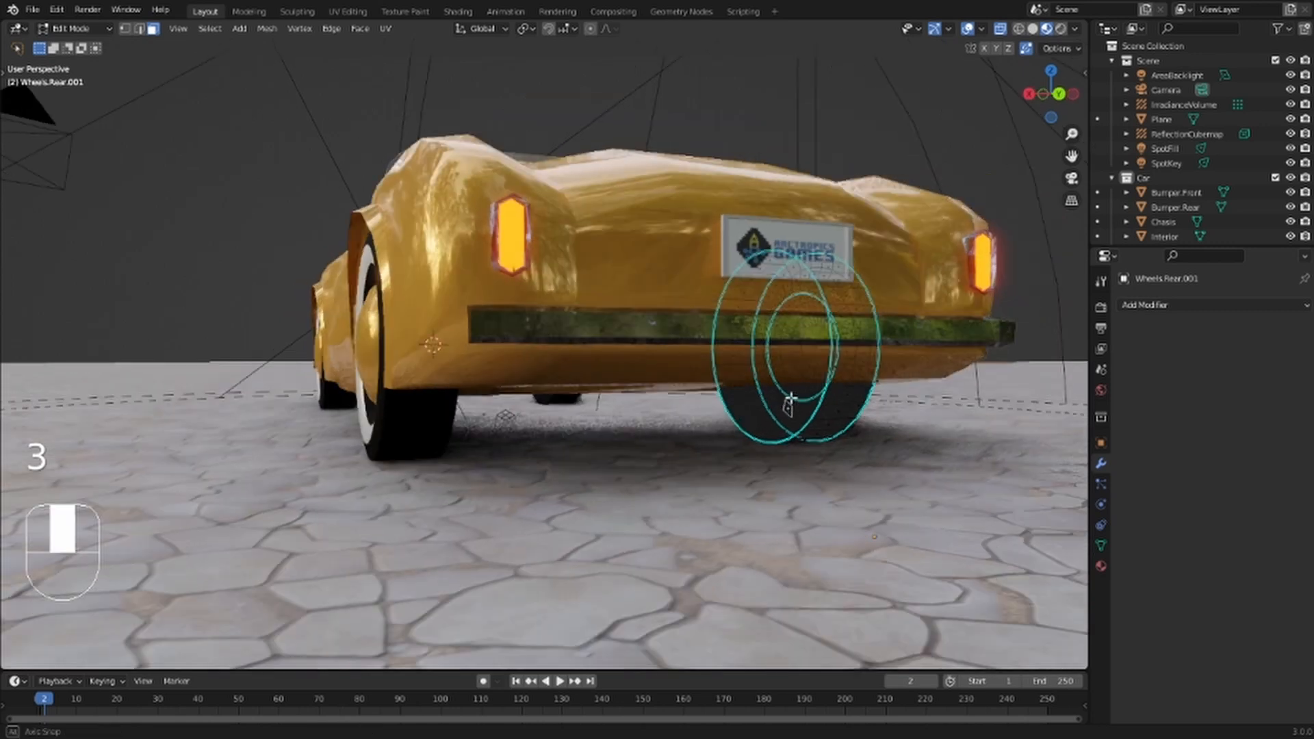
scroll(781, 400, "down", 2)
left_click(719, 396)
key("shift+s")
left_click(745, 483)
Return to Object Mode and set the origin of Wheels.Rear.001 to the 3D cursor.
key("Tab")
left_click(223, 29)
mouse_move(247, 59)
left_click(400, 90)
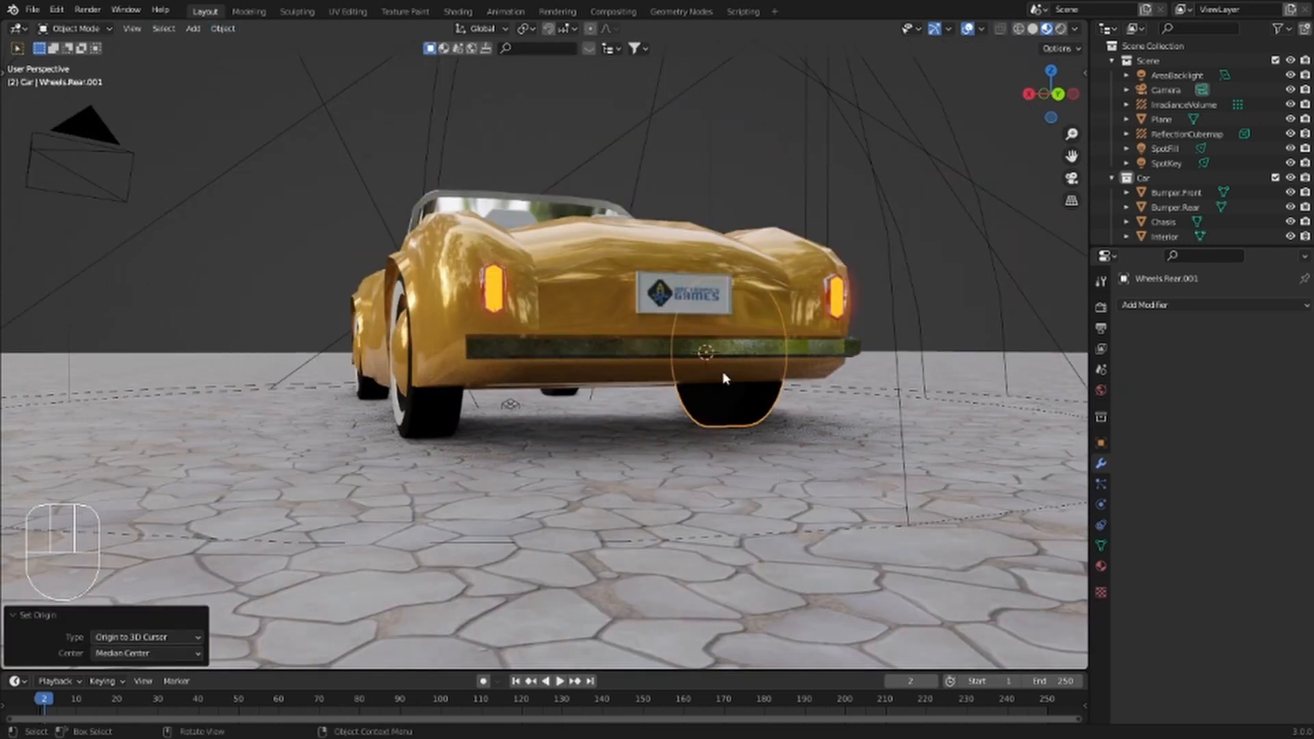
Snap the 3D cursor to the inner face of the Wheels.Front object in Edit Mode and return to Object Mode.
middle_click_drag(635, 378, 438, 391)
left_click(633, 391)
middle_click_drag(603, 397, 507, 387)
key("Tab")
left_click(481, 385)
key("shift+s")
left_click(499, 472)
key("Tab")
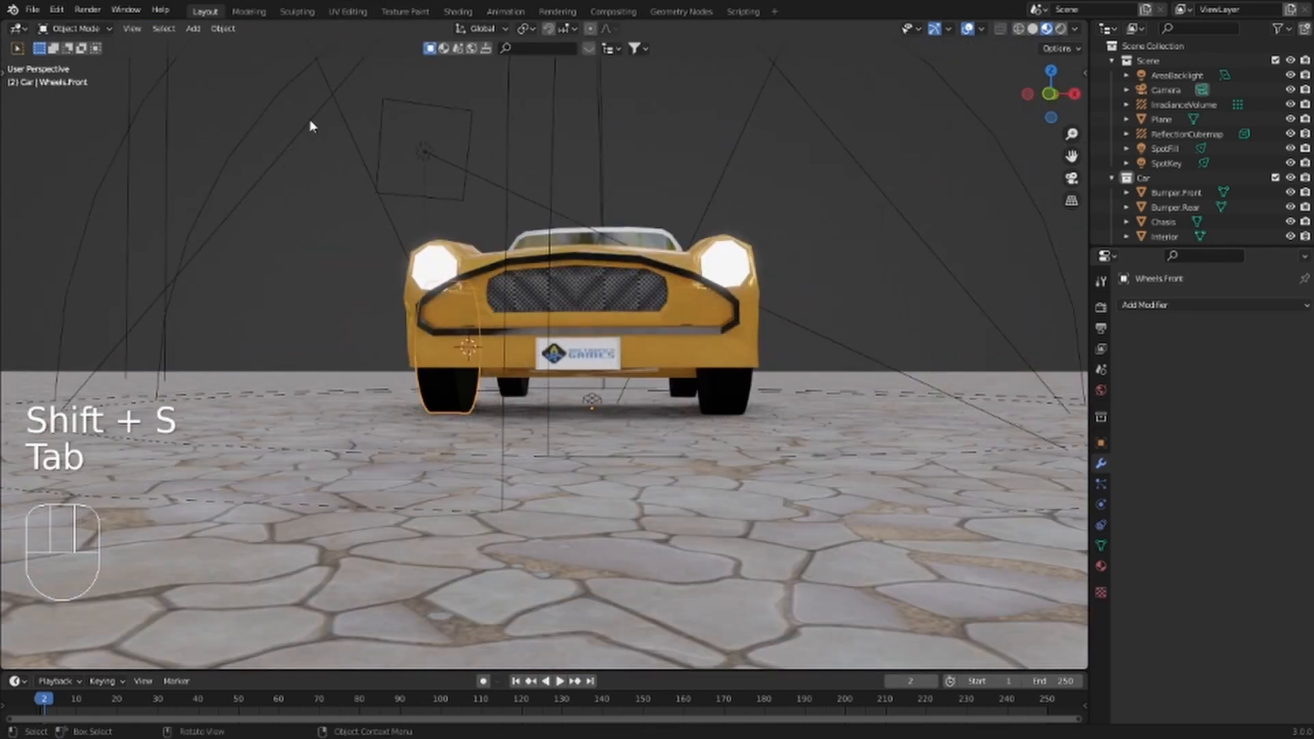
Set the origin of Wheels.Front to the 3D cursor.
left_click(222, 29)
mouse_move(322, 61)
left_click(454, 90)
Snap the 3D cursor to the inner face of the other front wheel in Edit Mode and return to Object Mode.
middle_click_drag(696, 323, 731, 327)
left_click(739, 389)
key("Tab")
left_click(739, 389)
key("shift+s")
left_click(733, 466)
key("Tab")
Set the other front wheel's origin to the 3D cursor.
left_click(222, 30)
mouse_move(244, 60)
left_click(405, 91)
key("Tab")
key("Tab")
Select the front and rear wheels in turn to check the origin of each one.
left_click(470, 389)
left_click(732, 387)
middle_click_drag(739, 357, 651, 353)
left_click(851, 377)
middle_click_drag(849, 390, 621, 431)
left_click(597, 419)
scroll(620, 430, "down", 4)
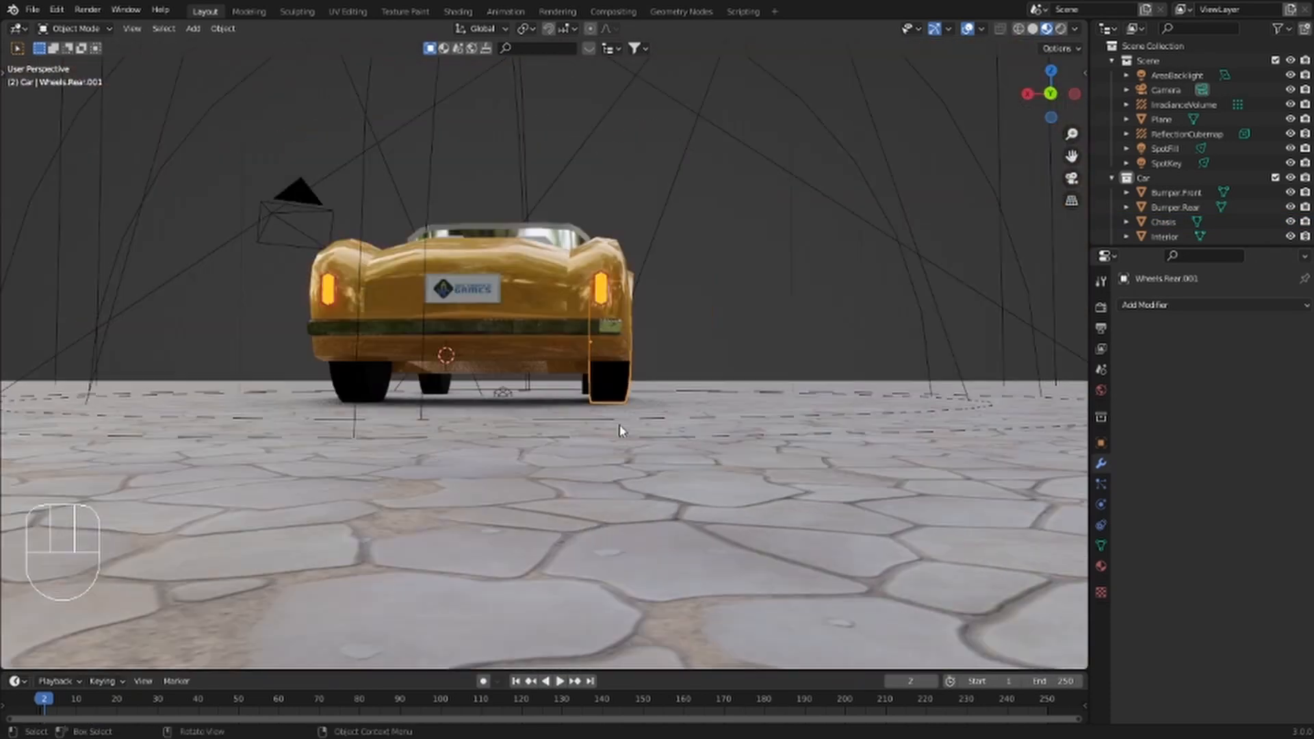
Isolate each rear wheel in local view to inspect its origin and return to the full car.
key("KP_Divide")
key("KP_Divide")
left_click(359, 386)
key("KP_Divide")
middle_click_drag(429, 411, 479, 405)
key("KP_Divide")
mouse_move(479, 405)
middle_mouse_down()
mouse_move(582, 389)
mouse_move(491, 405)
middle_mouse_up()
left_click(483, 393)
Select all objects in the Car collection from Bumper.Front to Wheels.Rear.001 and display the scene in Wireframe.
left_click(1175, 89)
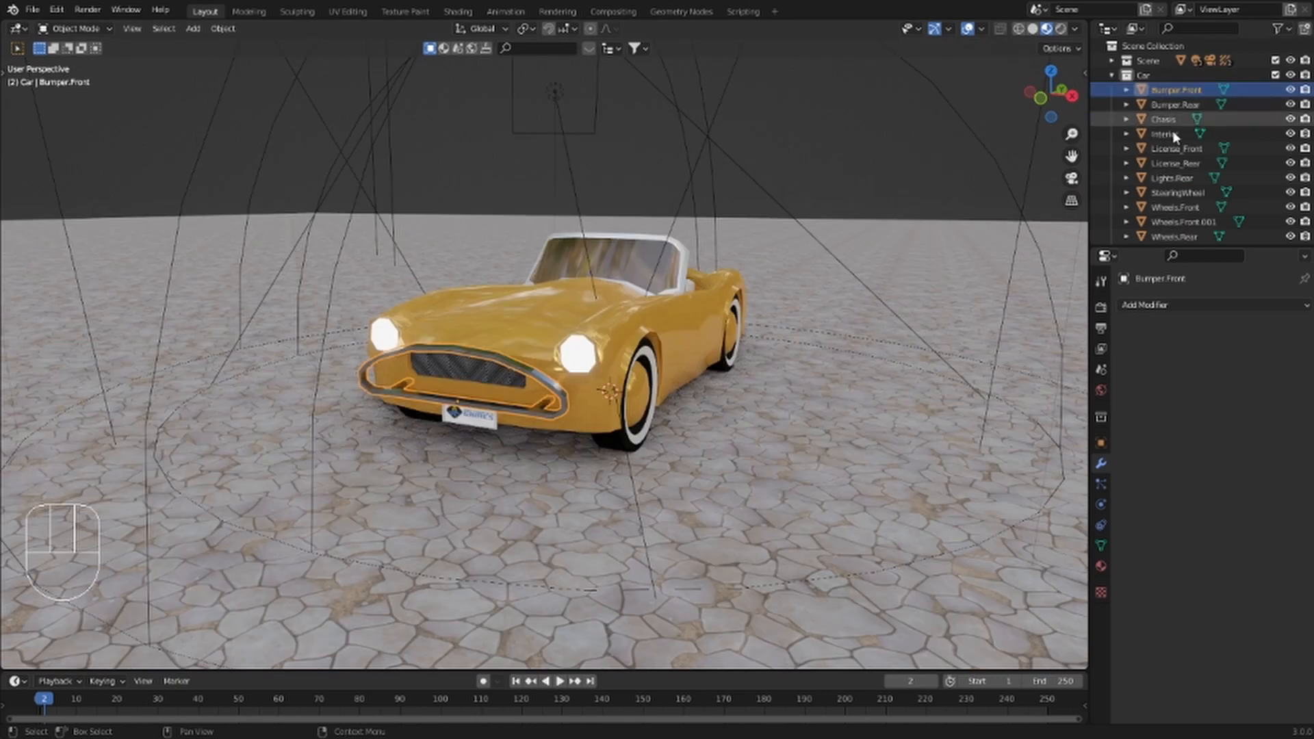
scroll(1172, 171, "down", 2)
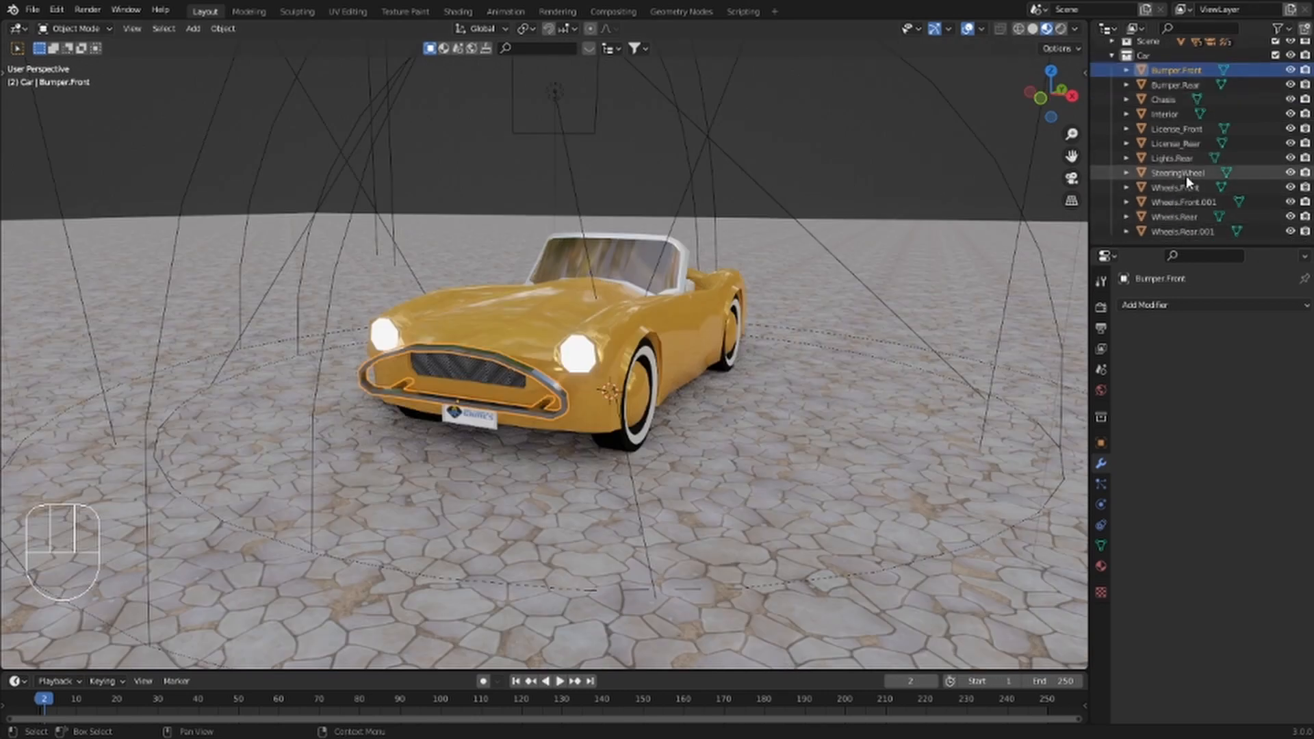
left_click(1187, 233, "shift")
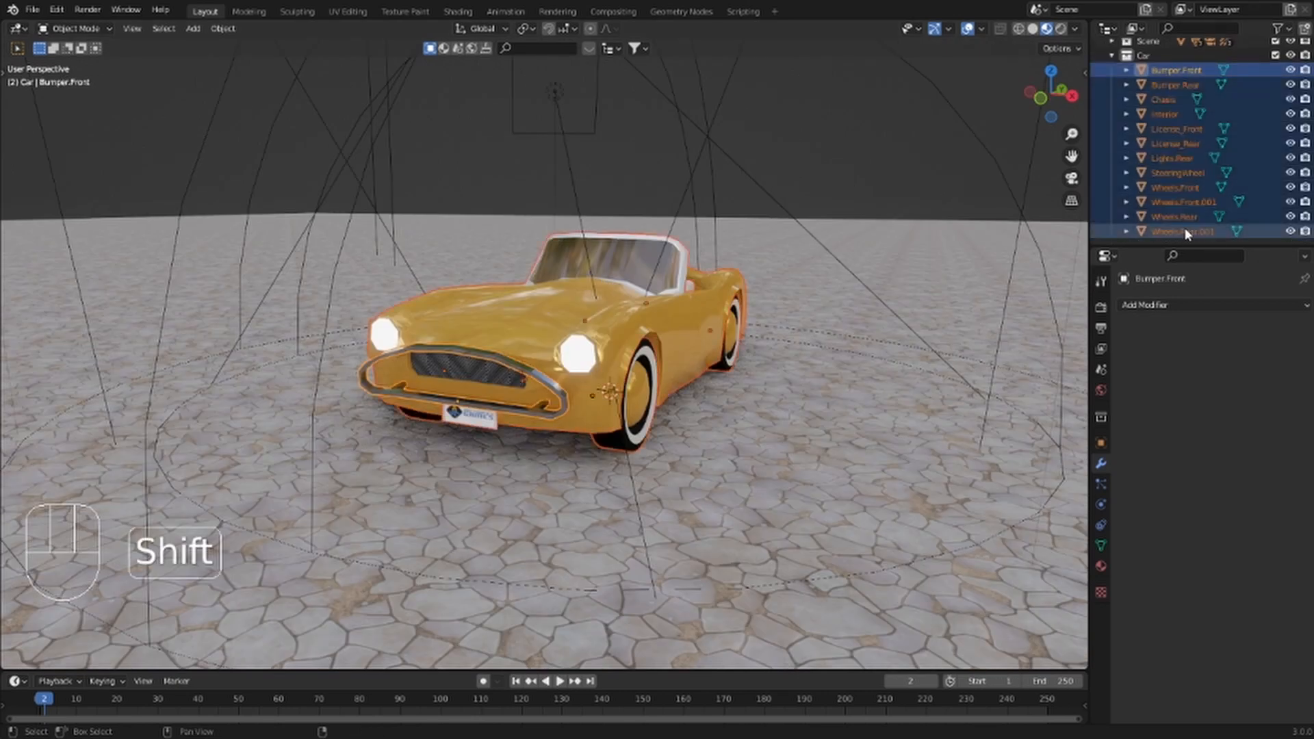
left_click(1019, 29)
middle_click_drag(828, 253, 789, 253)
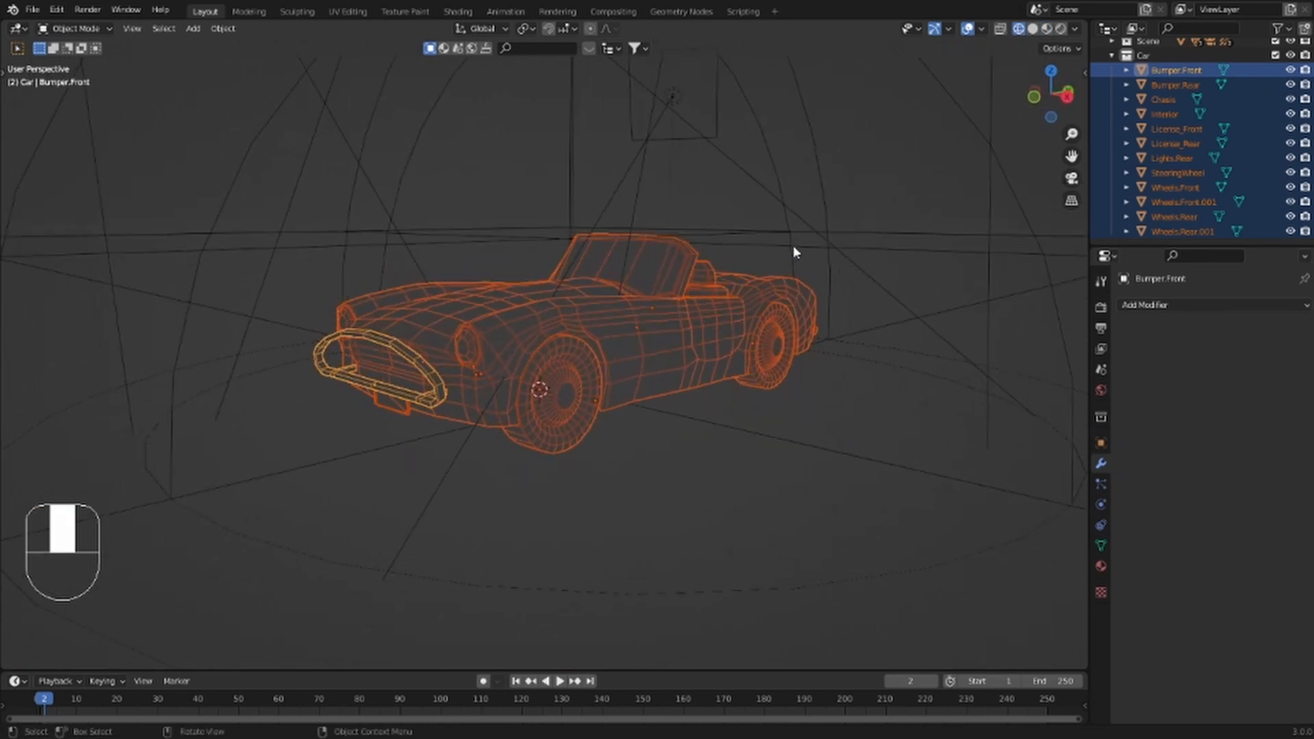
Start a glTF 2.0 export in glTF Binary (.glb) format and limit it to Selected Objects.
left_click(32, 9)
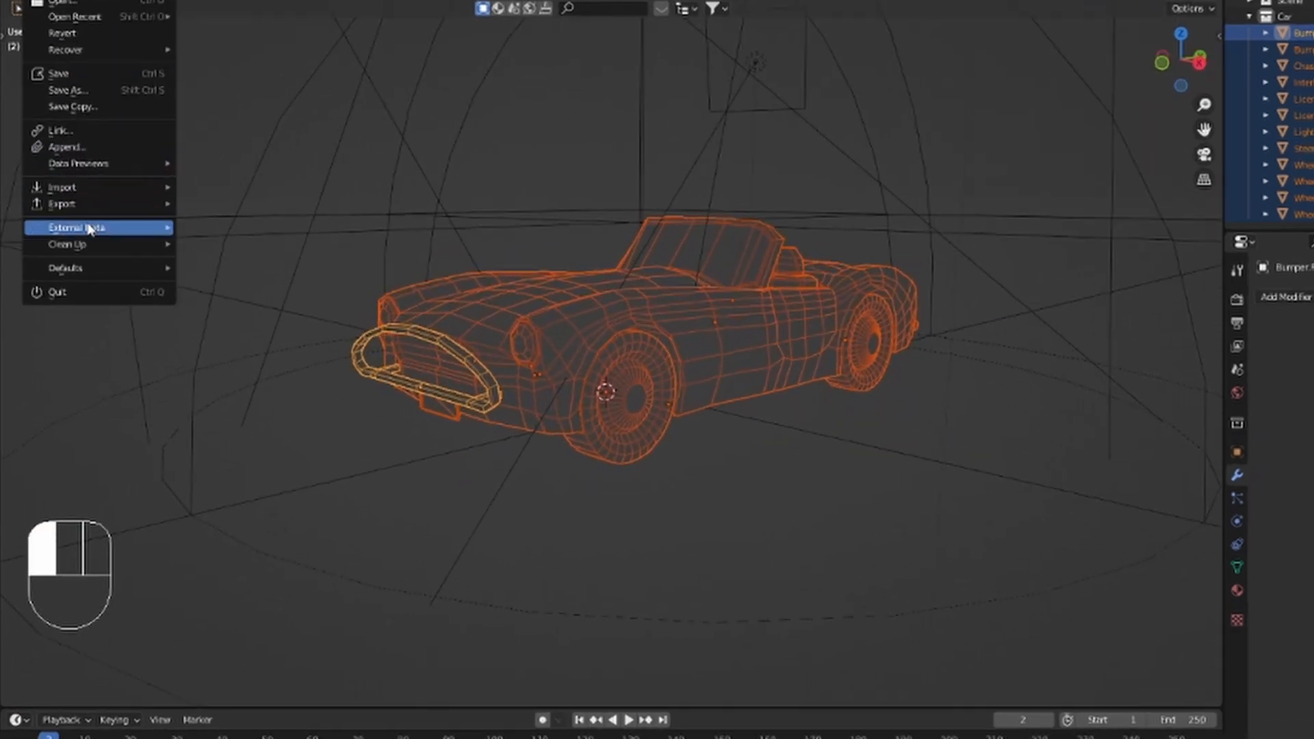
mouse_move(81, 223)
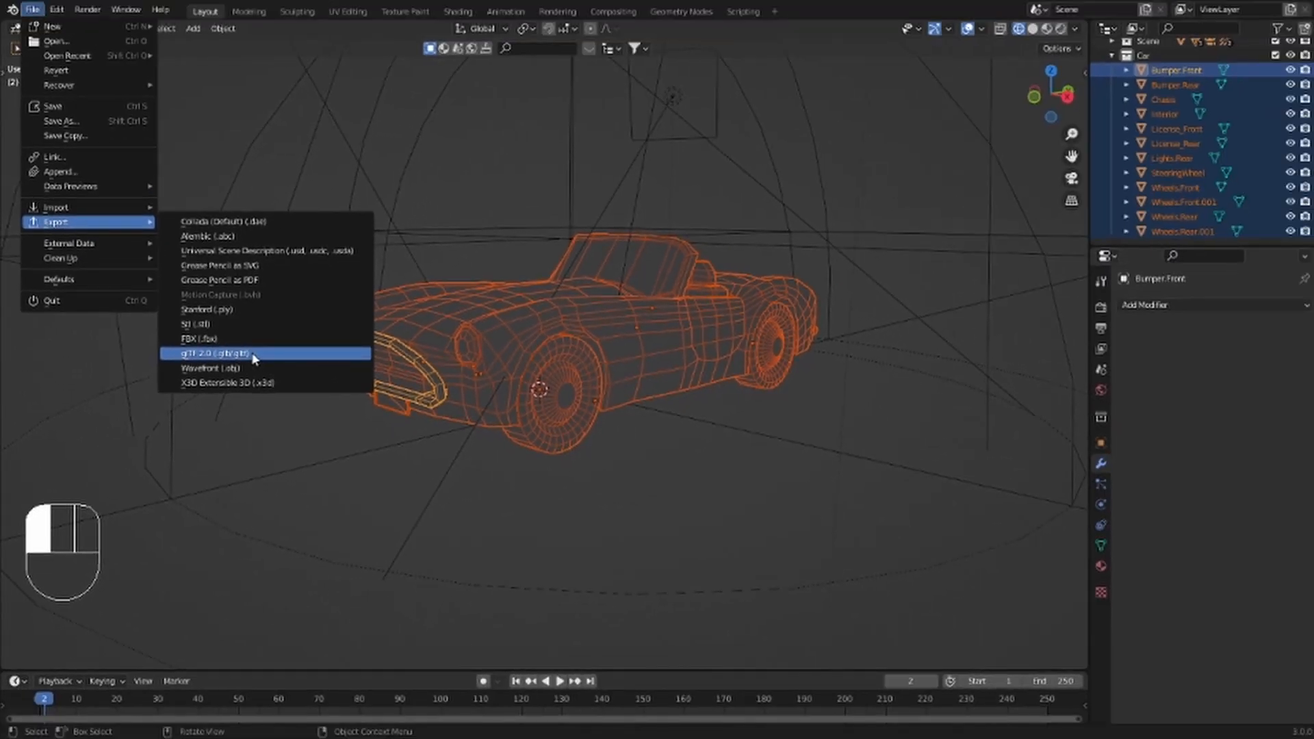
left_click(251, 354)
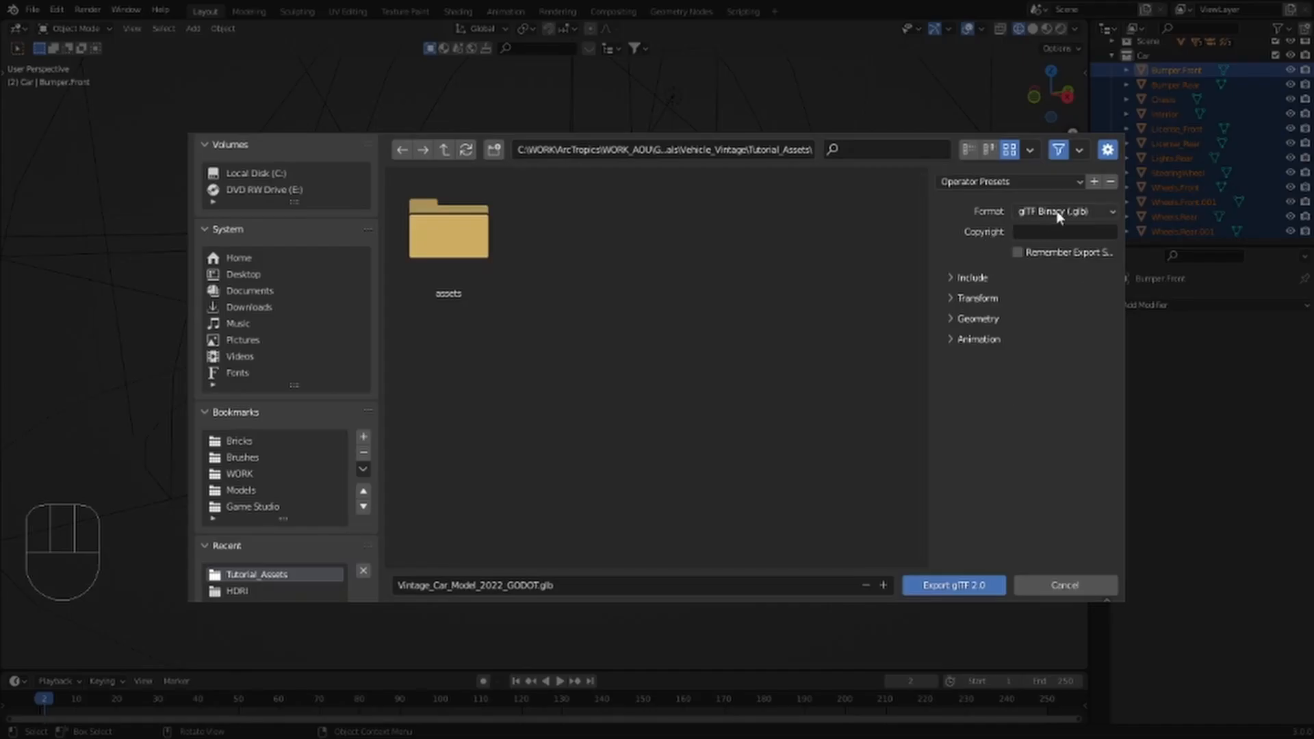
left_click(1050, 232)
left_click(961, 278)
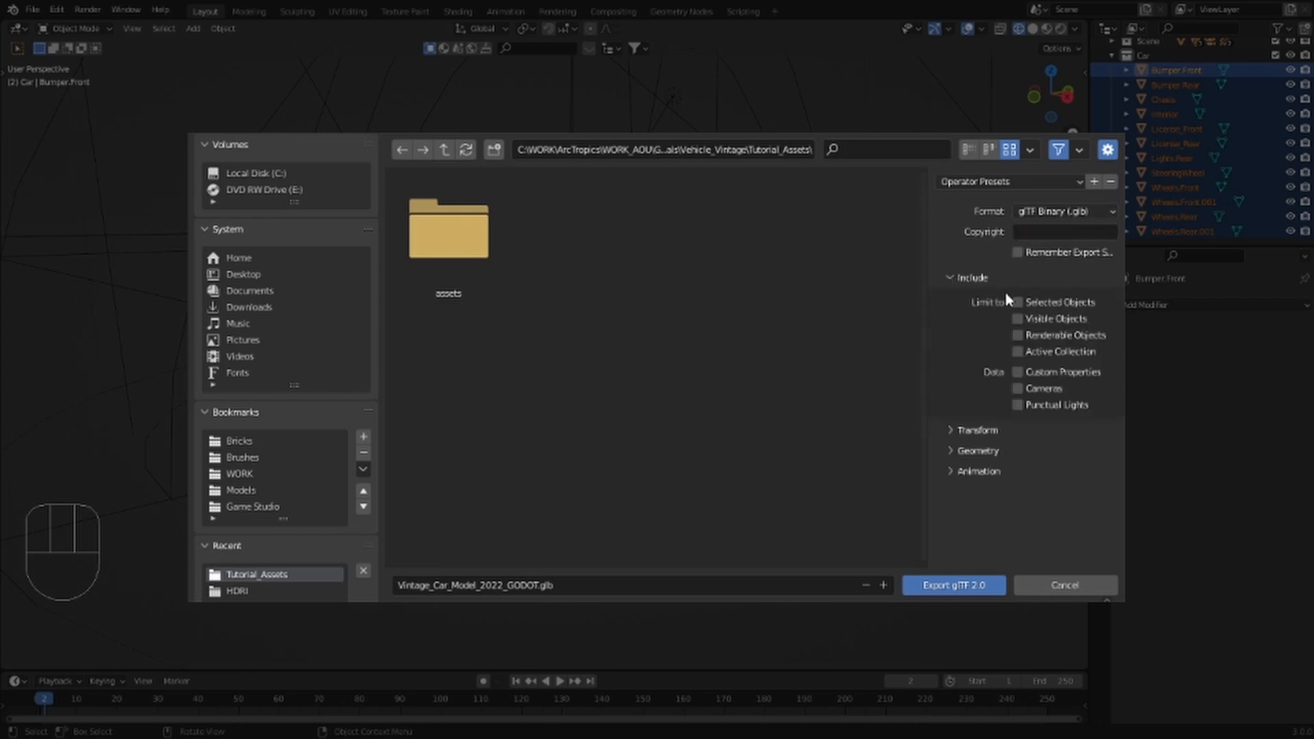
left_click(1018, 302)
Review the Transform, Geometry and Animation export options and export the car as Vintage_Car_Model_2022_GODOT.glb.
left_click(996, 425)
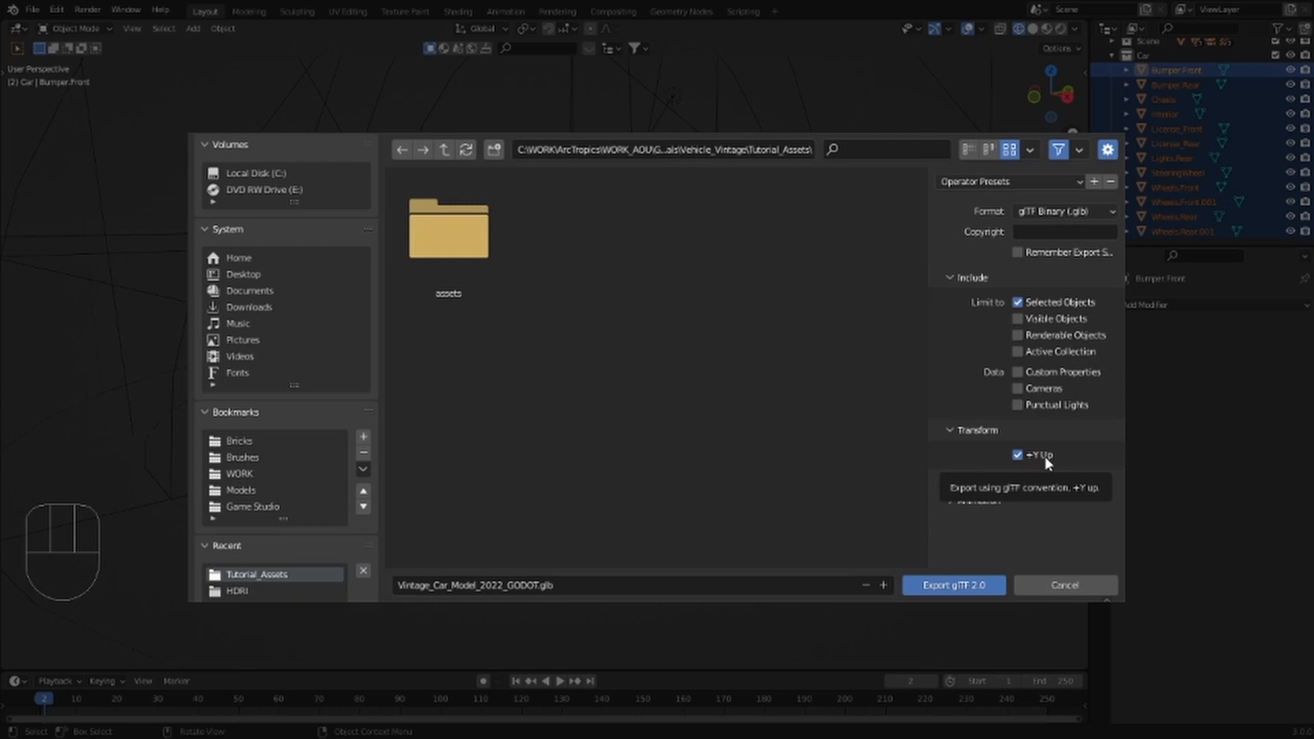
left_click(995, 479)
scroll(995, 479, "down", 3)
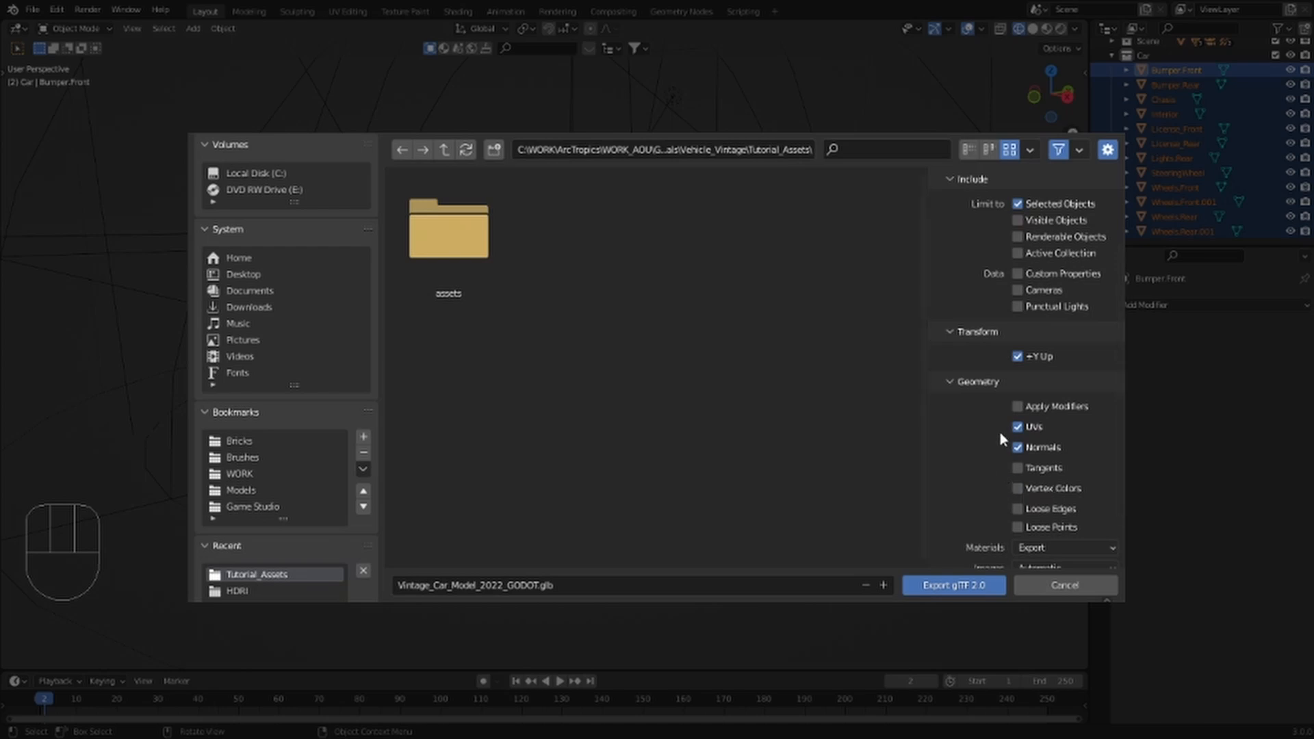
scroll(1000, 433, "down", 4)
left_click(581, 582)
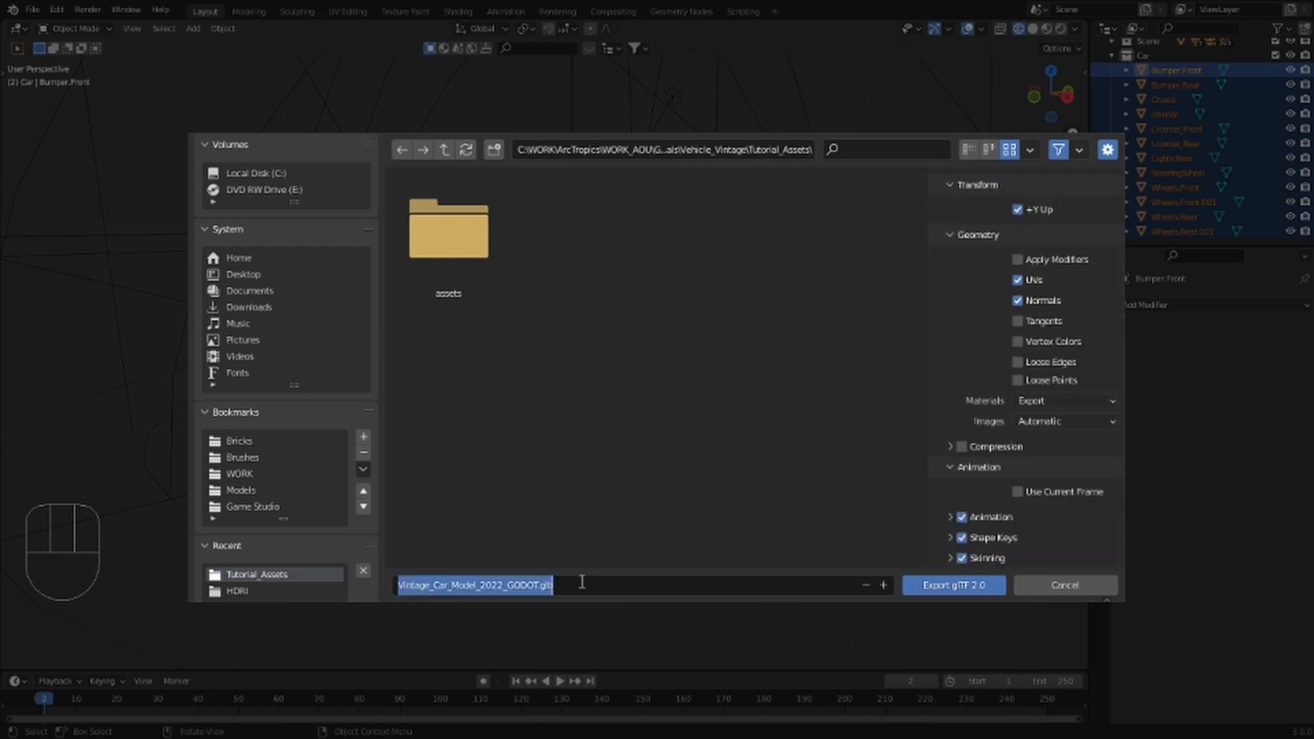
left_click(936, 593)
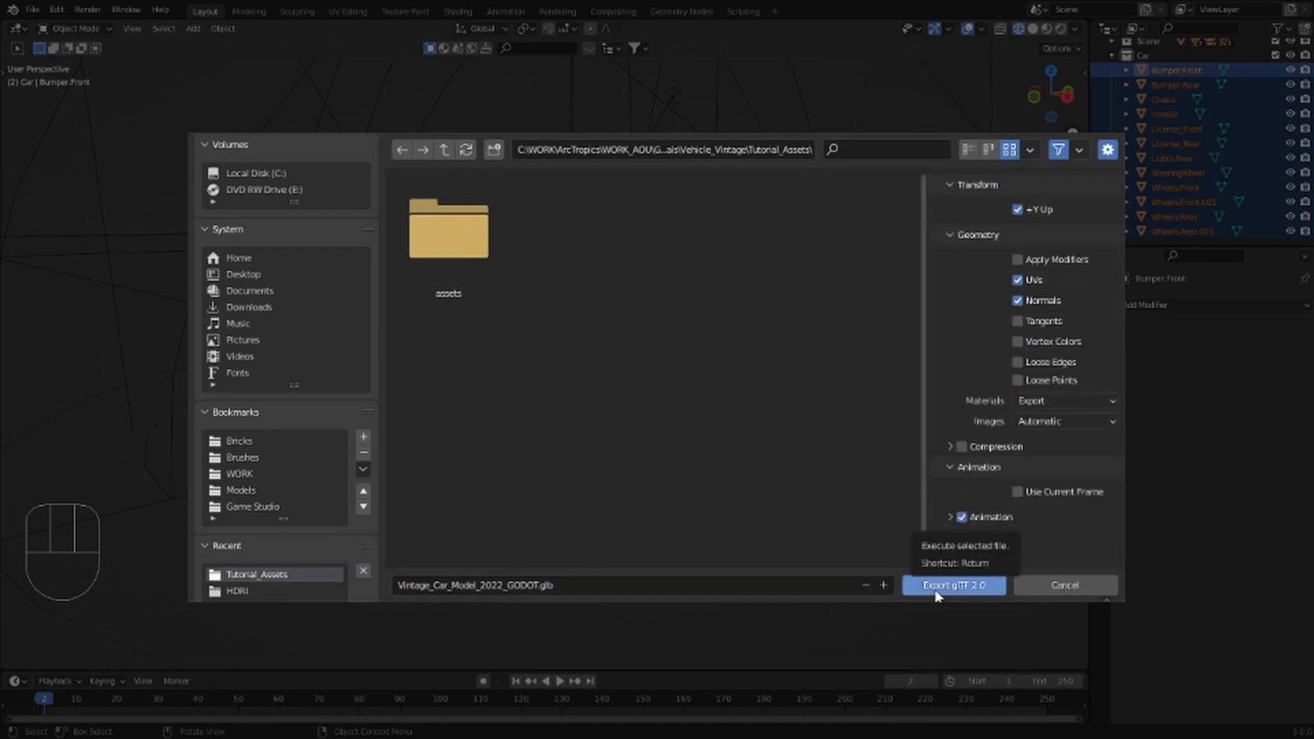
left_click(936, 588)
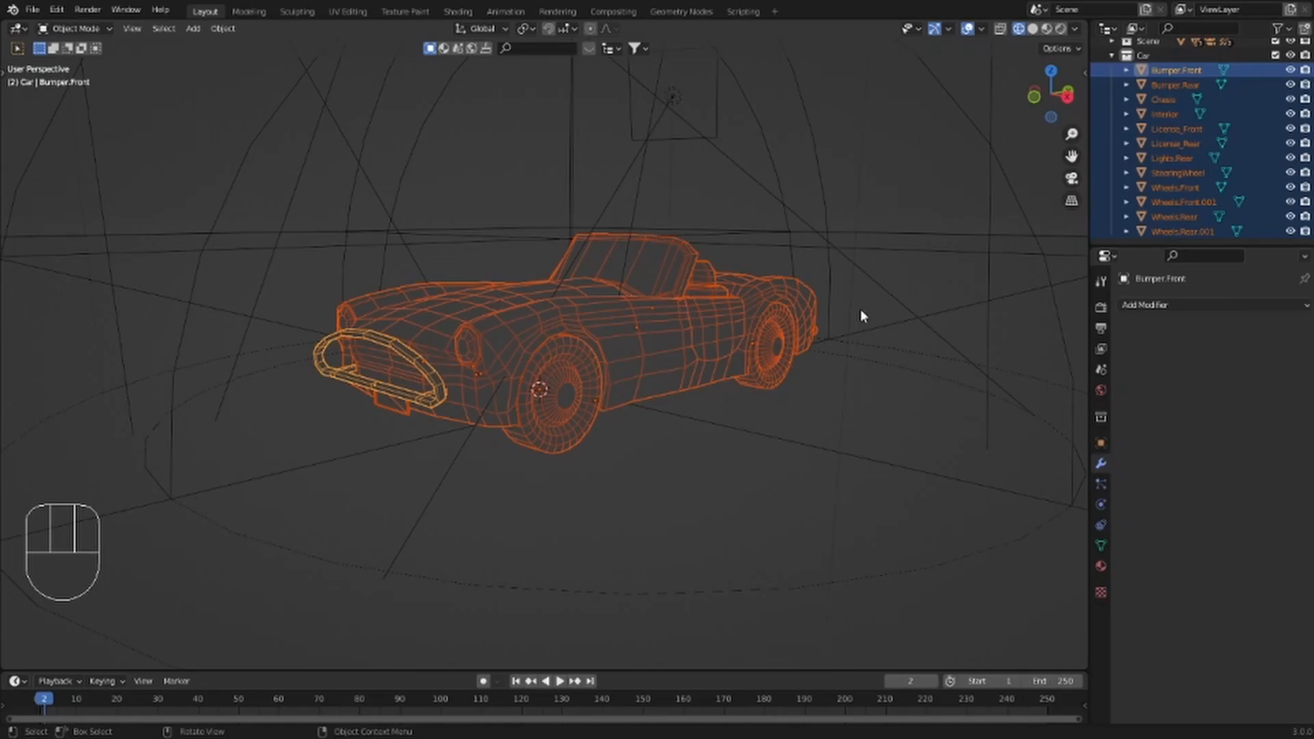
Review the car in other viewport shading modes and save the Blender file.
key("z")
left_click(949, 313)
middle_click_drag(947, 313, 869, 321)
key("z")
left_click(880, 244)
middle_click_drag(880, 244, 719, 286)
key("ctrl")
key("ctrl+s")
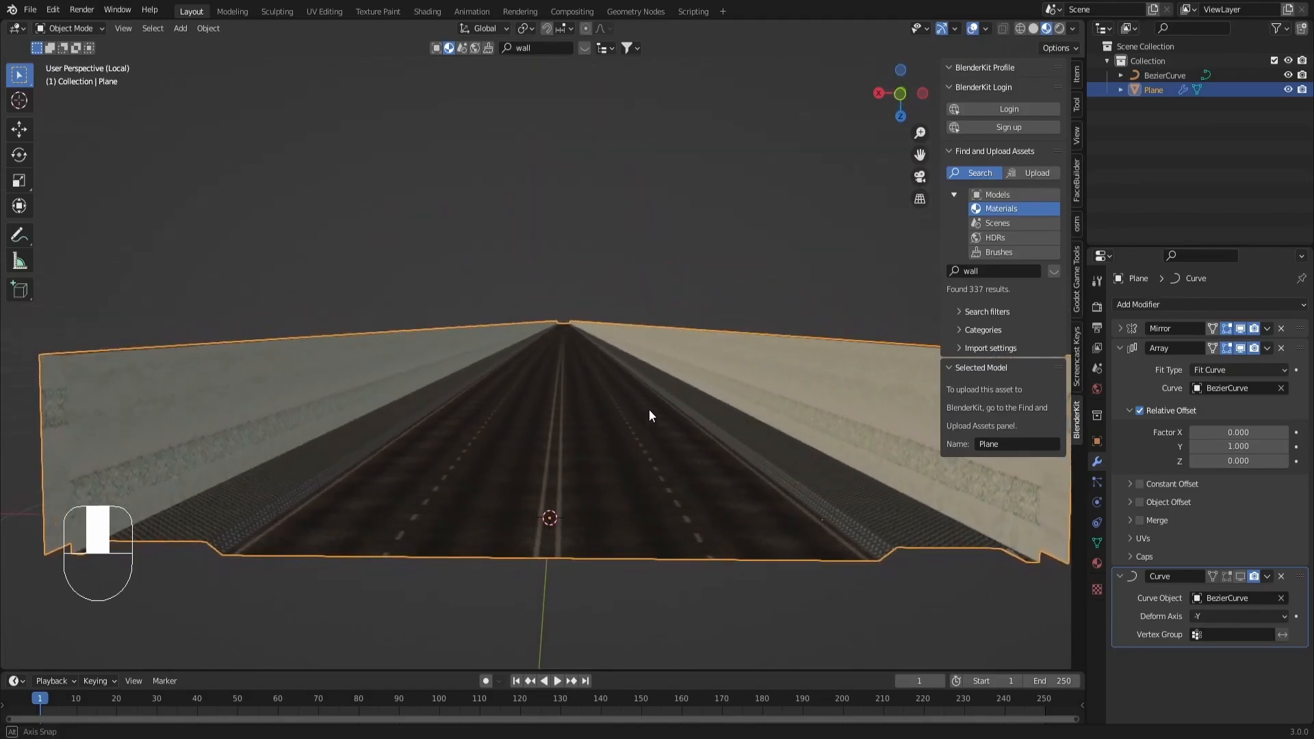
mouse_move(648, 409)
middle_mouse_down()
mouse_move(624, 437)
mouse_move(635, 446)
mouse_move(654, 430)
mouse_move(650, 418)
mouse_move(624, 426)
mouse_move(640, 424)
middle_mouse_up()
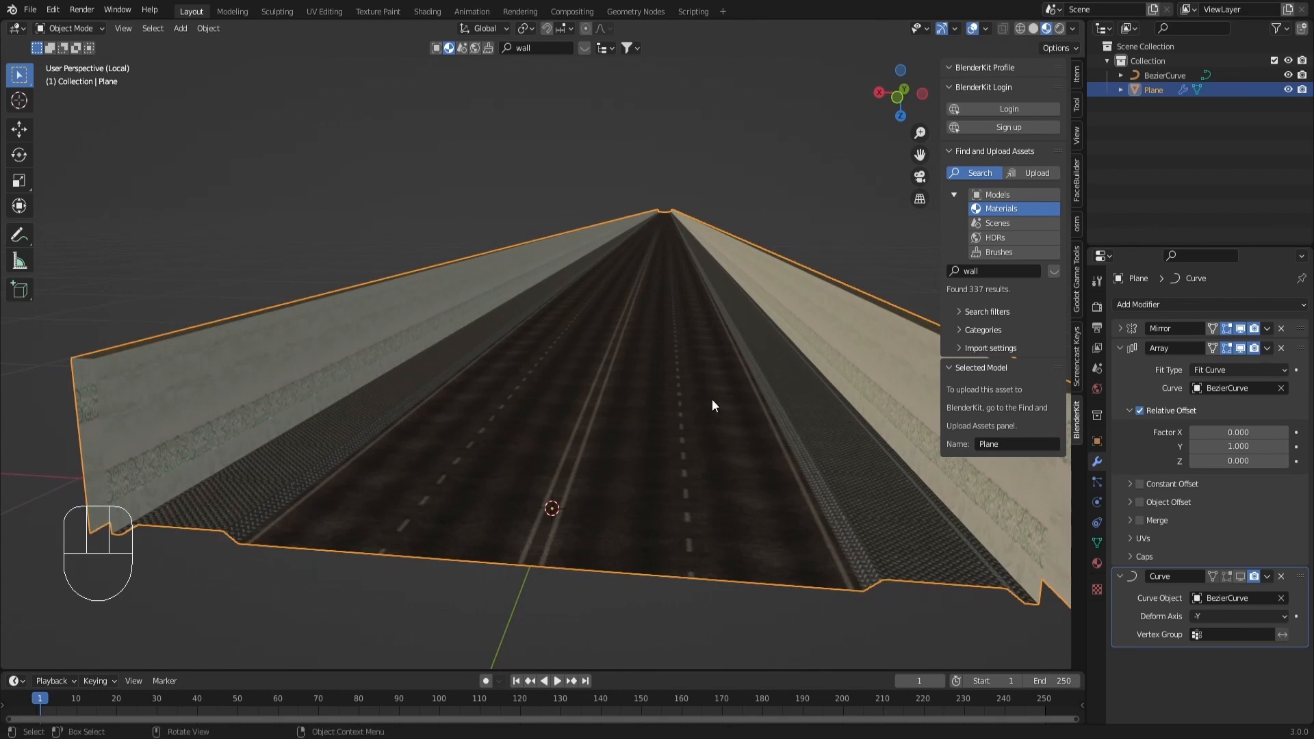
Toggle the viewport display of the Curve modifier on the road plane.
left_click(1241, 576)
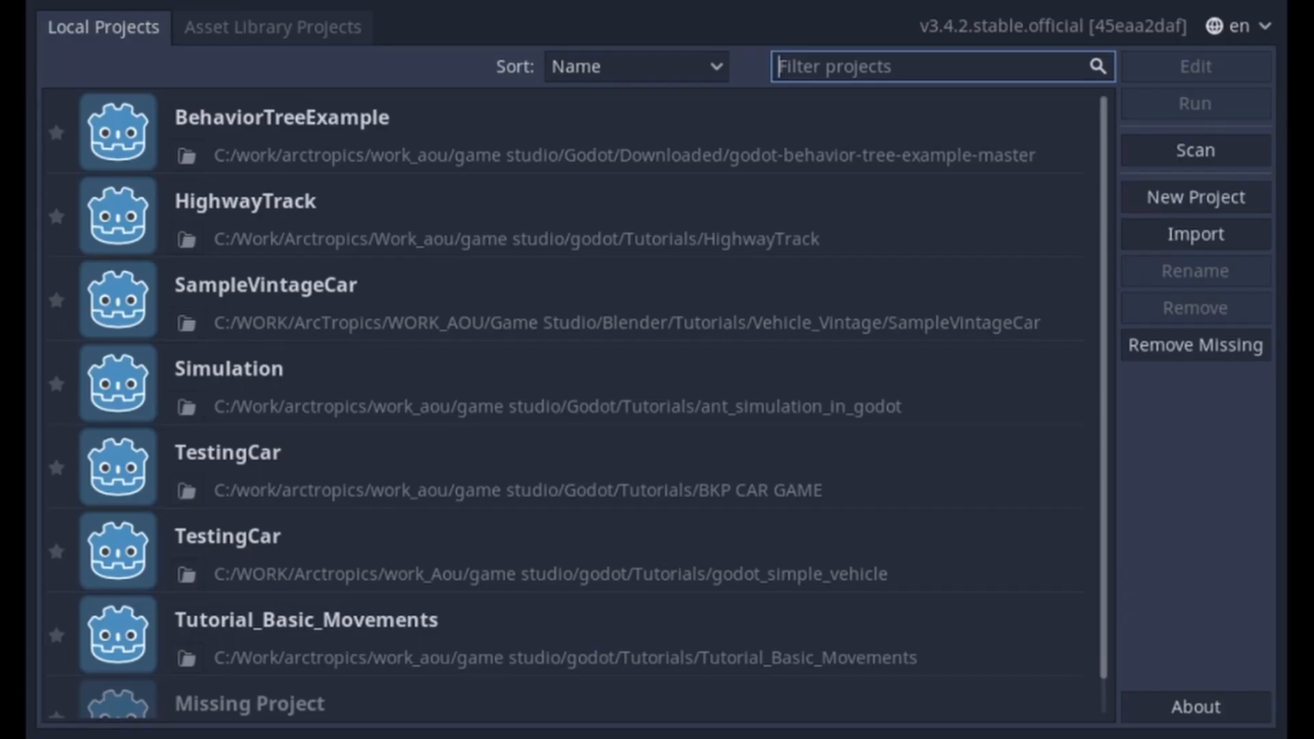
In Godot, create and open a new project named Sample Car Game in its own folder on the Desktop.
left_click(1226, 196)
left_click_drag(709, 274, 491, 274)
type("Desktop")
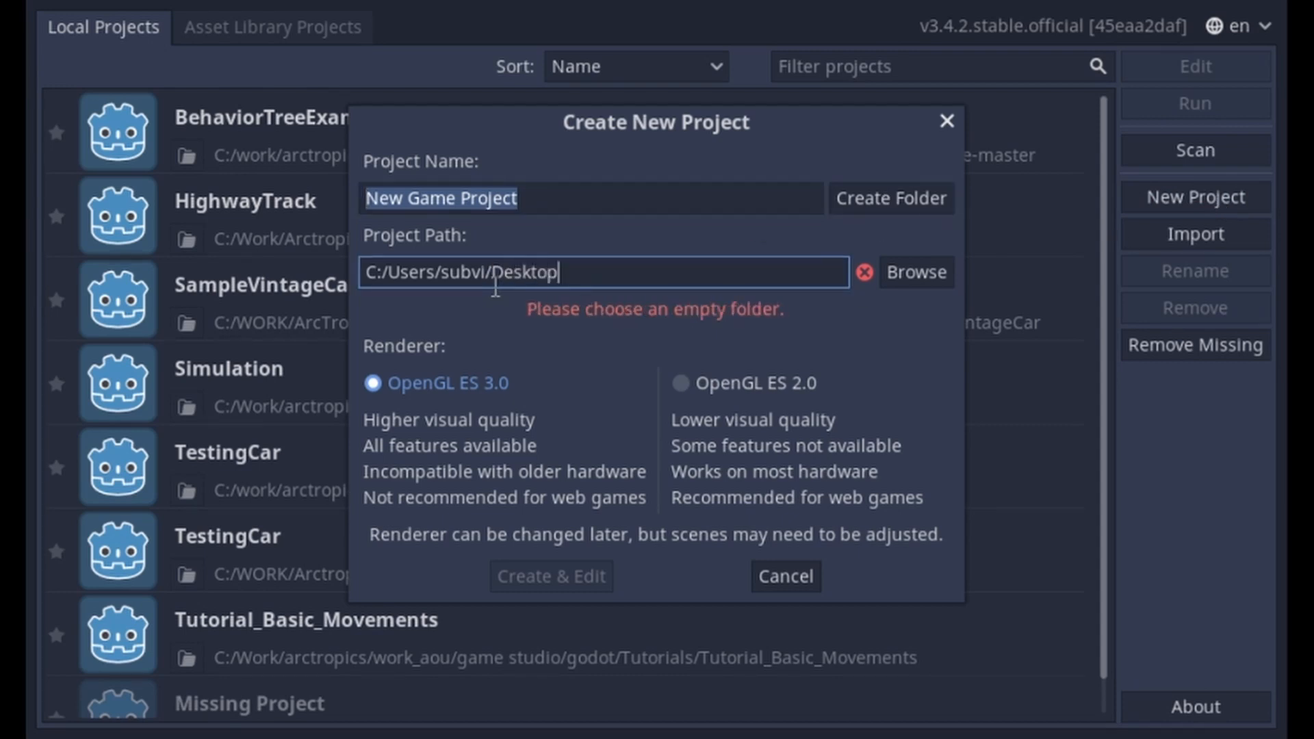
left_click(587, 196)
double_click(369, 197)
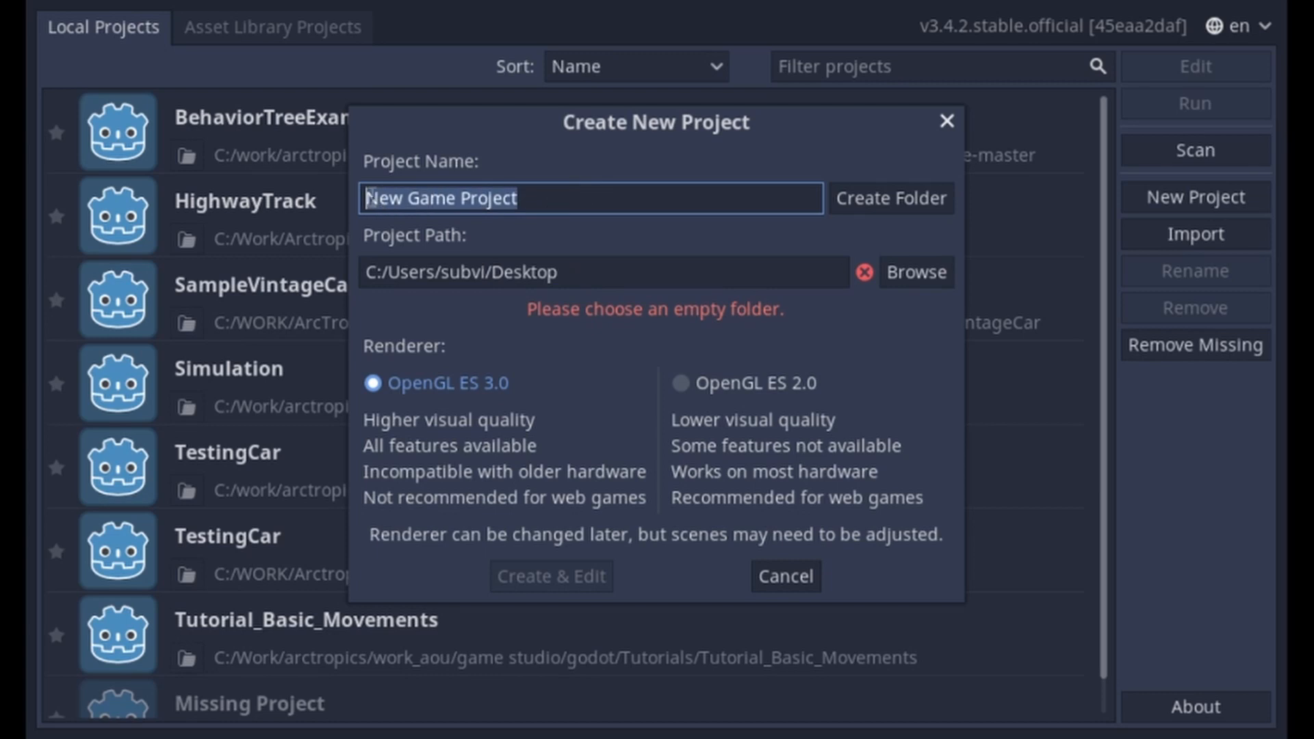
type("Sample ")
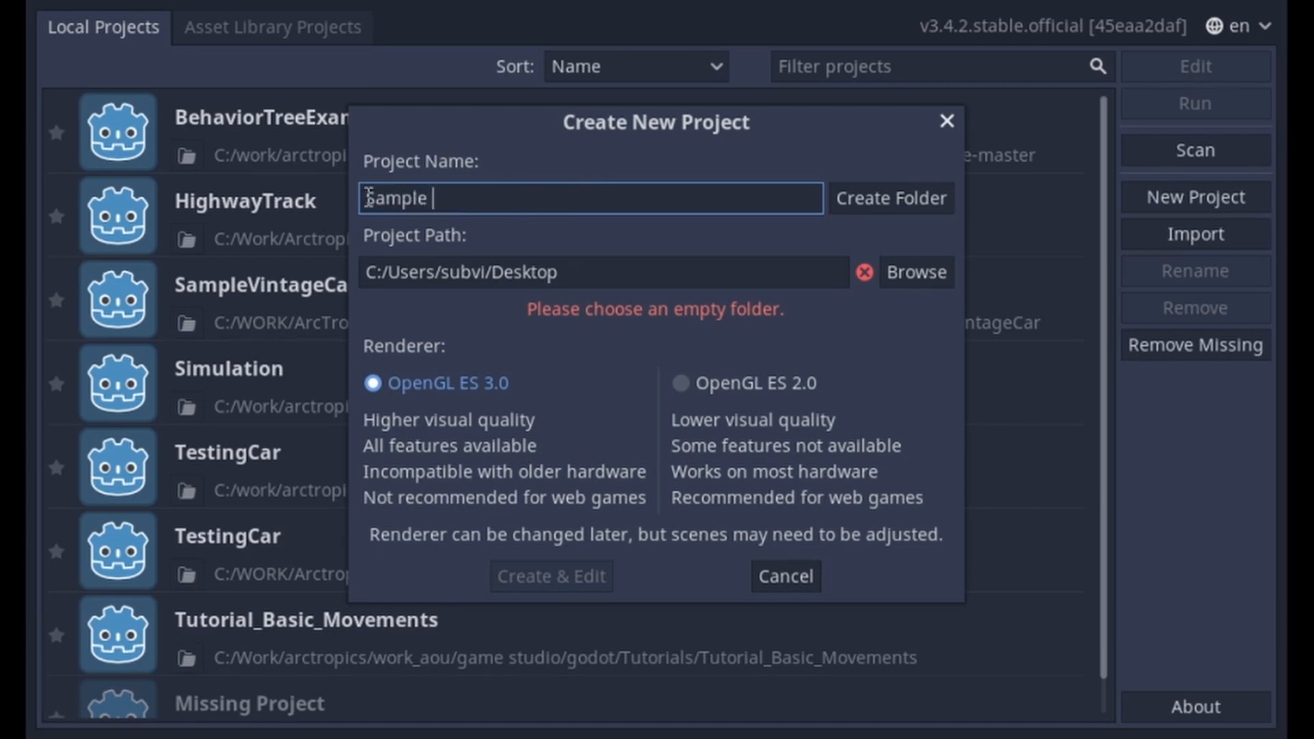
type("Car Game")
left_click(868, 199)
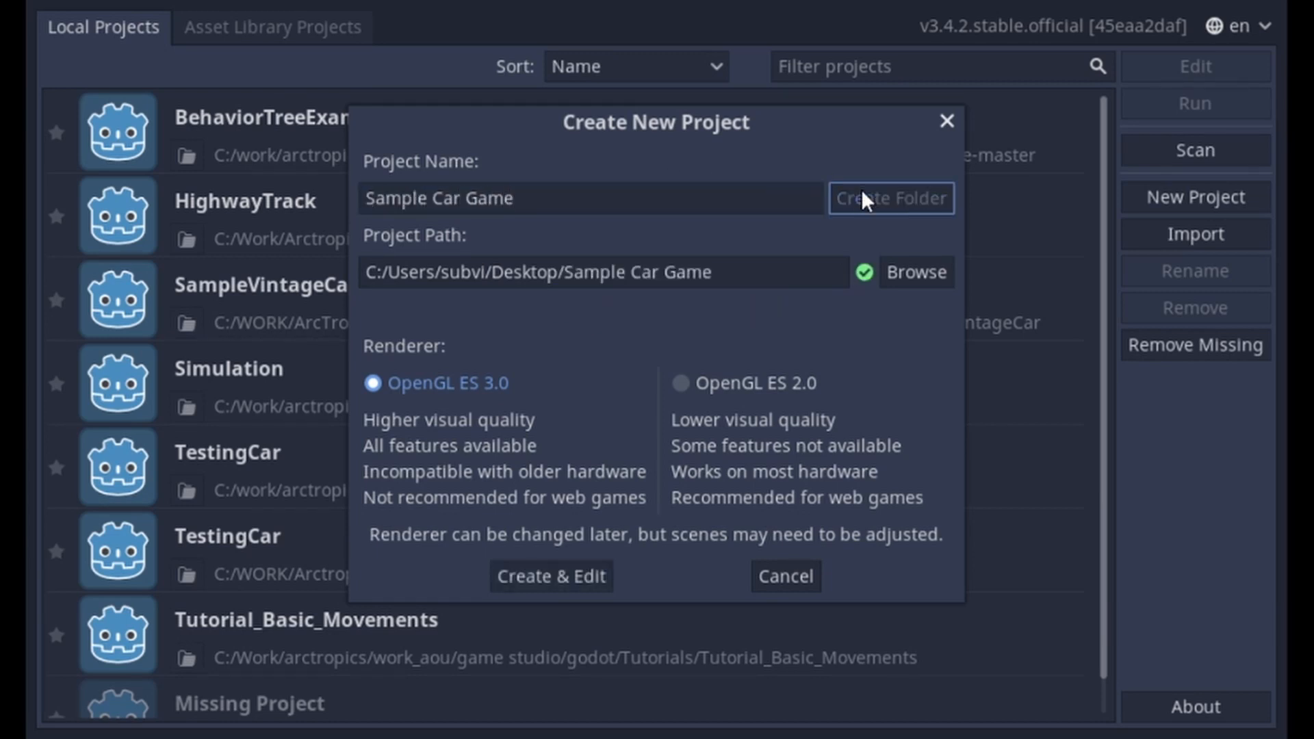
left_click(546, 572)
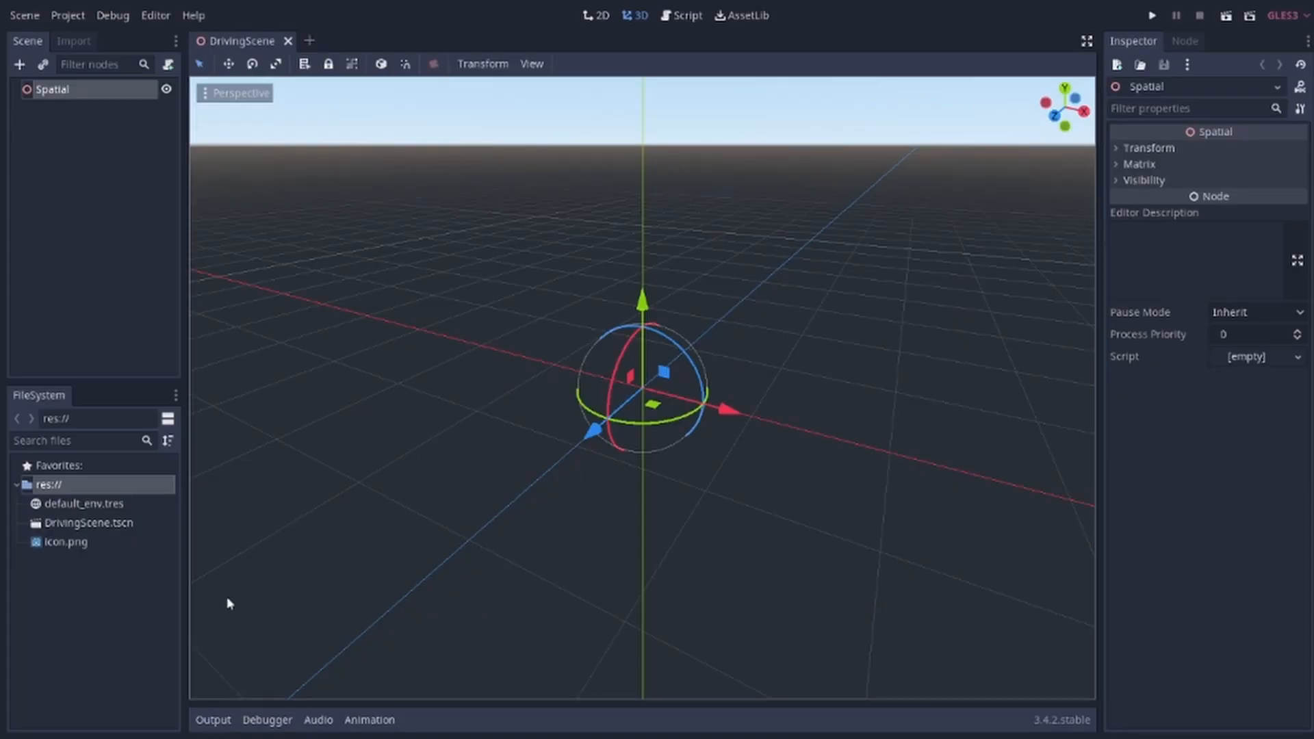
Create a folder named Vehicle in the project's res:// directory and select it.
right_click(63, 484)
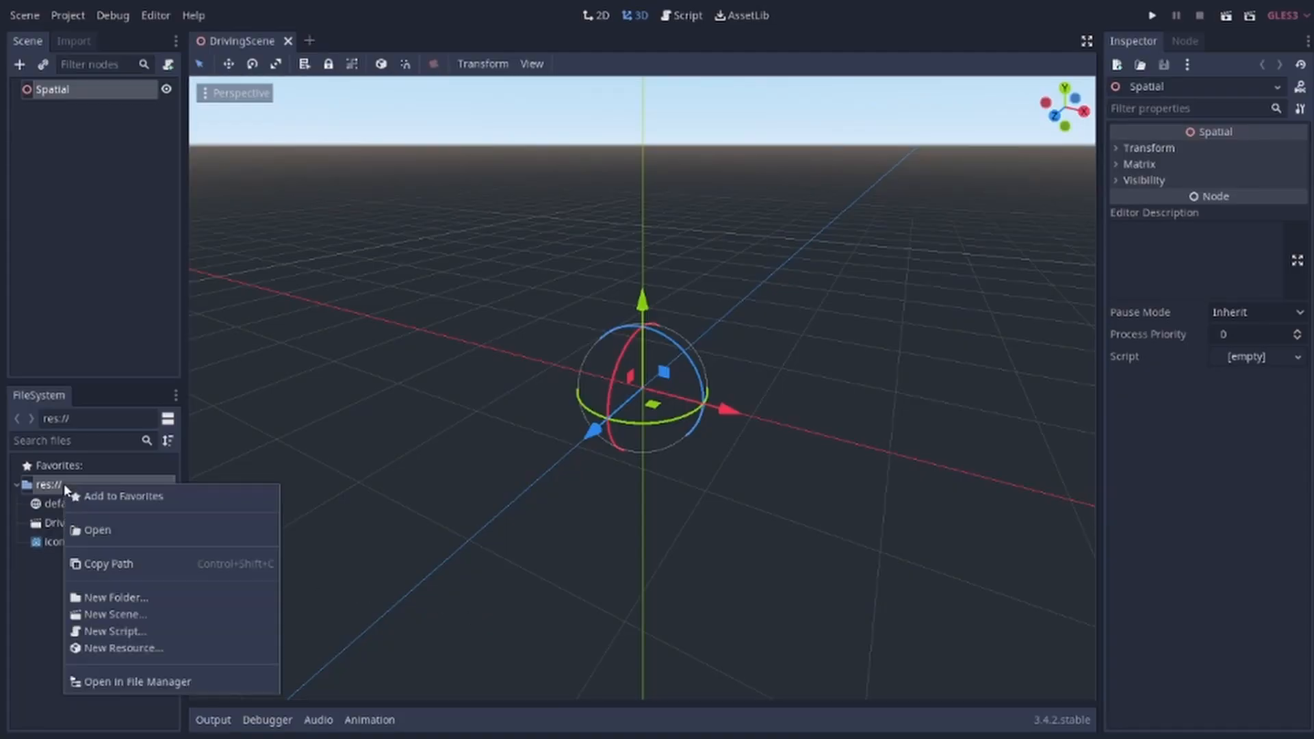
left_click(124, 596)
type("Vehicle")
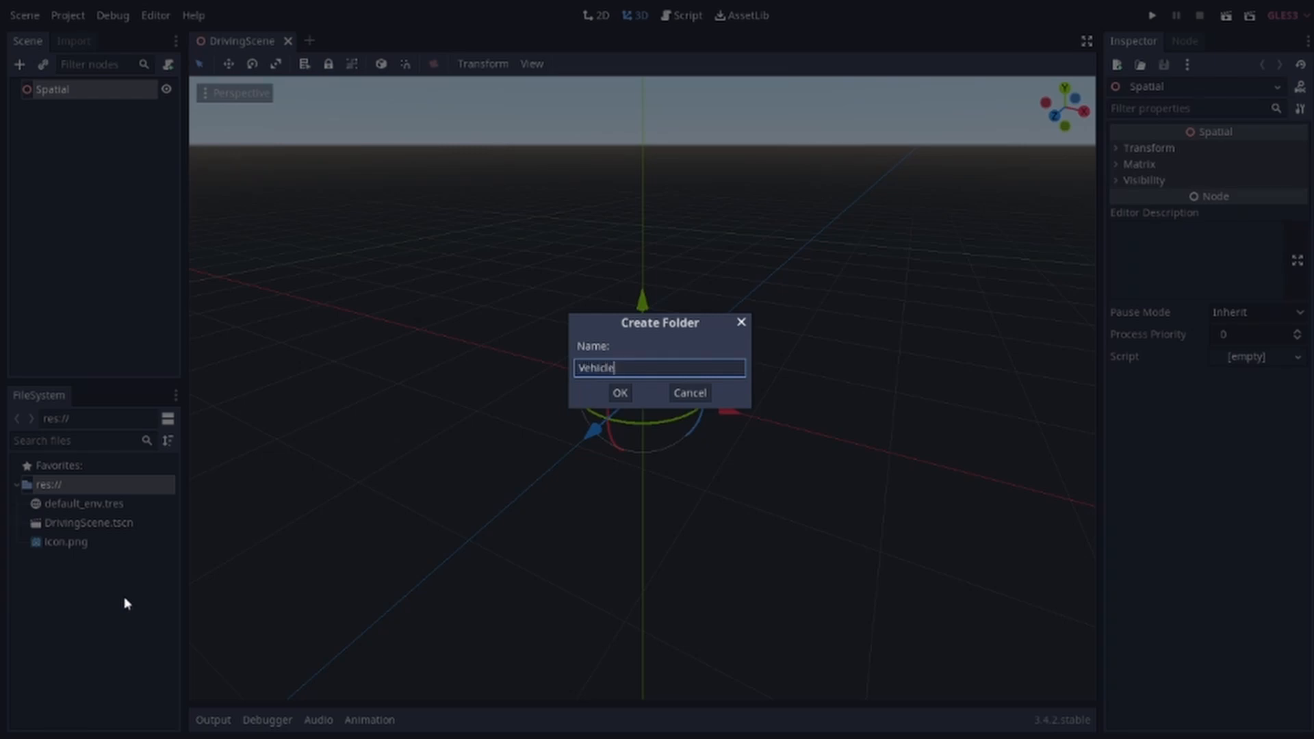
key("Return")
left_click(77, 504)
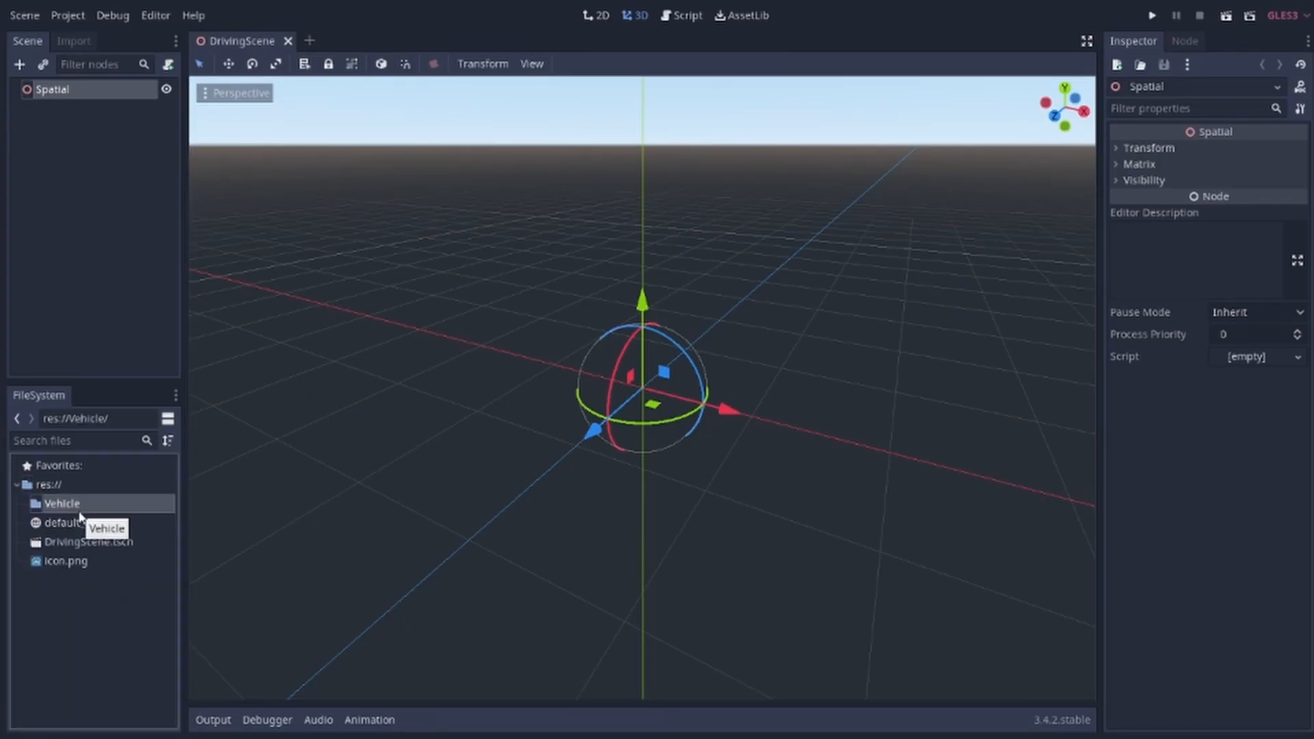
Expand the Vehicle folder and open Vintage_Car_Model_2022_GODOT.glb as a new inherited scene.
key("alt+Tab")
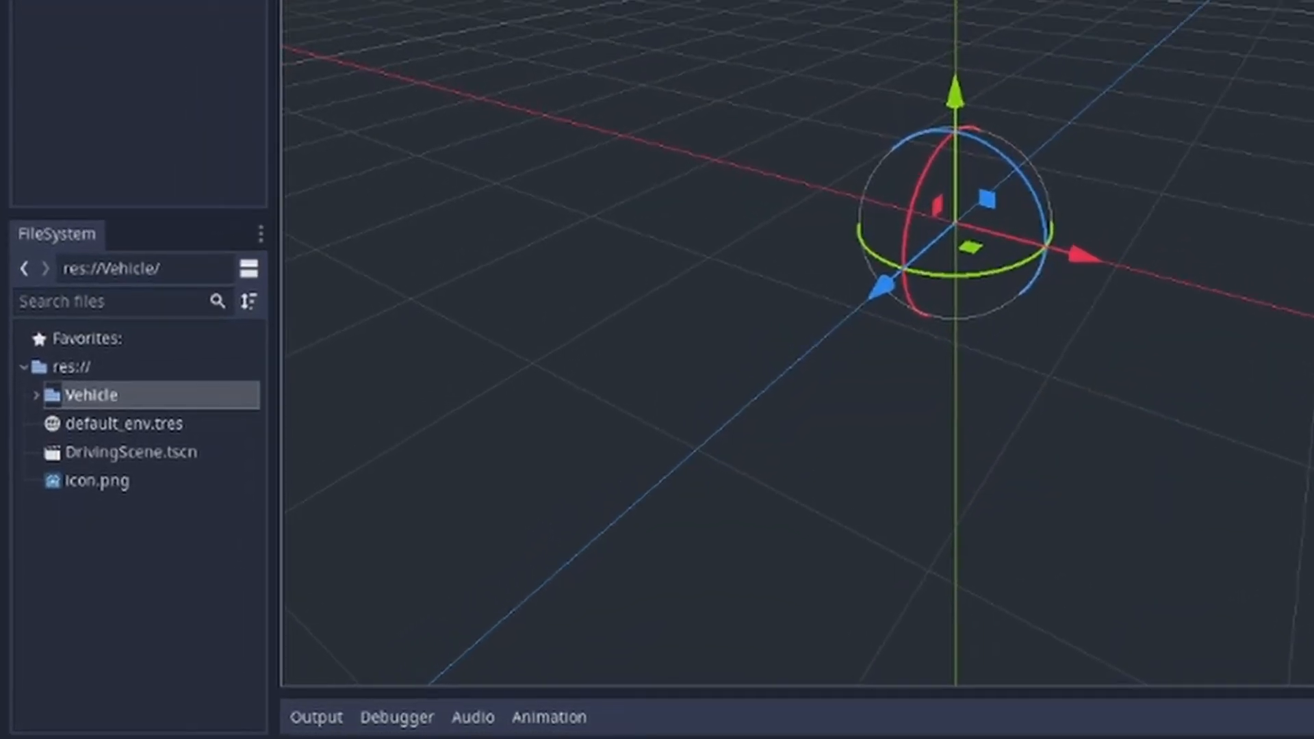
left_click(38, 375)
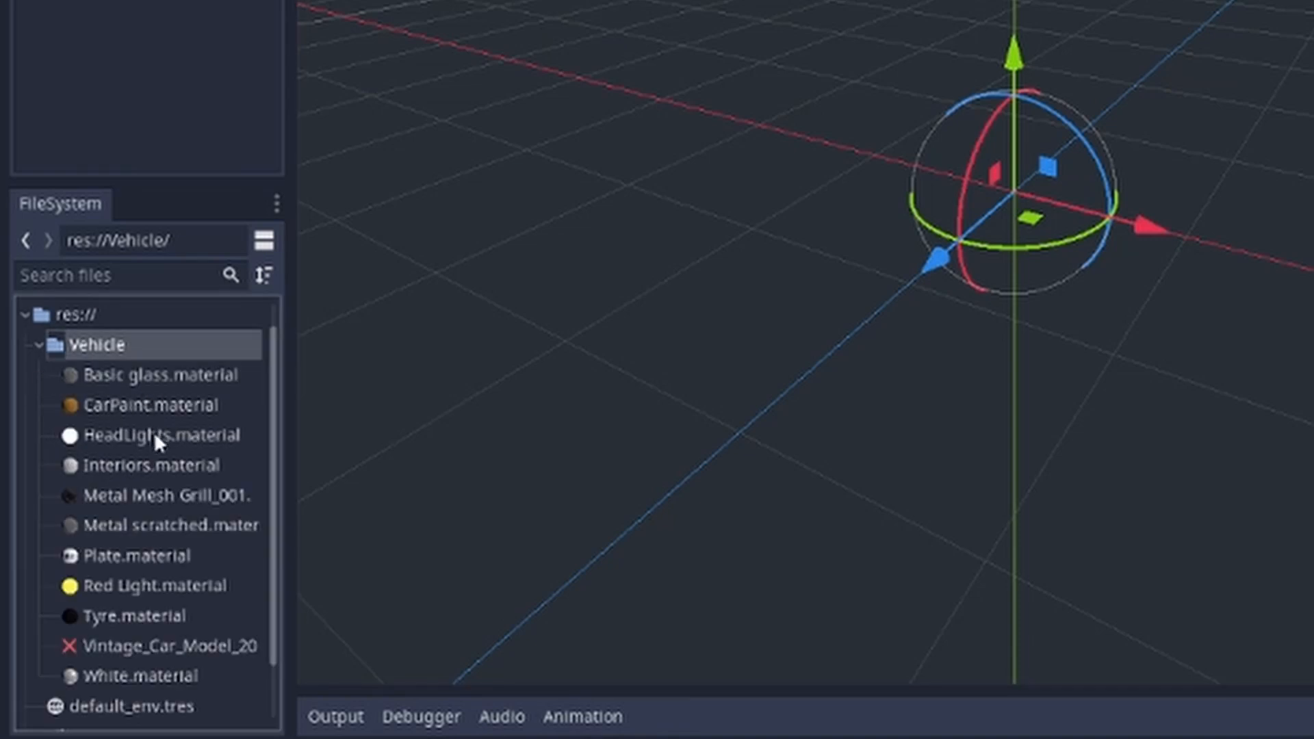
scroll(171, 506, "down", 2)
left_click(178, 578)
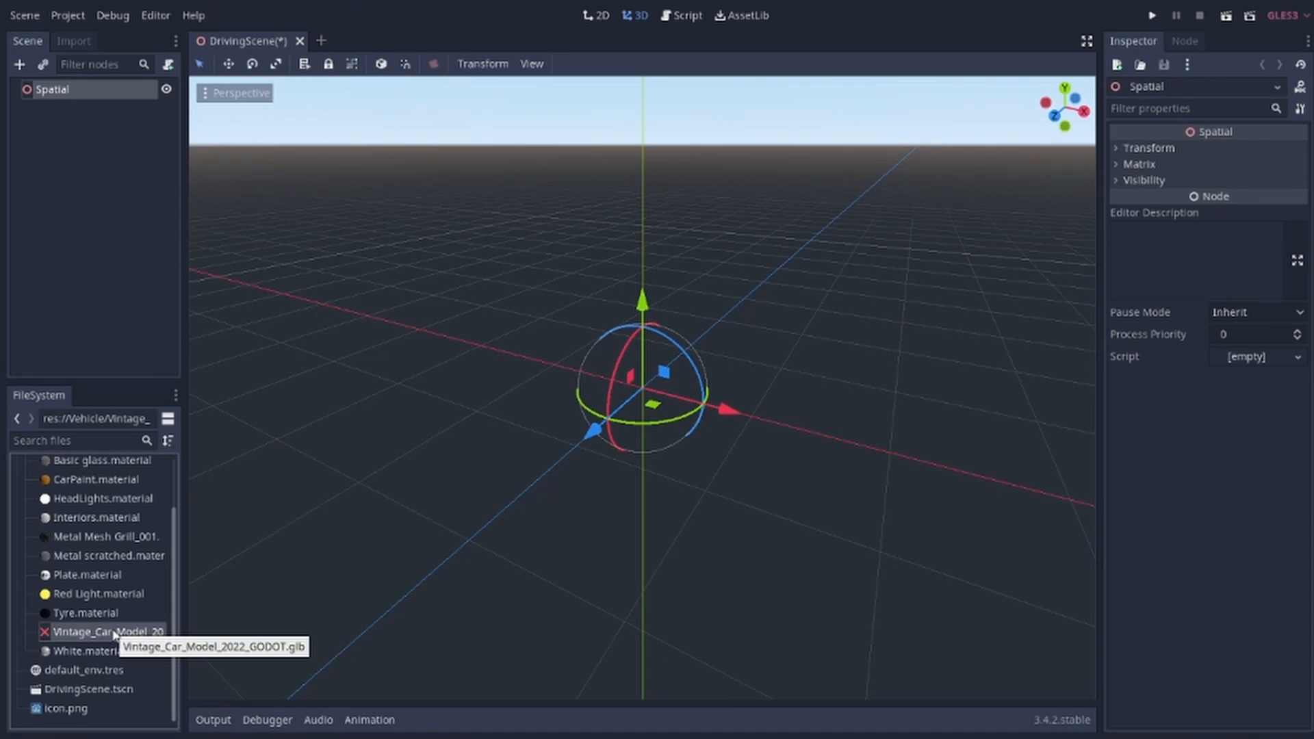
double_click(114, 633)
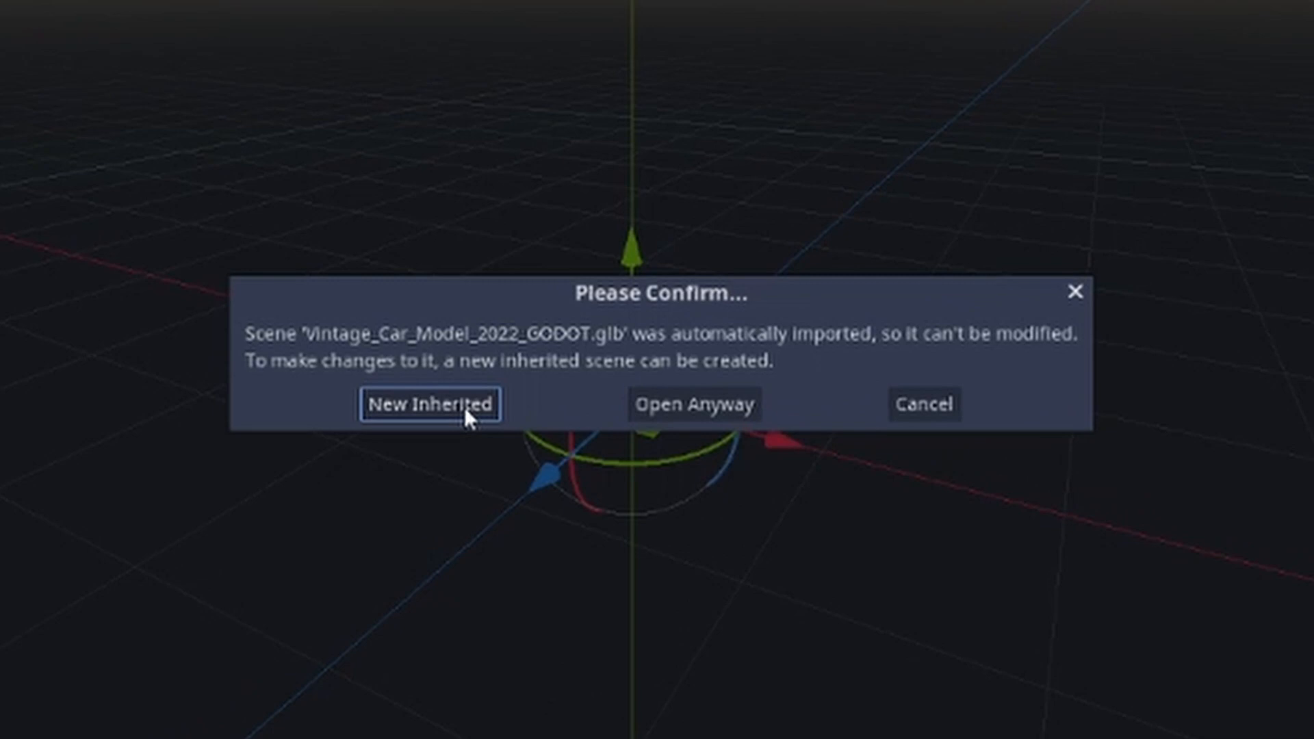
left_click(464, 406)
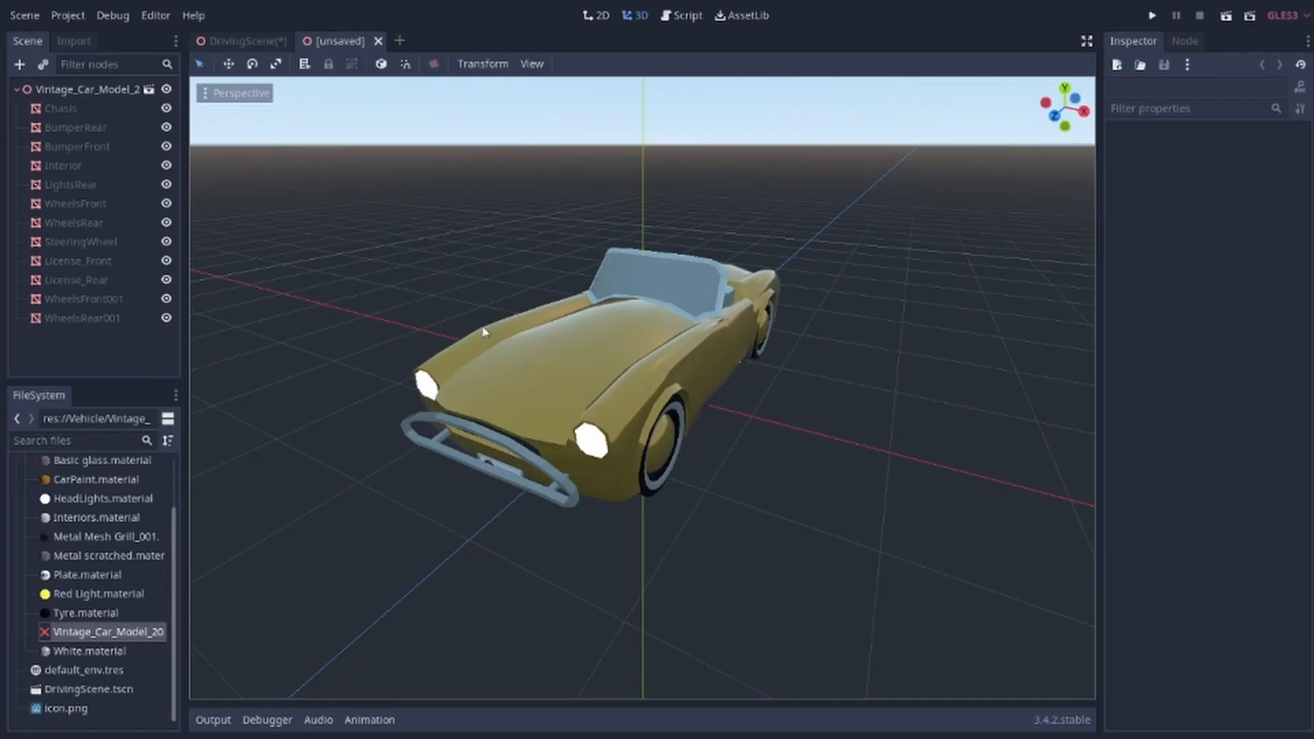
Change the type of the imported car scene's root node to VehicleBody.
left_click(85, 90)
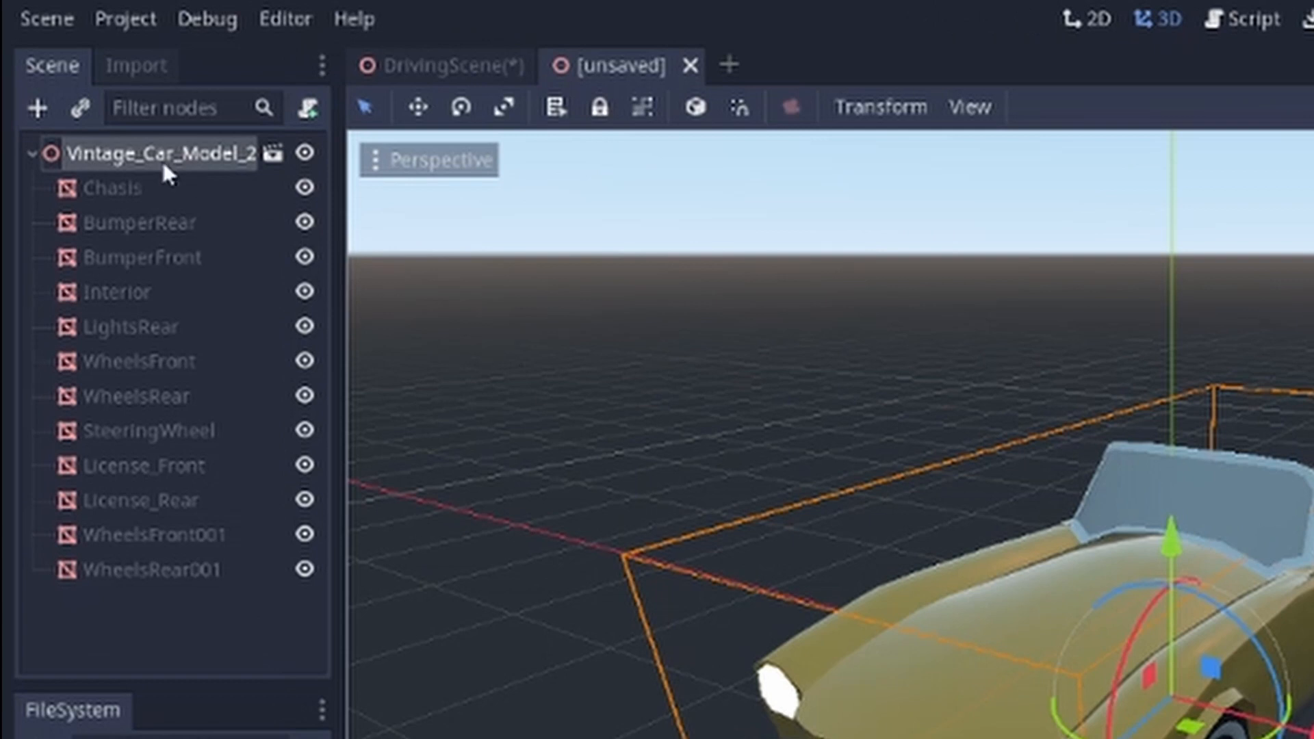
right_click(88, 93)
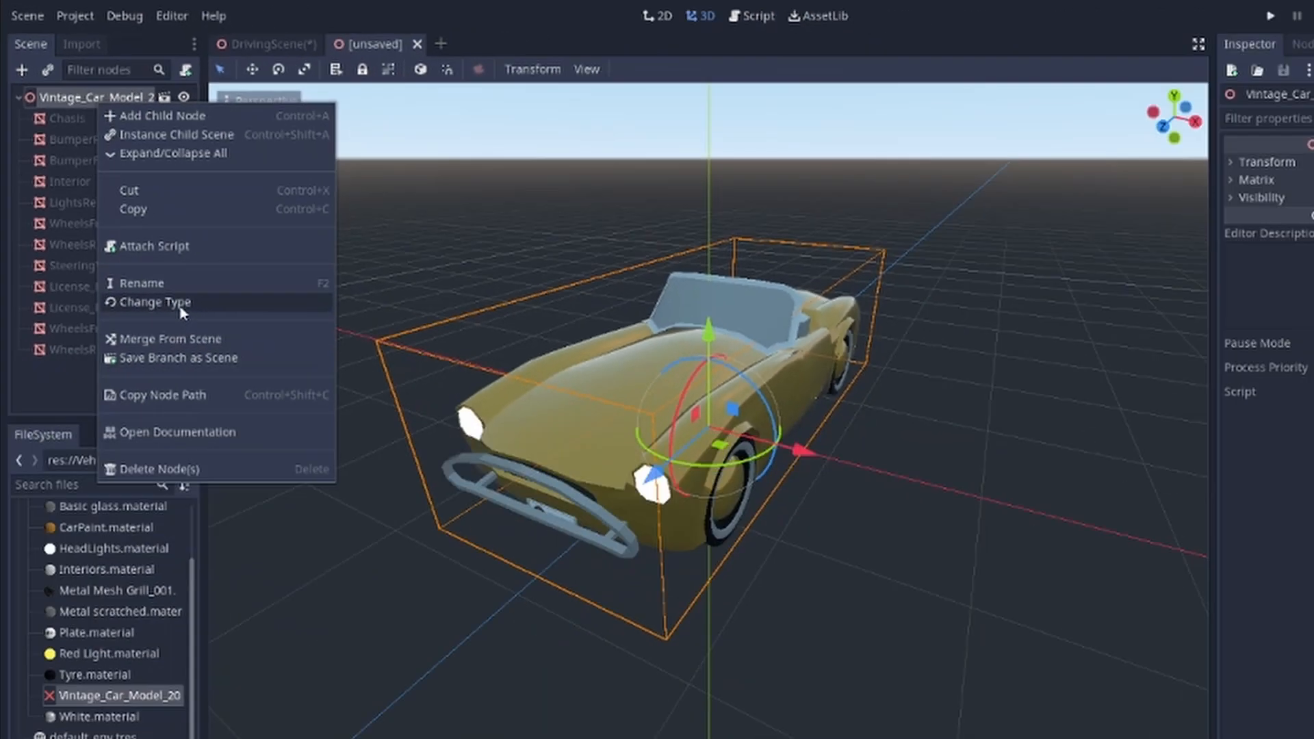
left_click(299, 499)
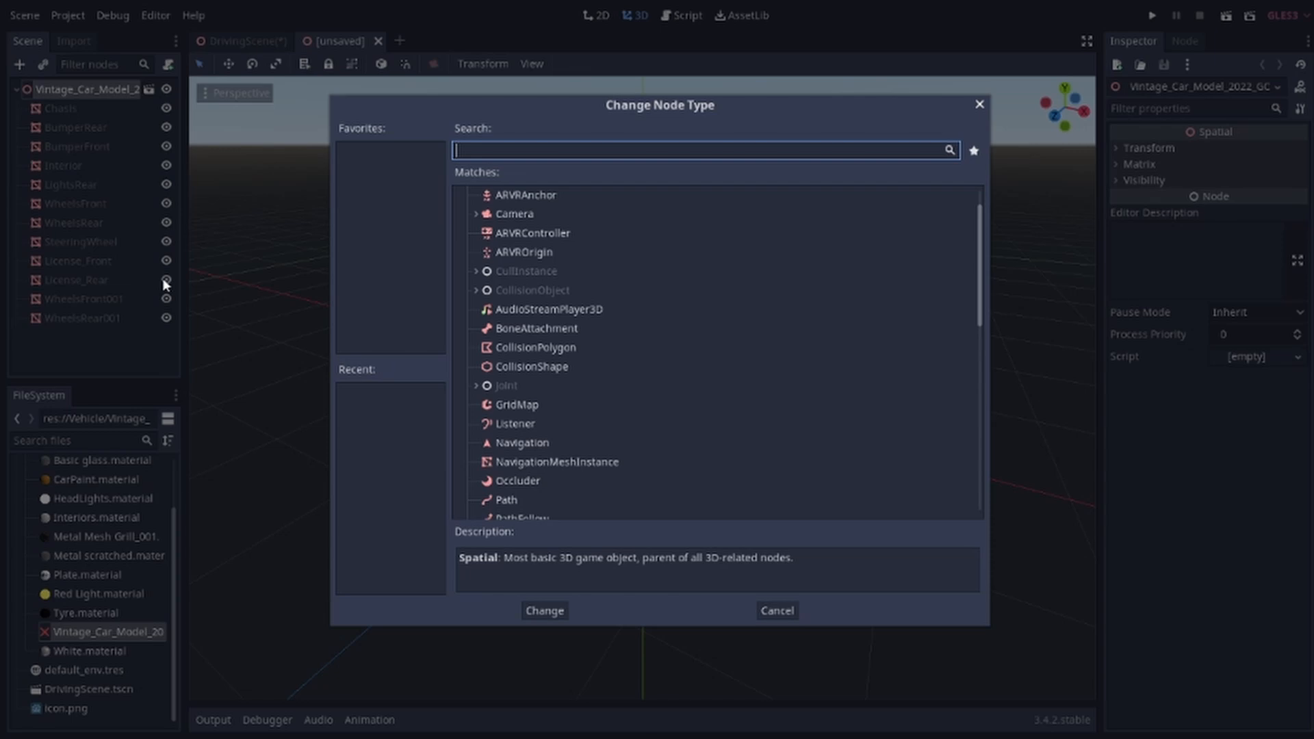
type("vehicl")
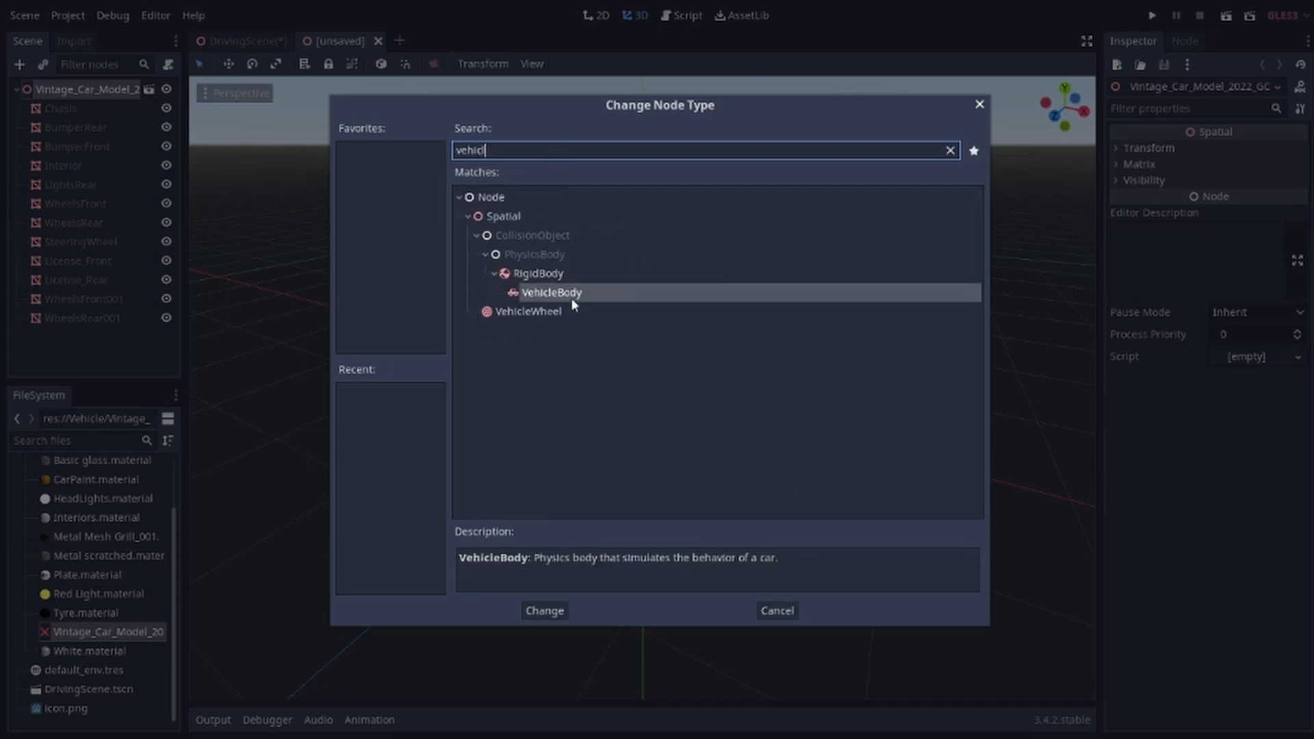
double_click(551, 294)
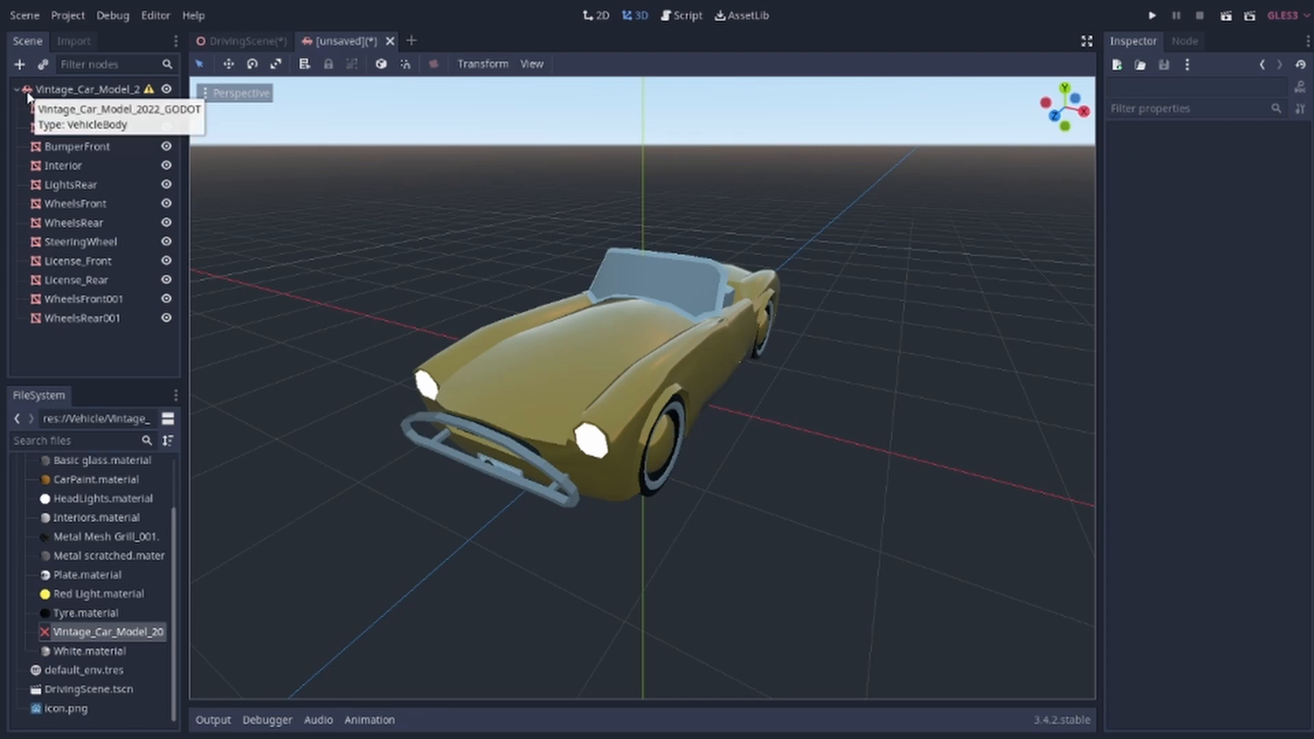
Widen the scene tree and rename the VehicleBody root node to Car.
left_click_drag(184, 153, 220, 154)
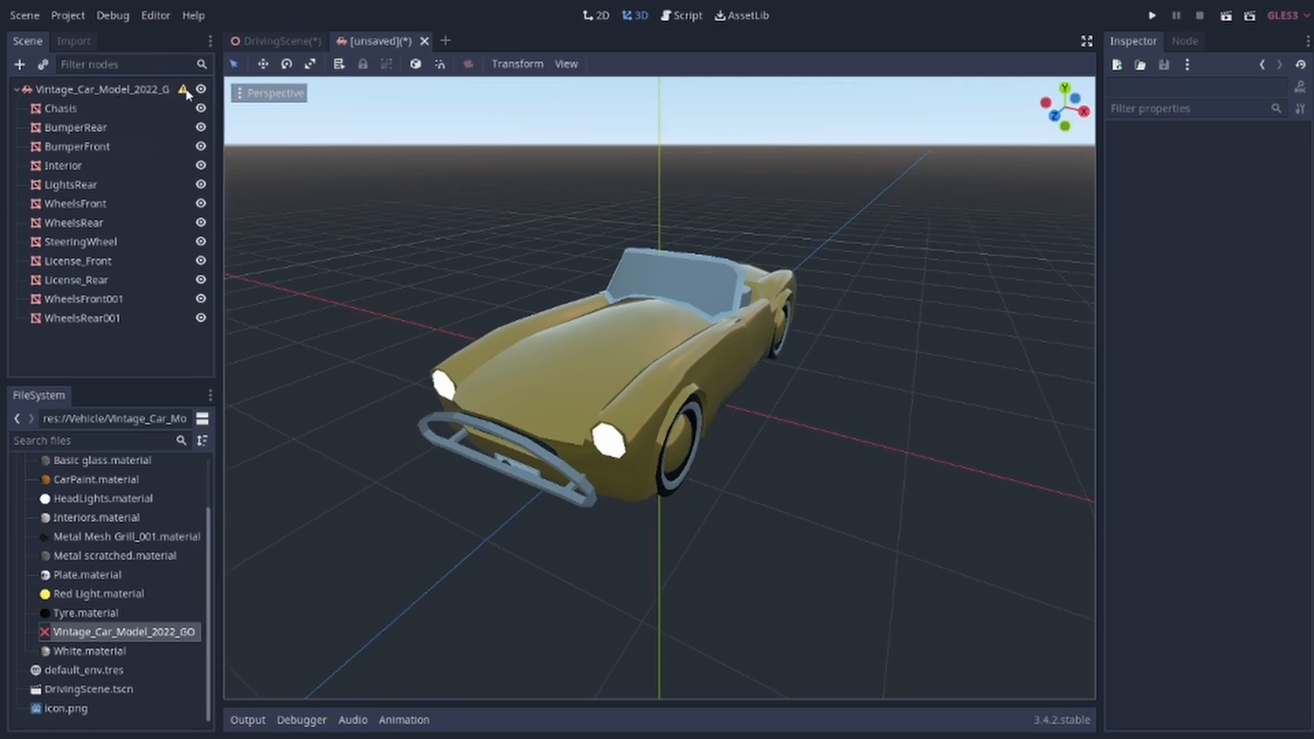
mouse_move(186, 91)
double_click(112, 89)
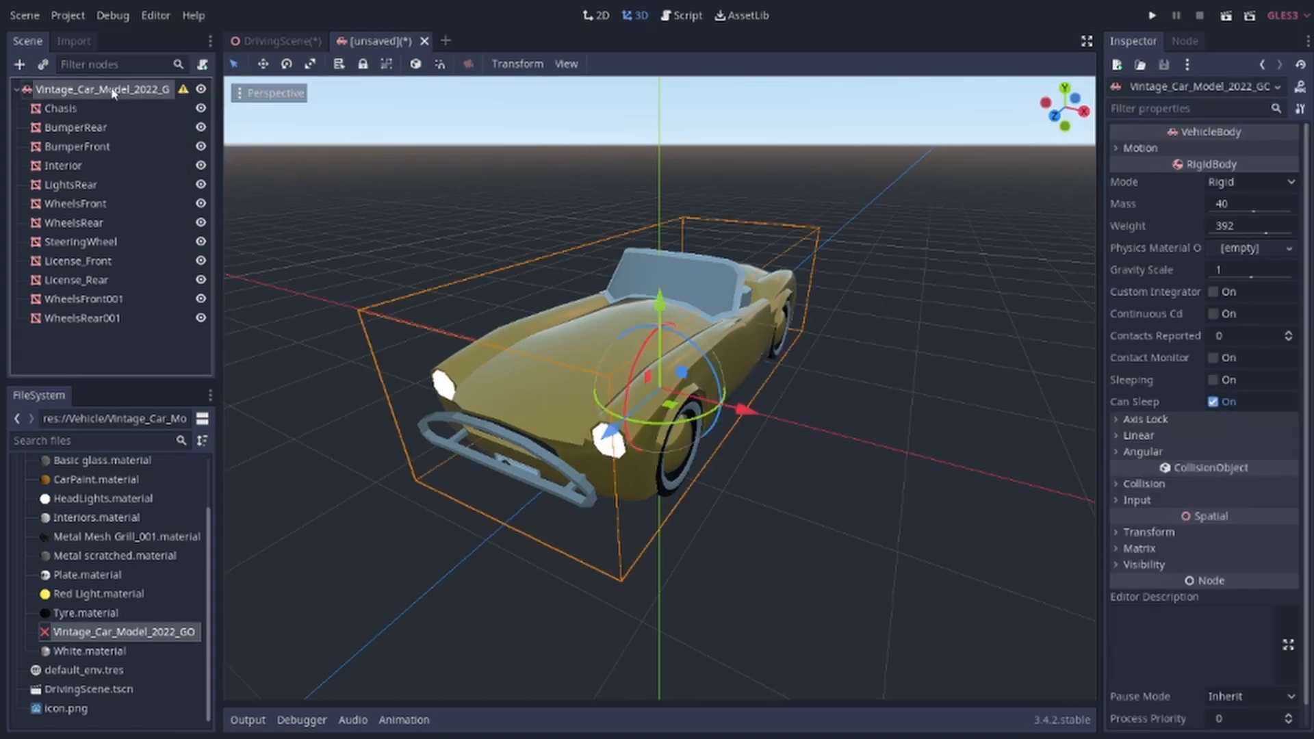
type("Car")
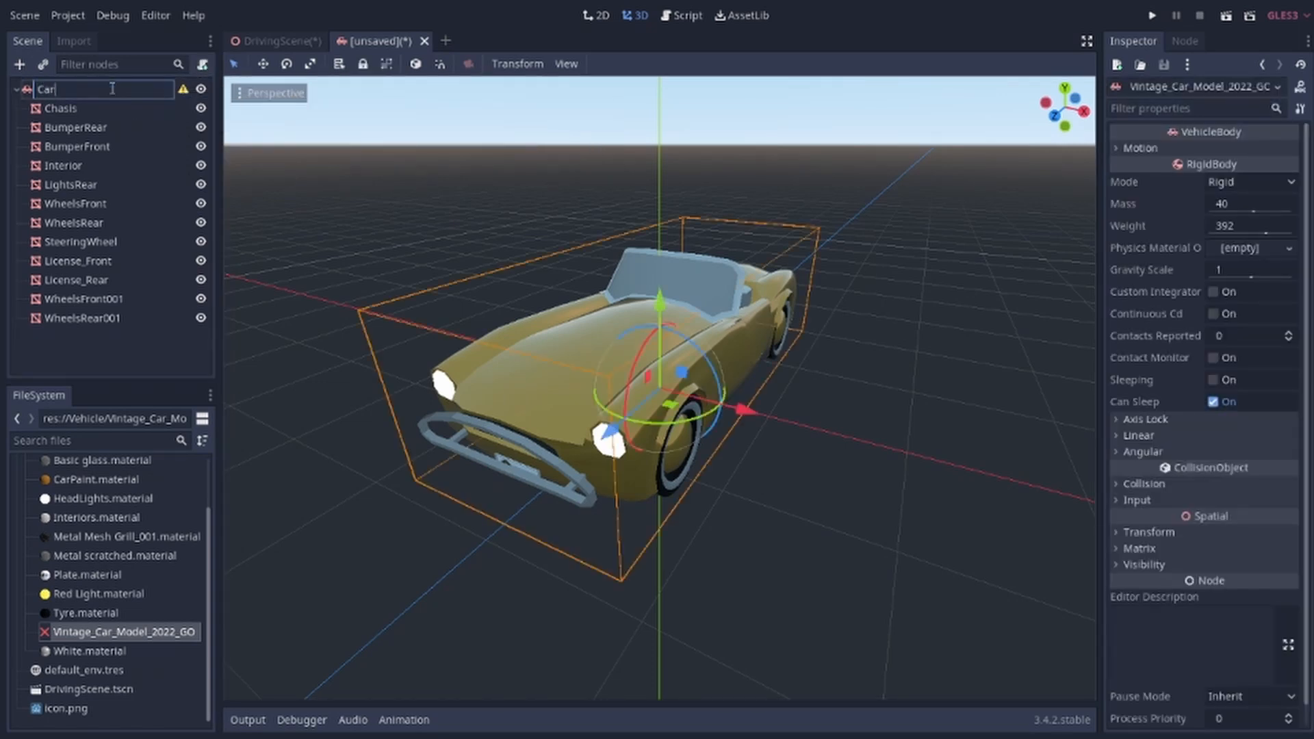
key("Return")
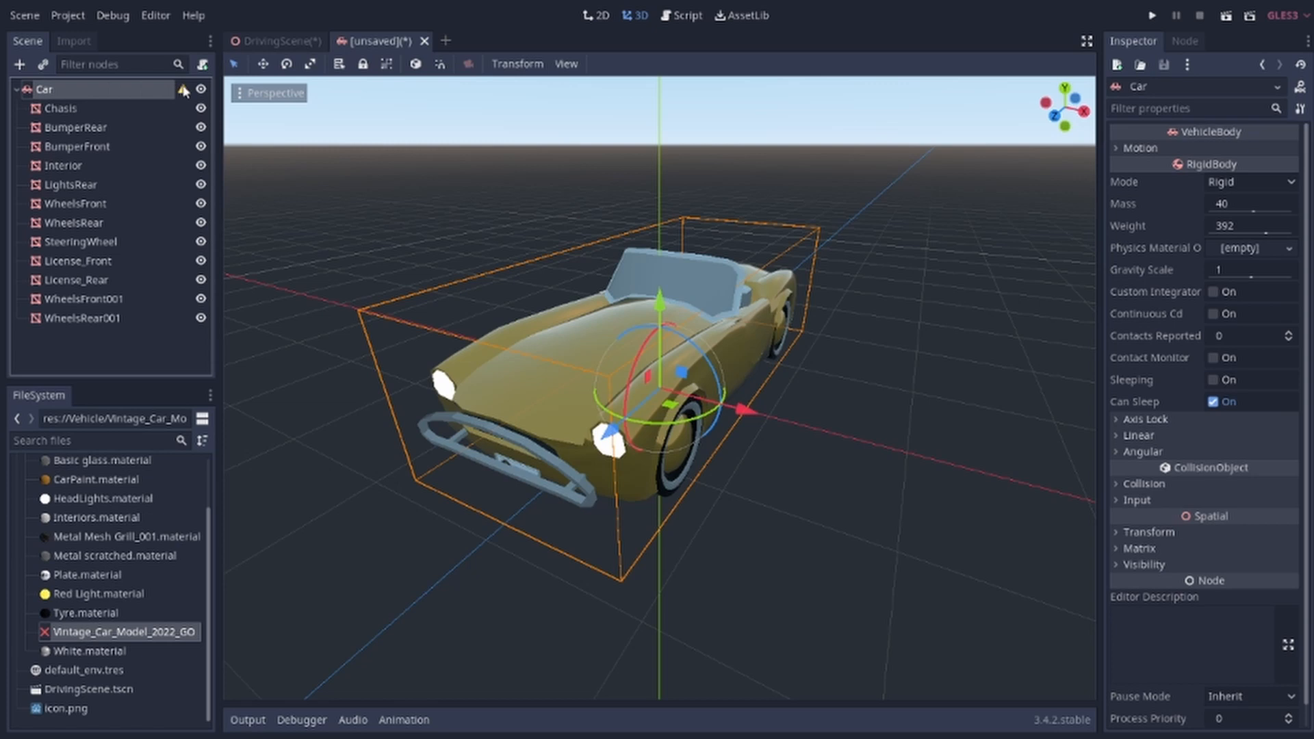
Add a CollisionShape node as the first child of Car and assign it a new BoxShape.
mouse_move(184, 90)
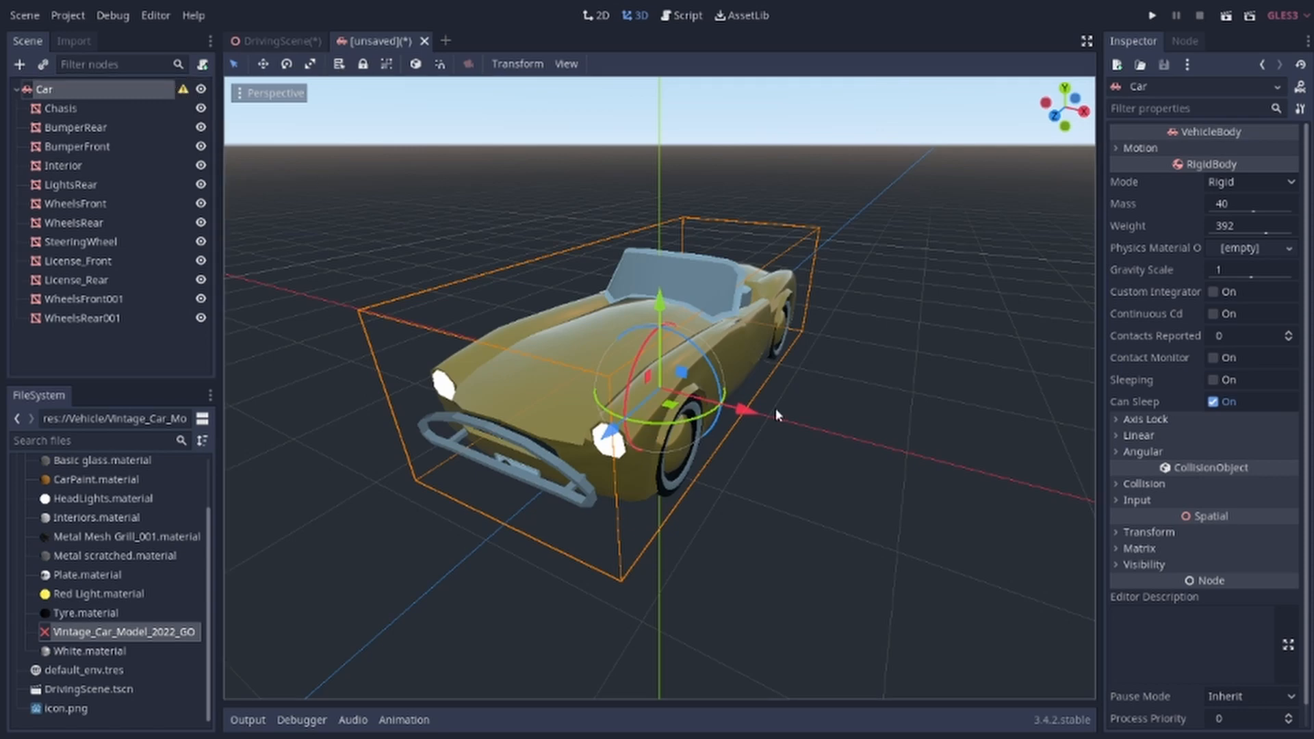
key("ctrl+a")
type("collision")
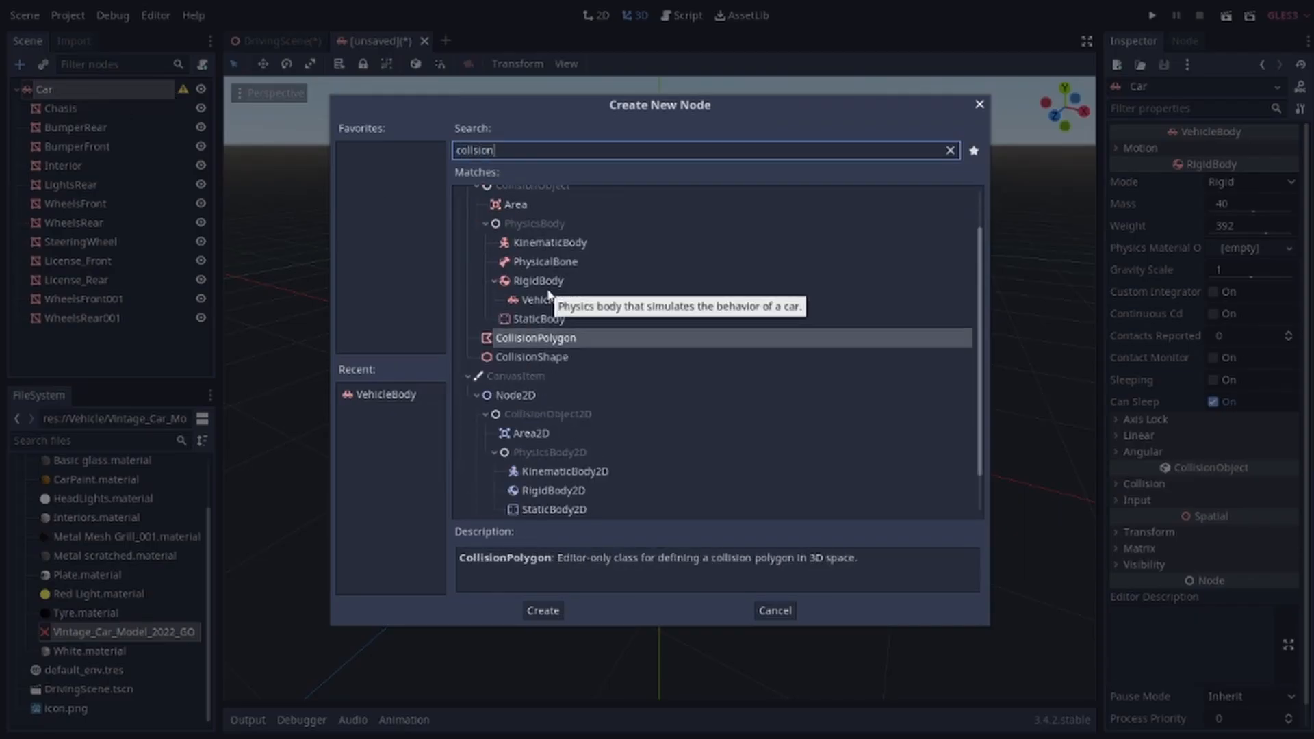
left_click(553, 358)
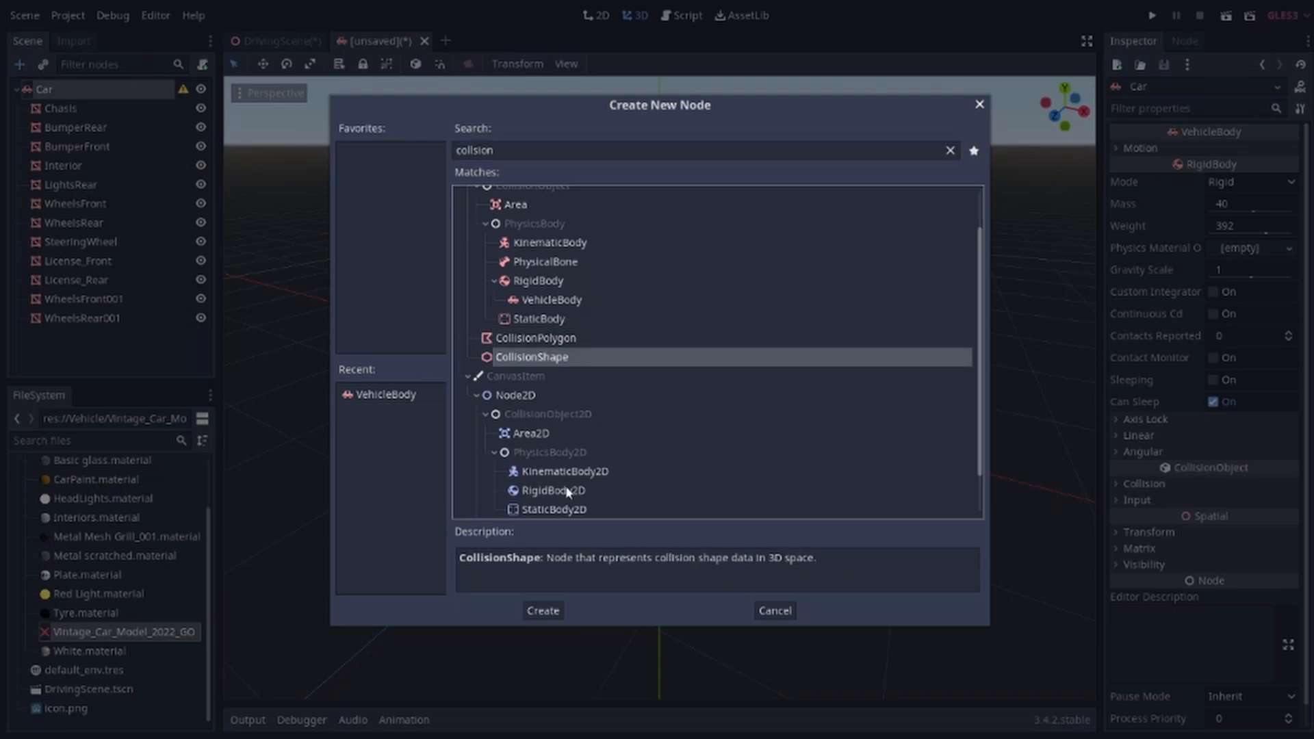
left_click(554, 607)
left_click_drag(82, 336, 64, 110)
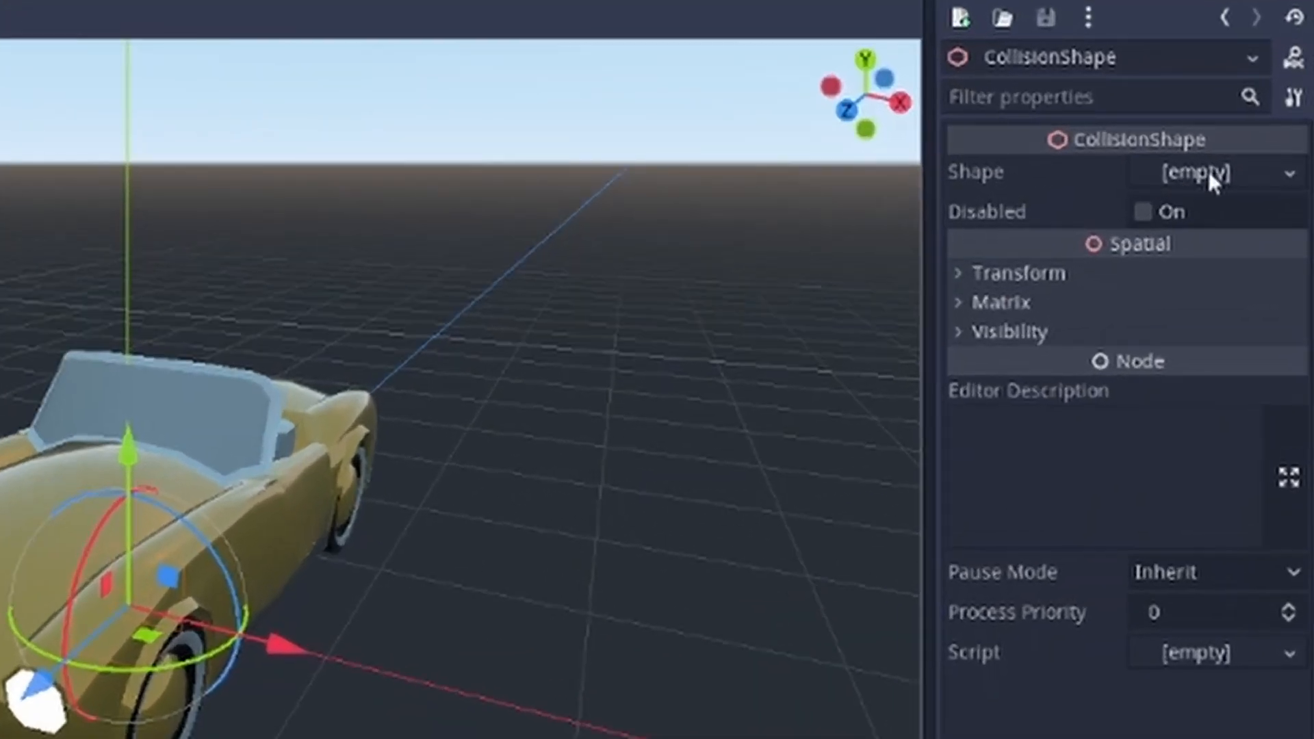
left_click(1257, 151)
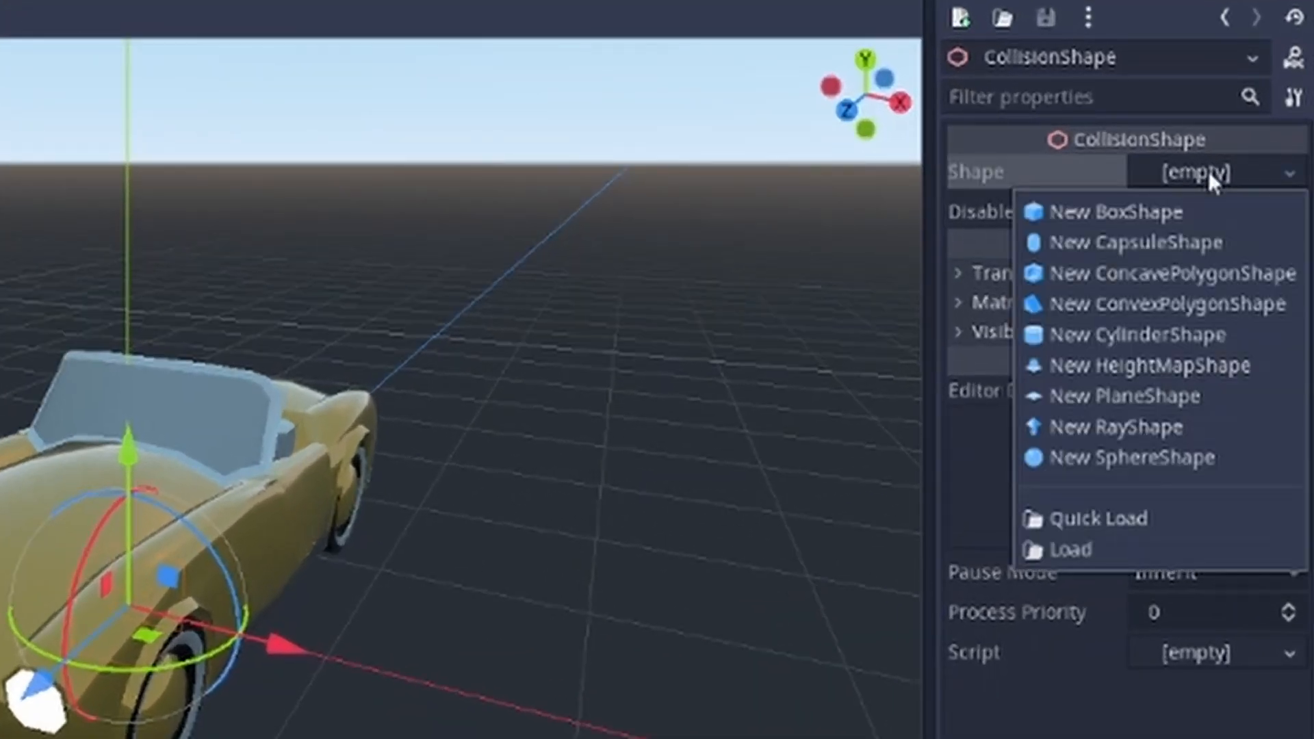
left_click(1192, 208)
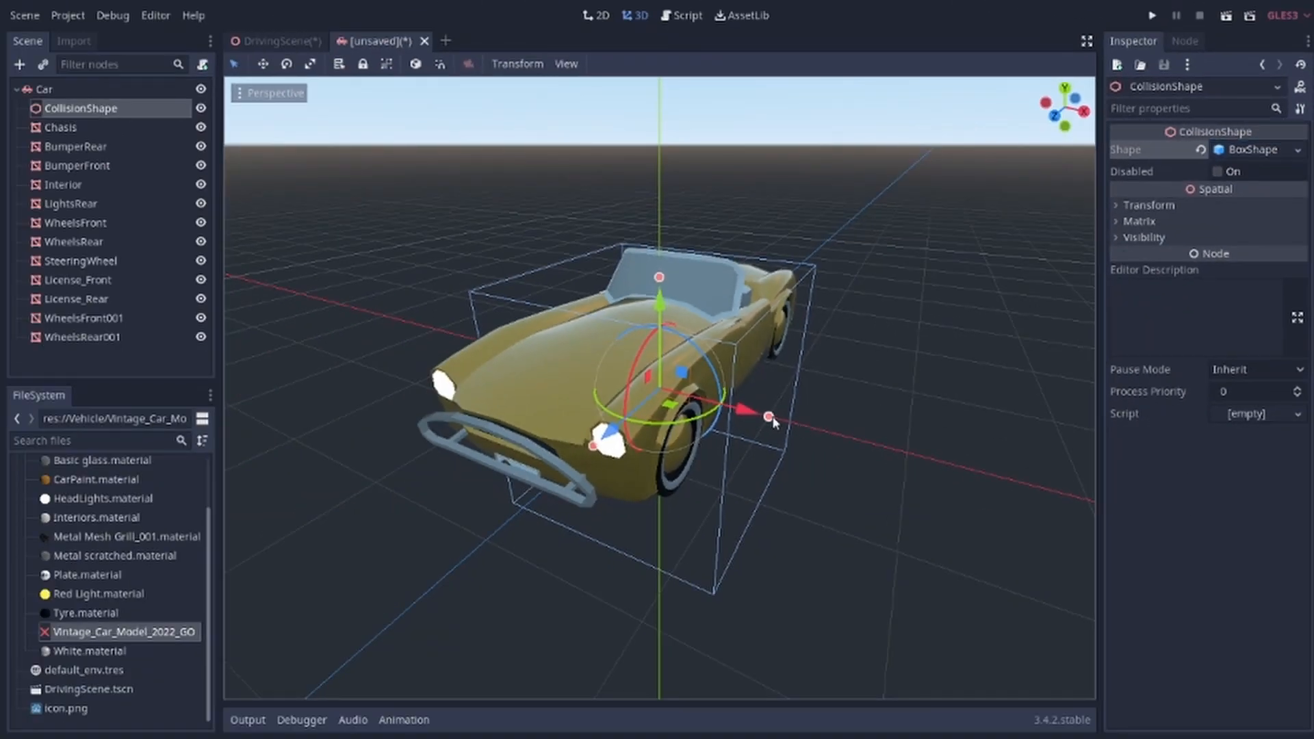
Fit the collision box to the car's width and length, extents about 0.73 in X and 1.95 in Z, shifting it about -0.1 along Z.
left_click_drag(769, 416, 741, 388)
key("KP_7")
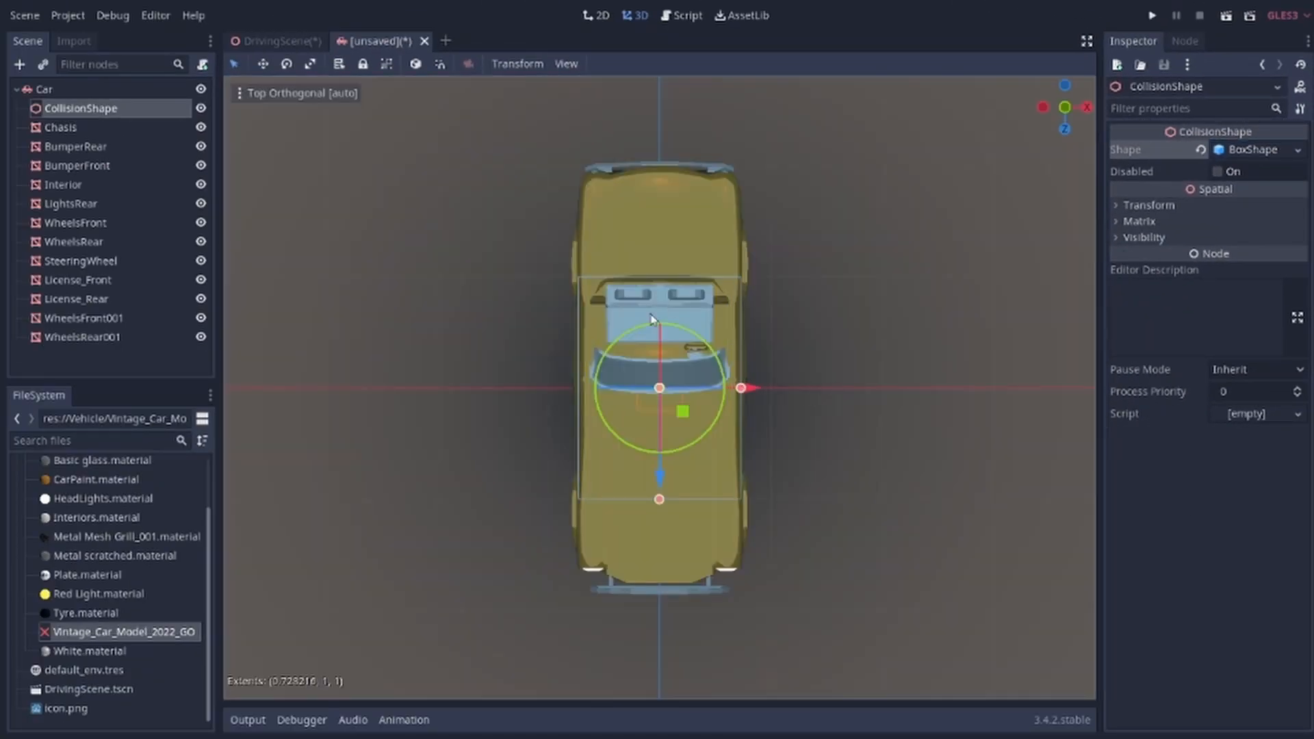
left_click_drag(659, 499, 663, 595)
left_click_drag(661, 484, 662, 469)
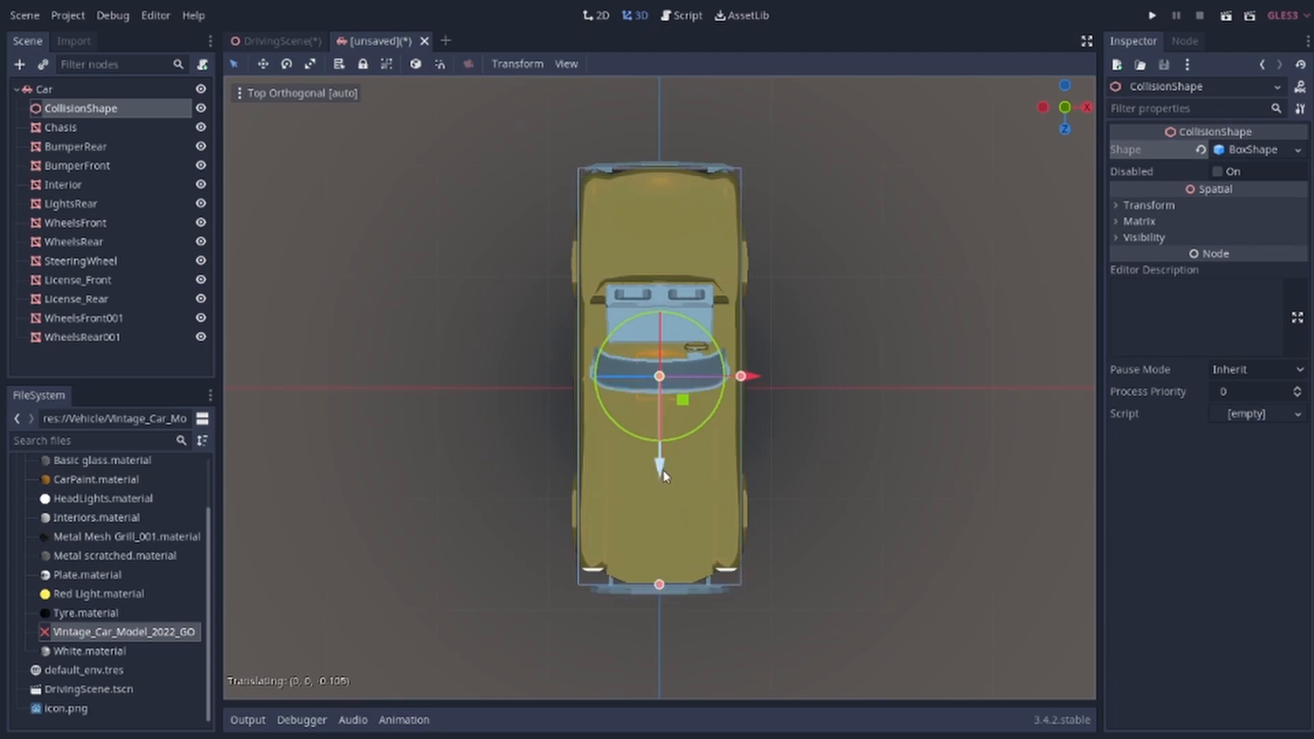
left_click_drag(658, 586, 660, 595)
In side view, adjust the collision box's height and vertical position to span the car body from the sills to the bonnet.
key("KP_3")
mouse_move(671, 294)
left_mouse_down()
mouse_move(671, 234)
mouse_move(672, 289)
left_mouse_up()
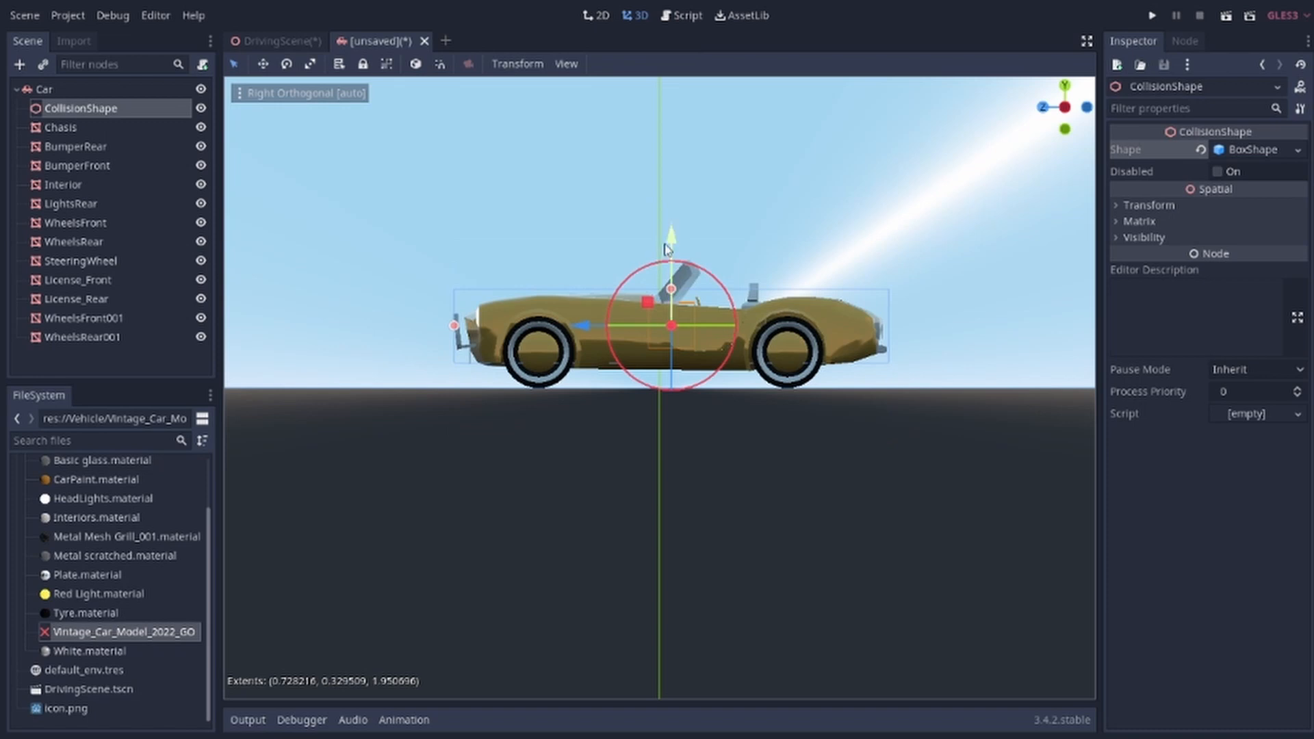
left_click_drag(671, 238, 671, 243)
left_click_drag(671, 293, 671, 299)
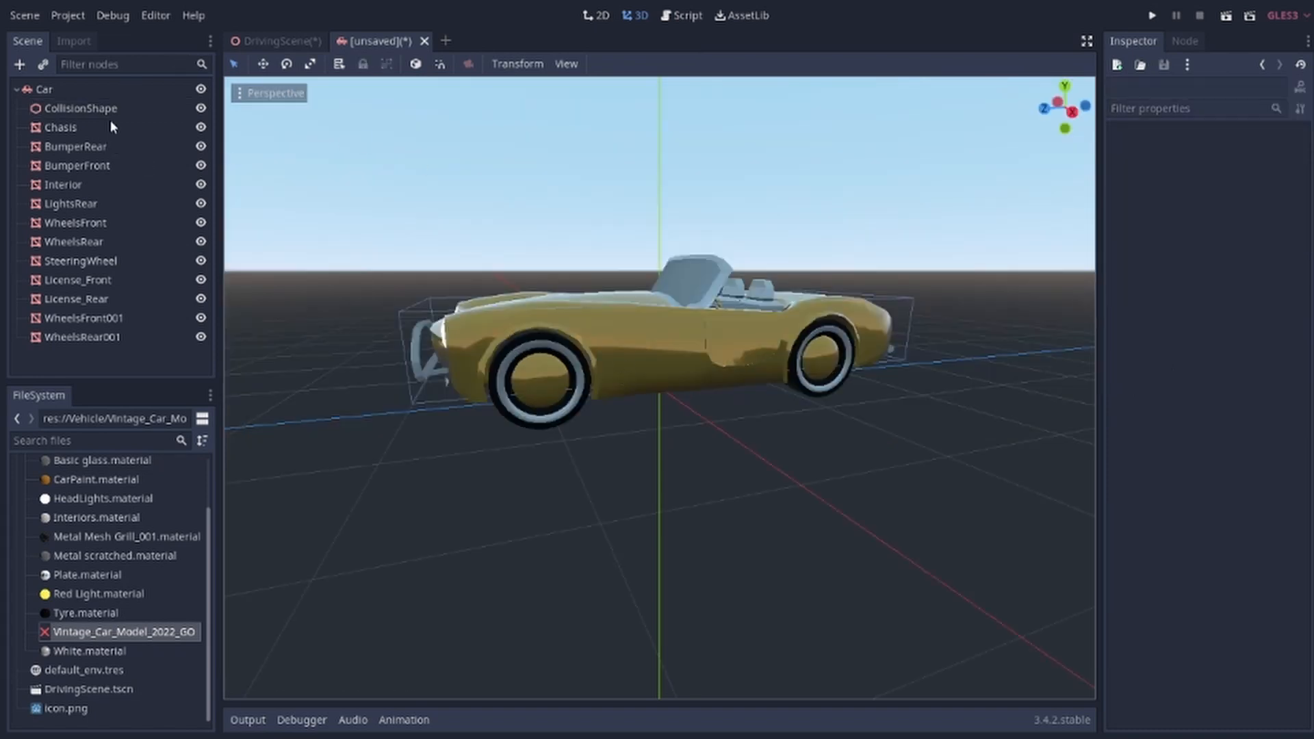
Duplicate the CollisionShape node under Car and select the copy.
left_click(113, 113)
key("ctrl+d")
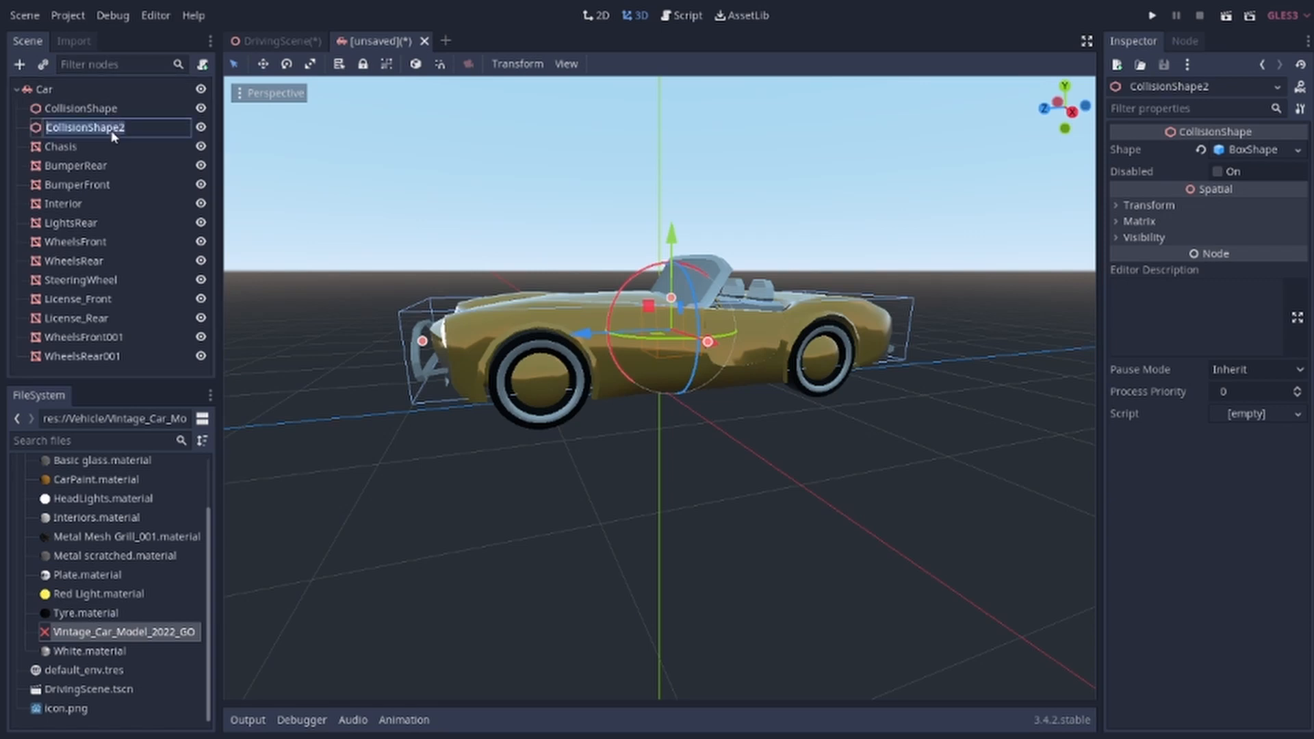
key("Down")
left_click(112, 127)
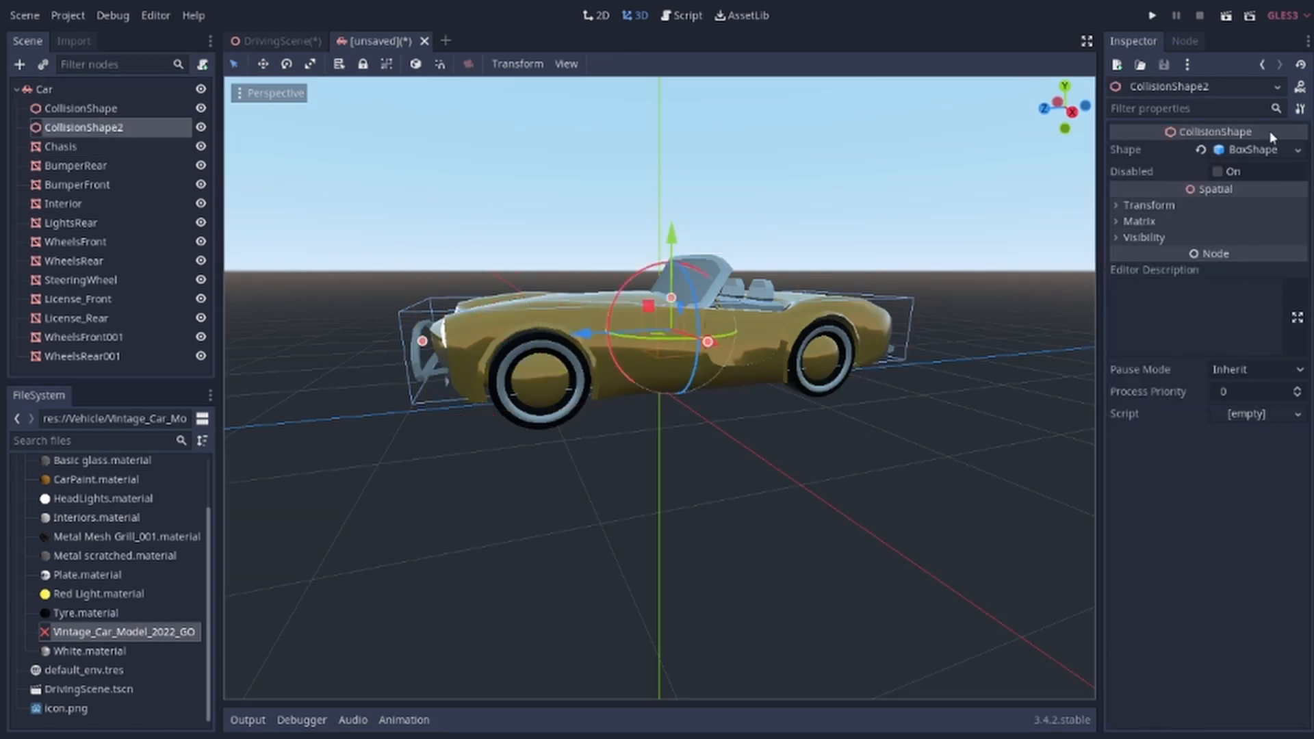
Replace the shape of CollisionShape2 with its own new BoxShape.
left_click(1258, 150)
left_click(1255, 152)
left_click(1297, 150)
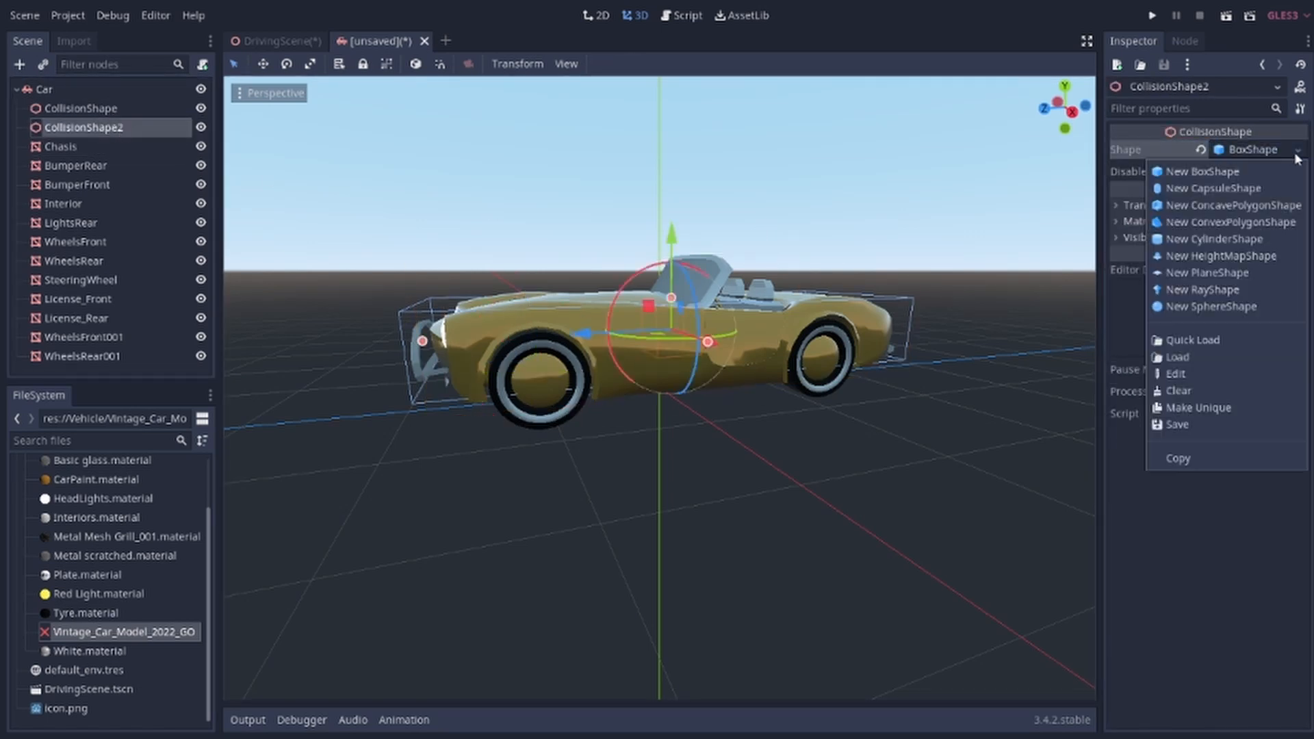
left_click(1255, 179)
In side view, shrink and move the second collision box so it encloses the windshield above the car body.
left_click_drag(671, 216, 673, 265)
key("KP_3")
left_click_drag(560, 330, 651, 329)
left_click_drag(672, 241, 673, 192)
scroll(801, 246, "up", 10)
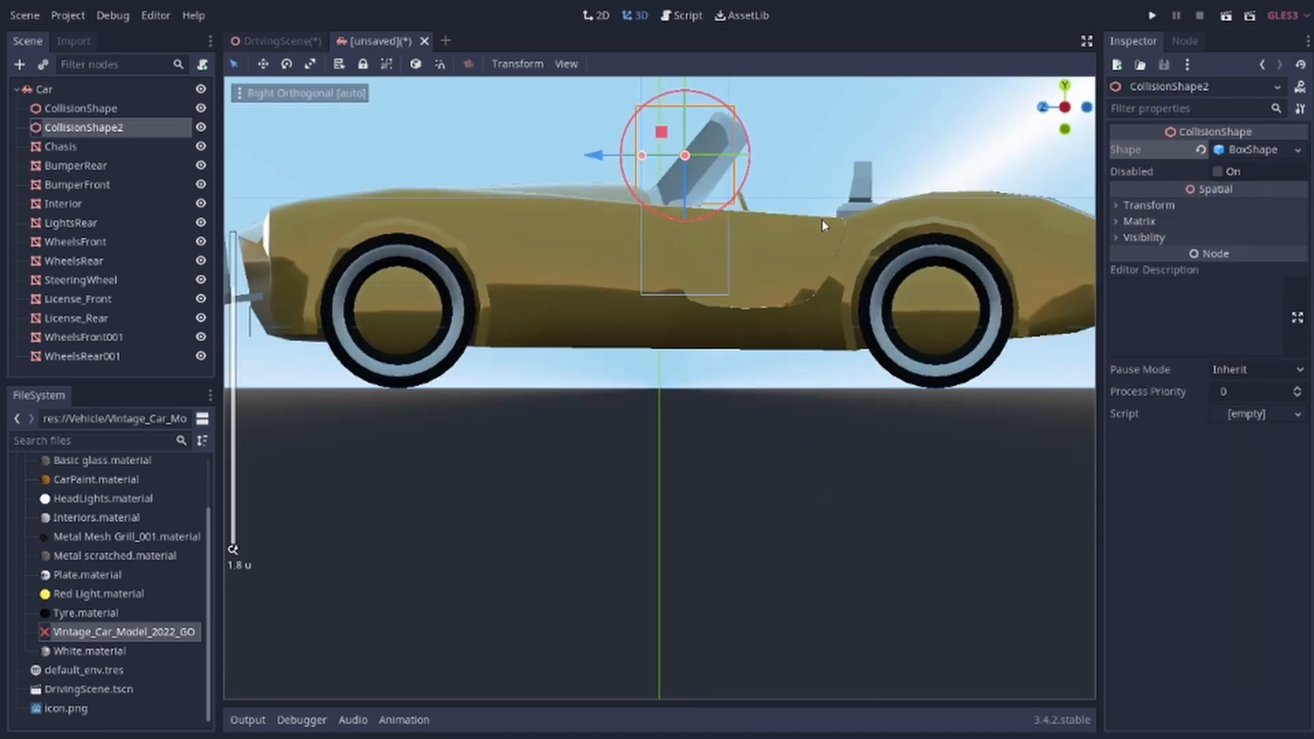
middle_click_drag(801, 246, 765, 505, "shift")
scroll(765, 504, "up", 8)
left_click_drag(577, 417, 607, 408)
left_click_drag(776, 213, 694, 343)
left_click_drag(549, 429, 579, 429)
left_click_drag(709, 375, 716, 384)
left_click_drag(673, 347, 674, 357)
In top view, fit the second collision box's width to the windshield.
key("KP_7")
scroll(911, 374, "down", 6)
left_click_drag(938, 382, 834, 394)
scroll(688, 396, "down", 2)
middle_click_drag(827, 499, 766, 352)
scroll(689, 398, "down", 12)
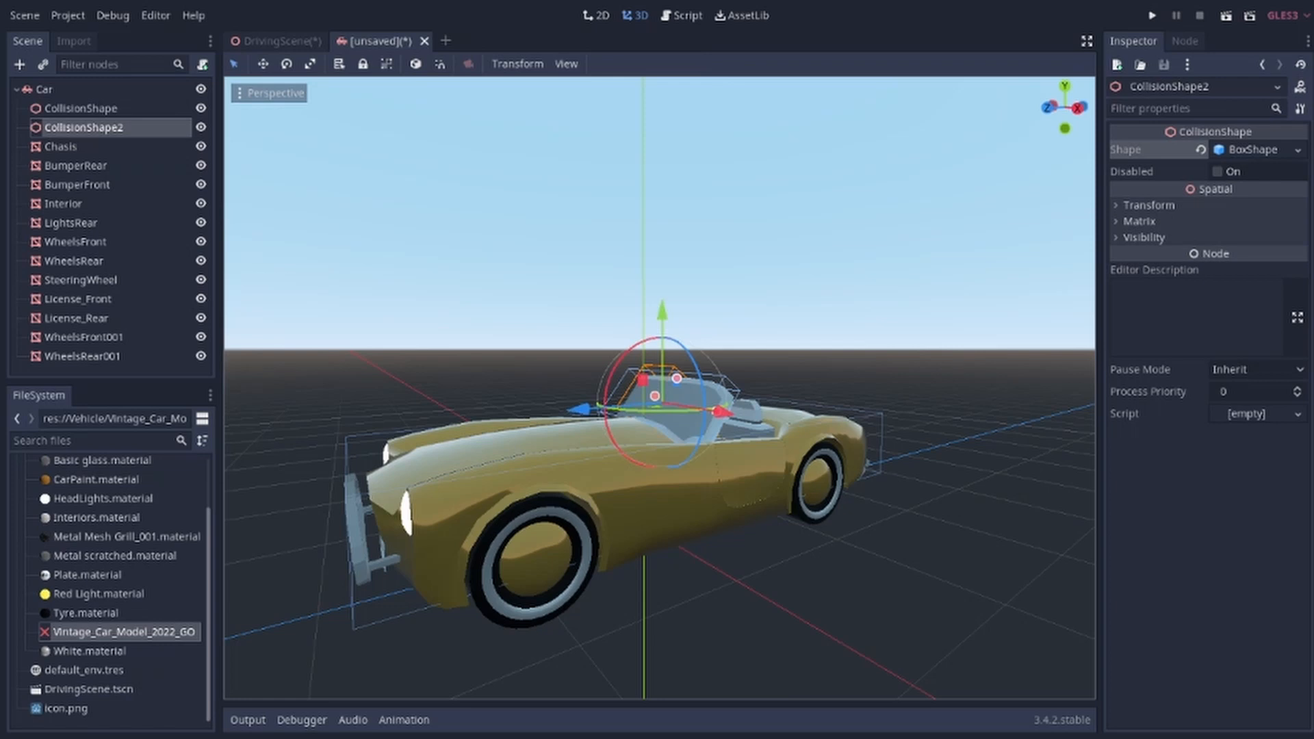
middle_click_drag(858, 493, 841, 493)
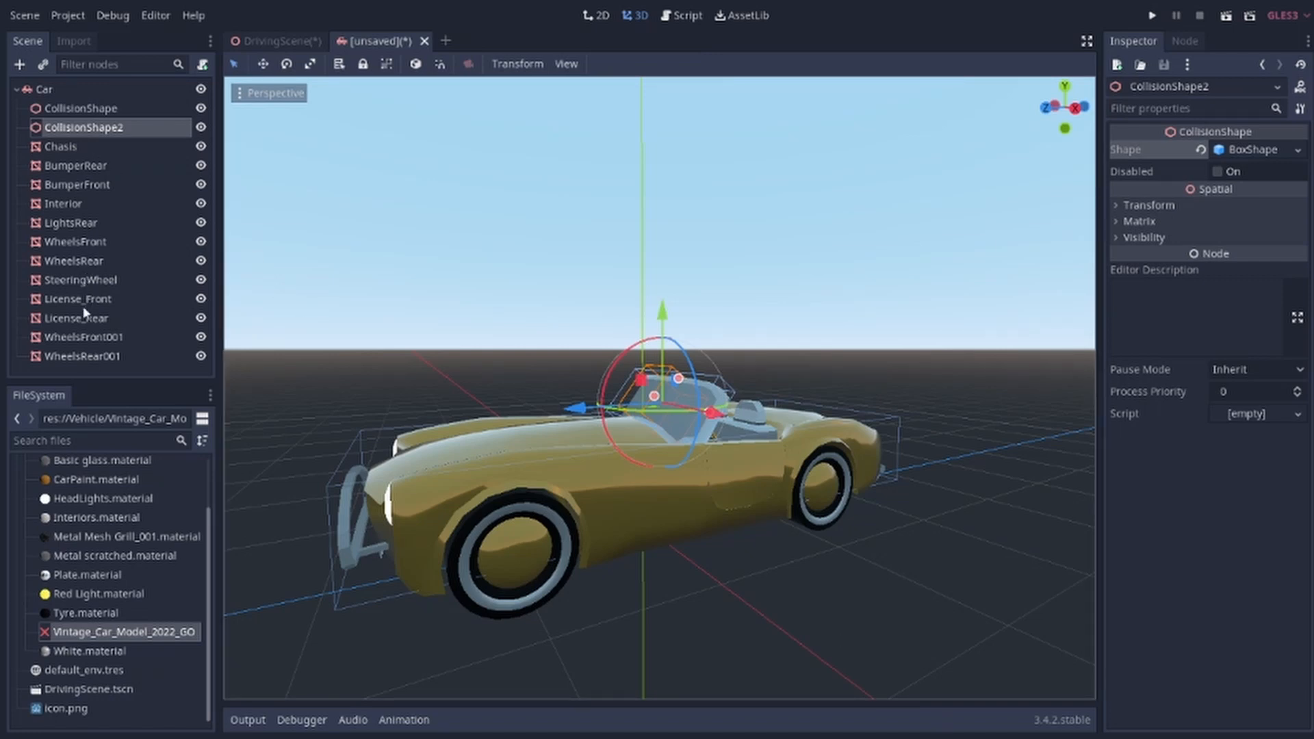
Rename the wheel mesh WheelsFront001 to WheelsFL and WheelsRear001 to WheelsRR.
left_click(90, 338)
left_click(90, 339)
left_click(89, 339)
key("shift+End")
type("L")
key("Return")
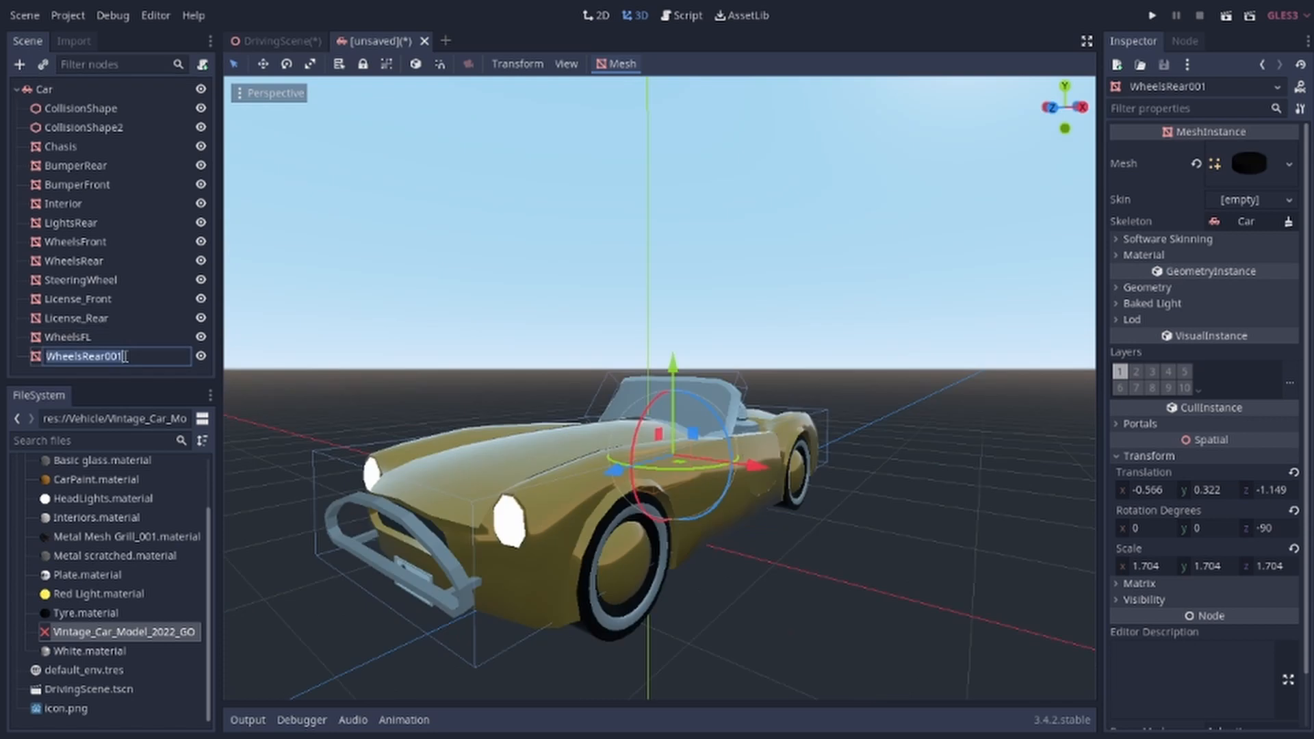
left_click_drag(125, 357, 85, 366)
type("R")
key("Return")
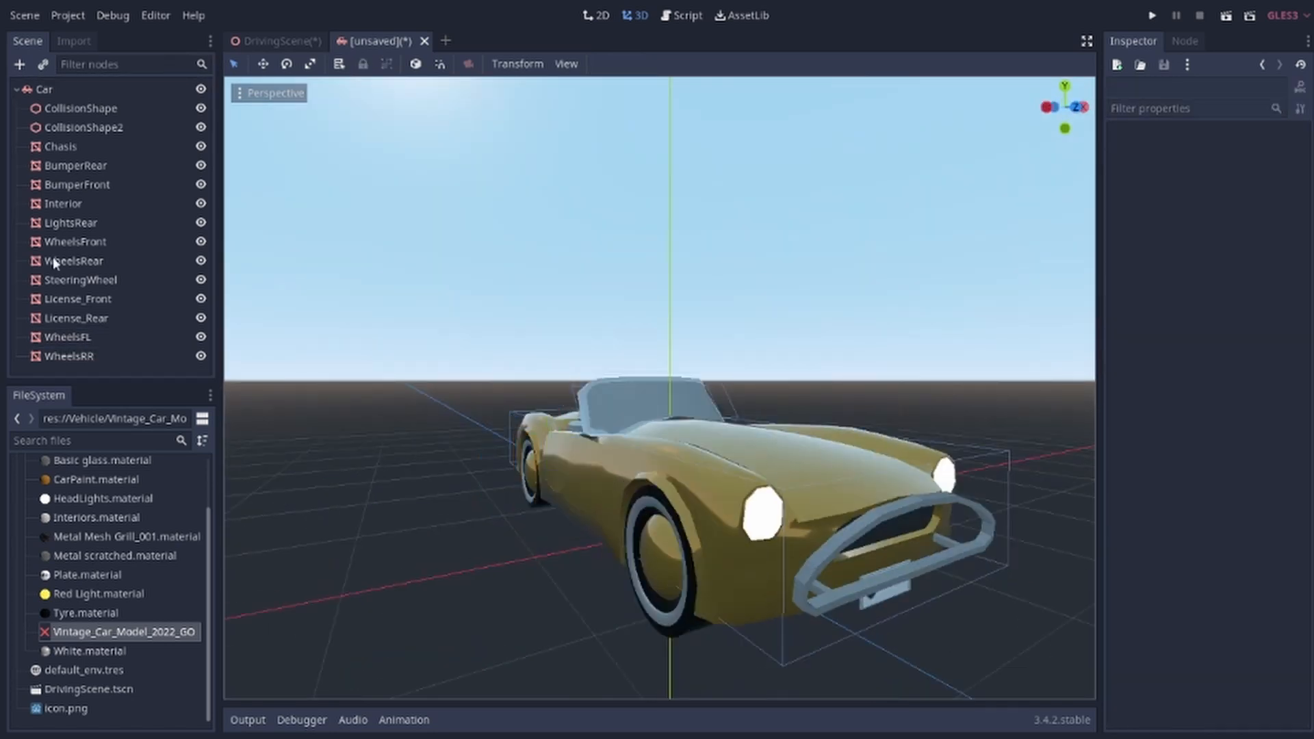
Move the WheelsFront and WheelsRear meshes below License_Rear and rename them WheelsFR and WheelsRL.
left_click_drag(76, 241, 90, 327)
left_click(110, 301)
left_click(111, 301)
type("L")
key("Return")
left_click(100, 301)
type("R")
key("Return")
left_click(96, 318)
left_click(98, 318)
type("L")
key("Return")
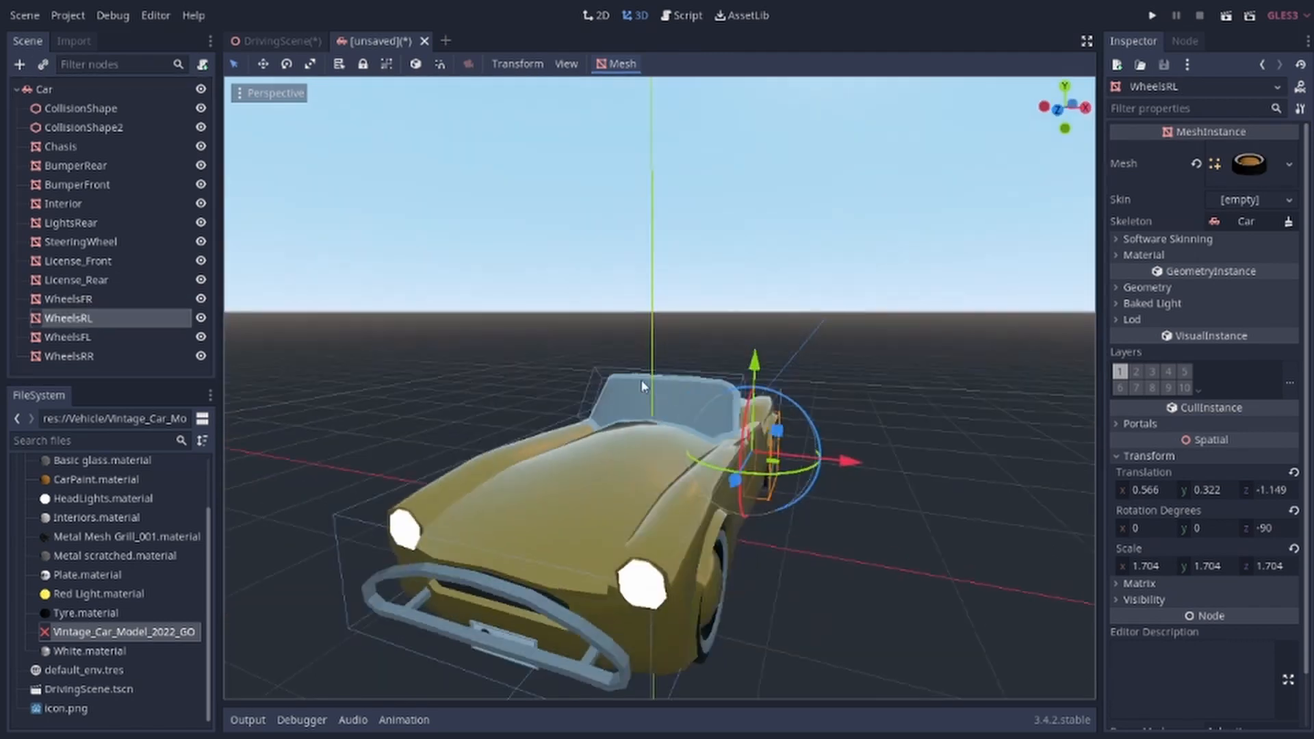
Add a VehicleWheel node as a child of the WheelsFR mesh.
left_click(97, 299)
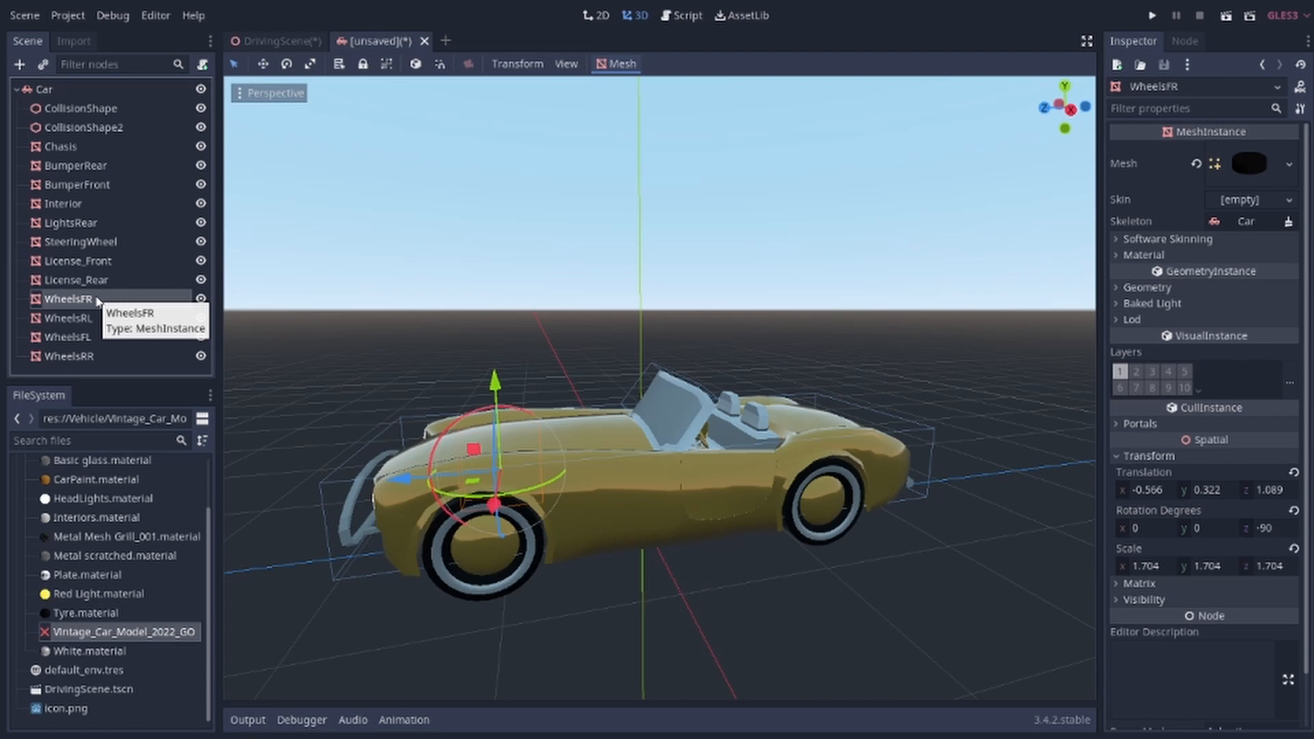
key("ctrl+a")
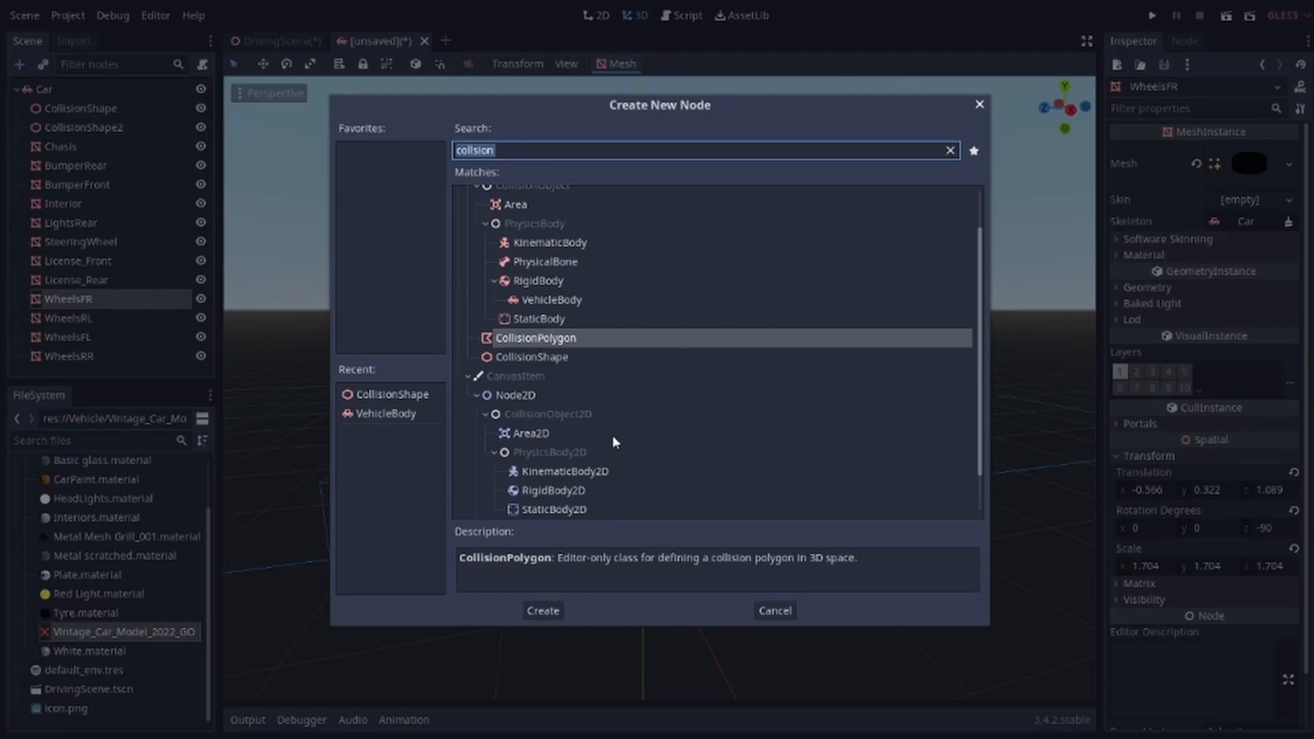
type("Vehicle")
left_click(544, 311)
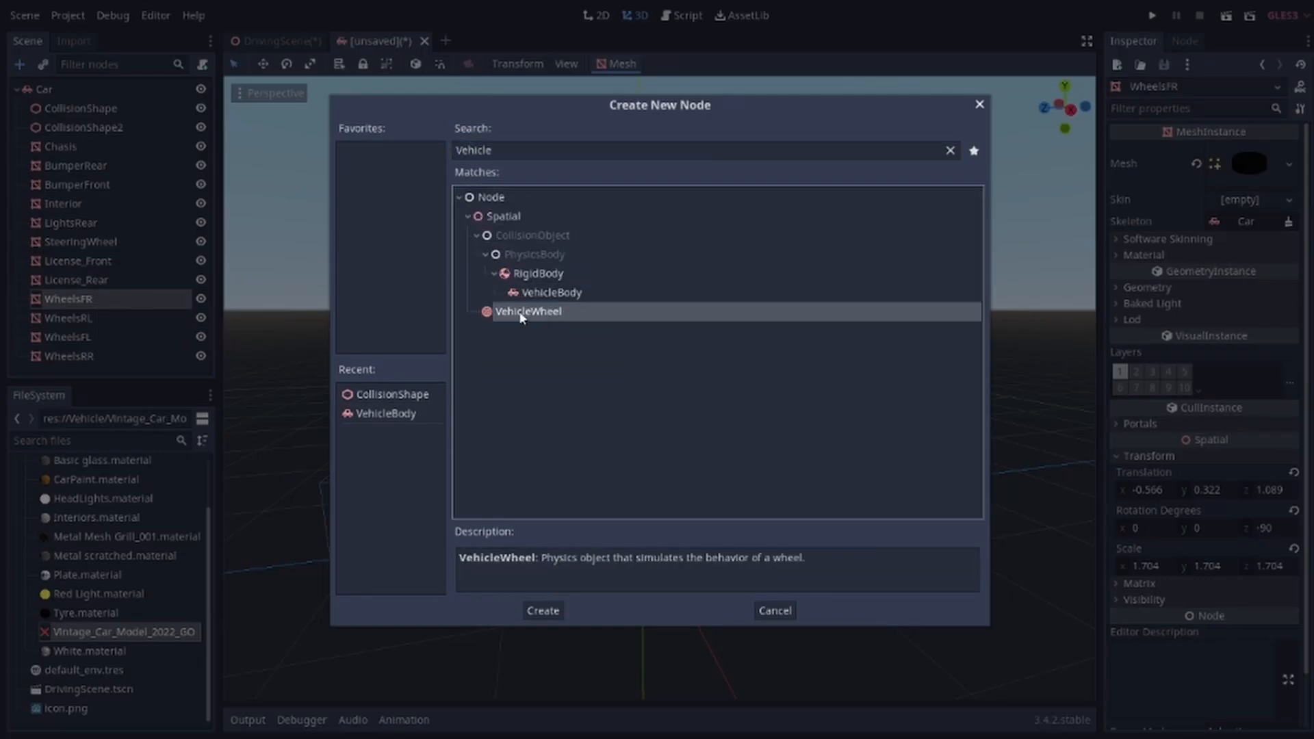
double_click(520, 316)
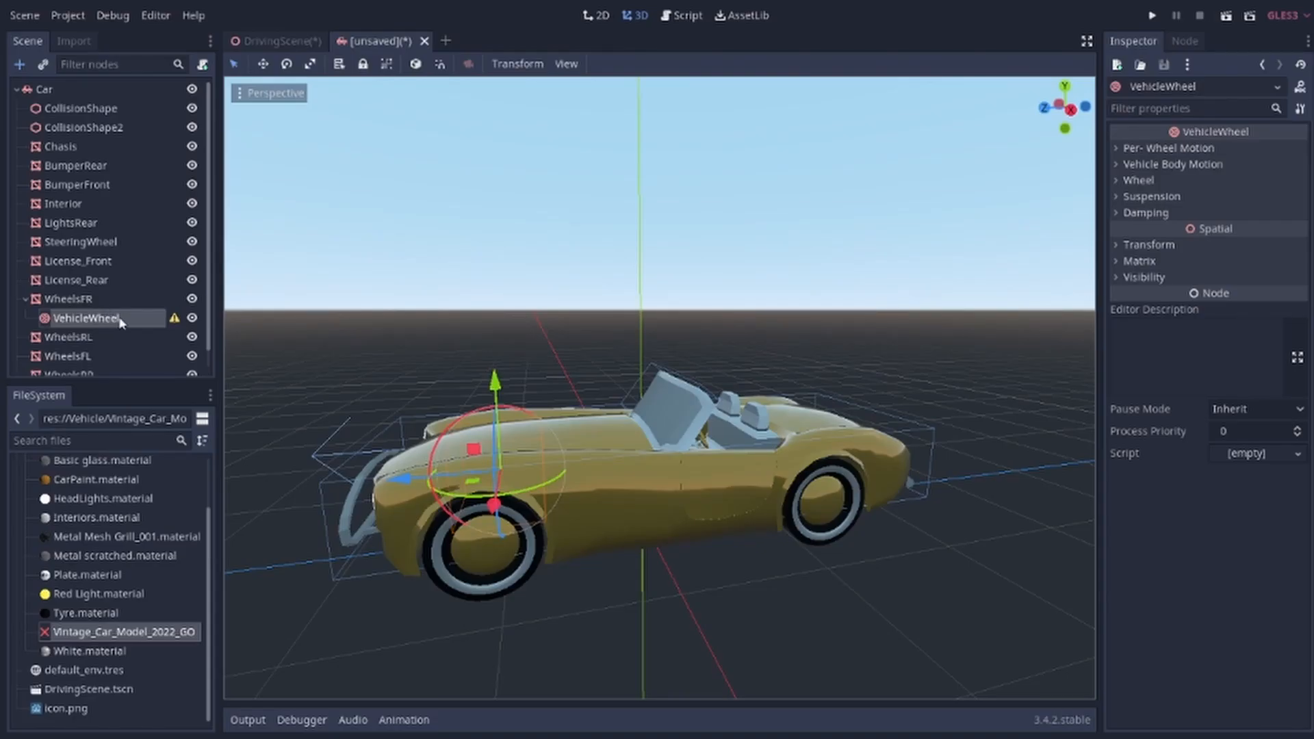
Move the VehicleWheel node out of WheelsFR so it sits directly under Car, just above WheelsFR.
scroll(167, 267, "down", 1)
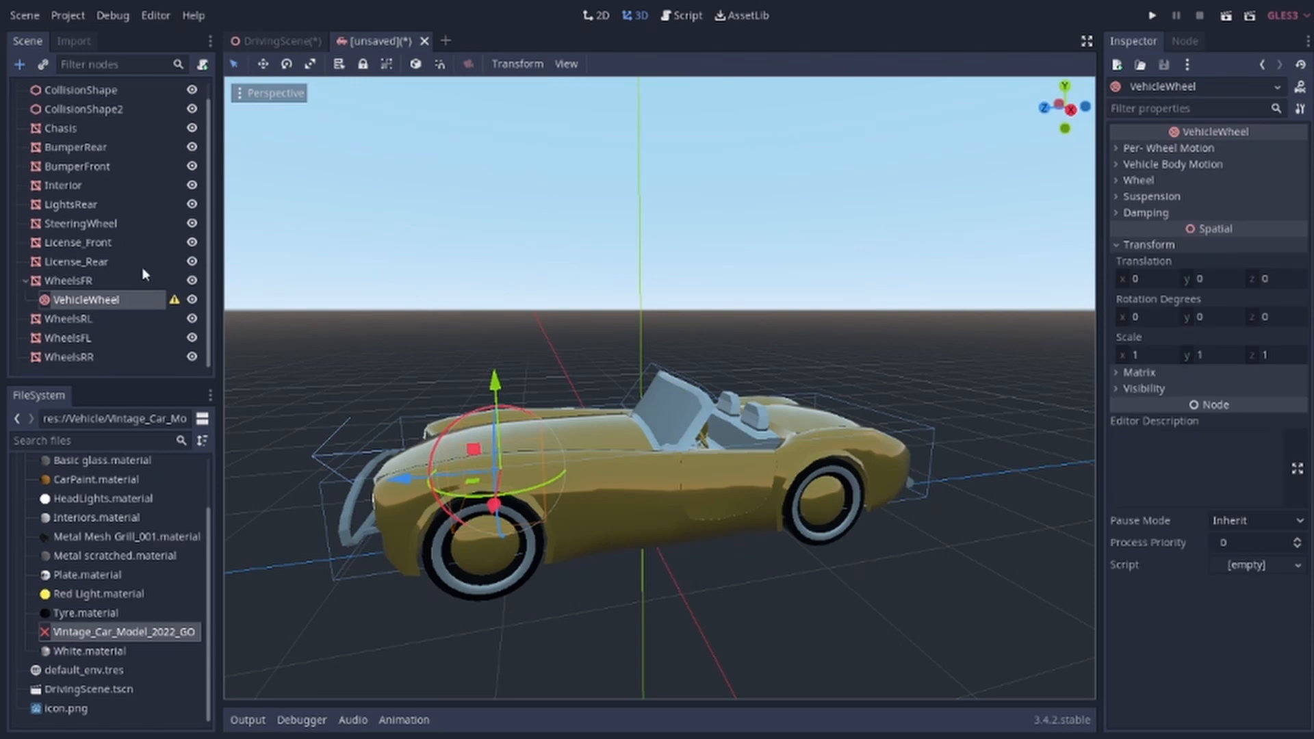
left_click(69, 280)
left_click(83, 298)
left_click_drag(86, 306, 67, 278)
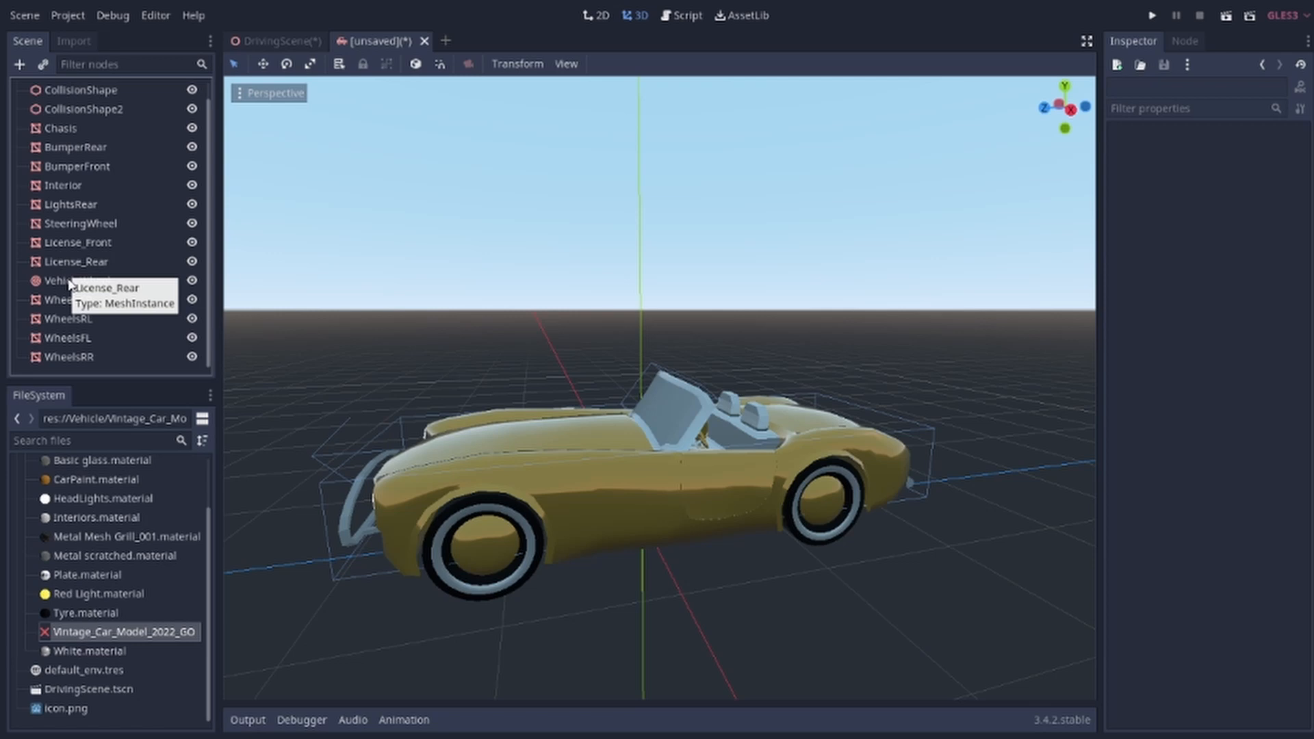
Rename the VehicleWheel node to VehicleWheel_FR.
left_click(69, 281)
left_click(103, 280)
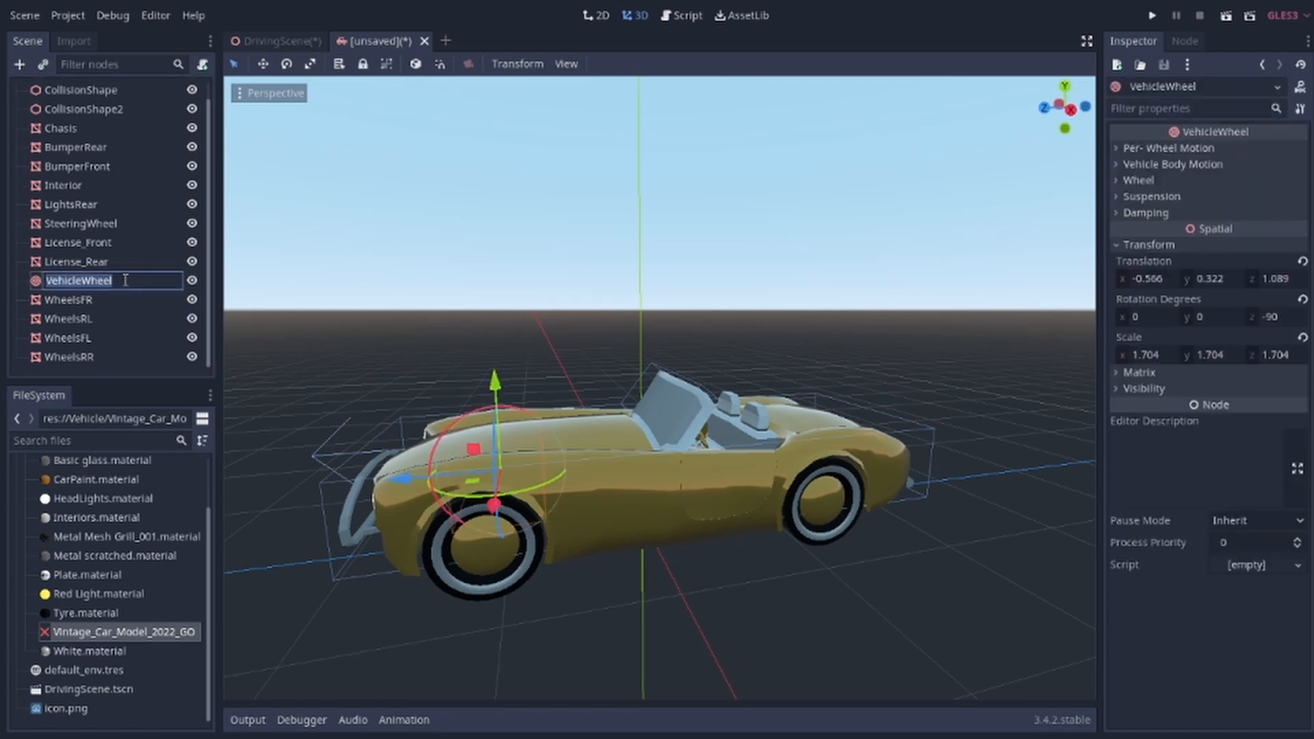
left_click(126, 280)
type("_F")
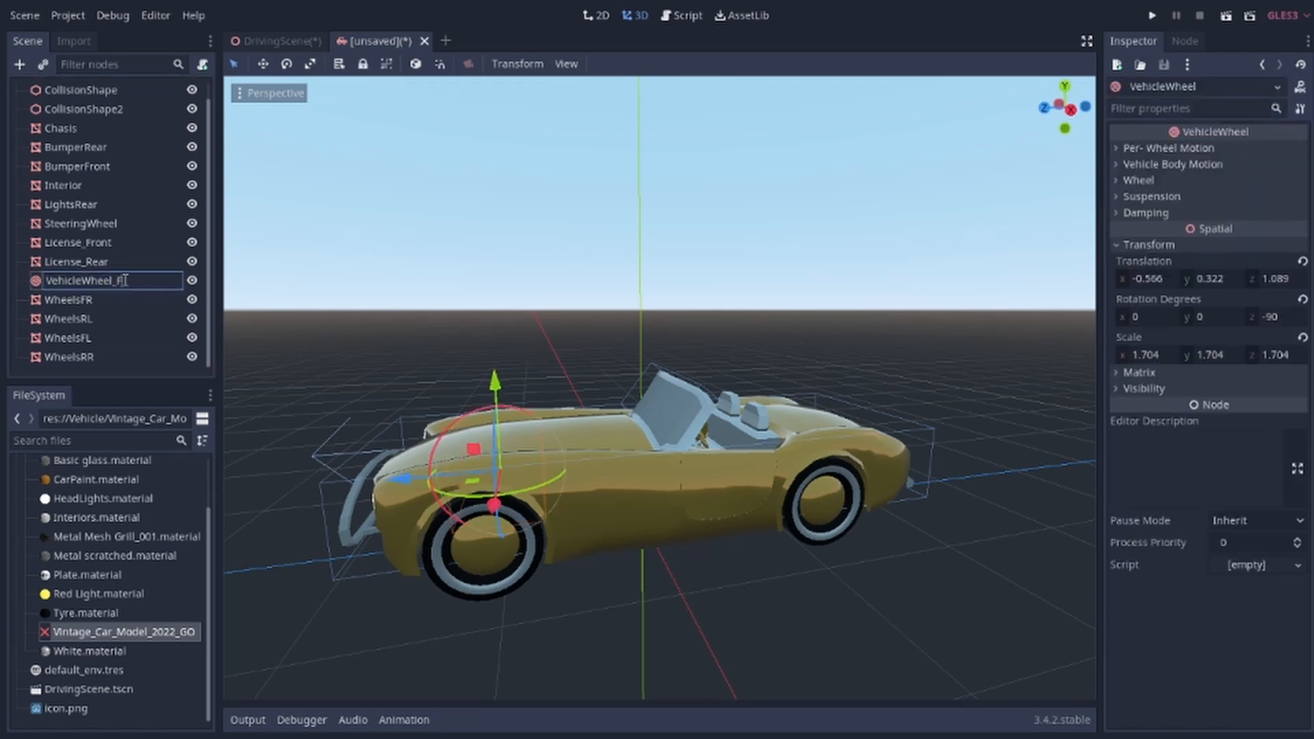
type("R")
key("Return")
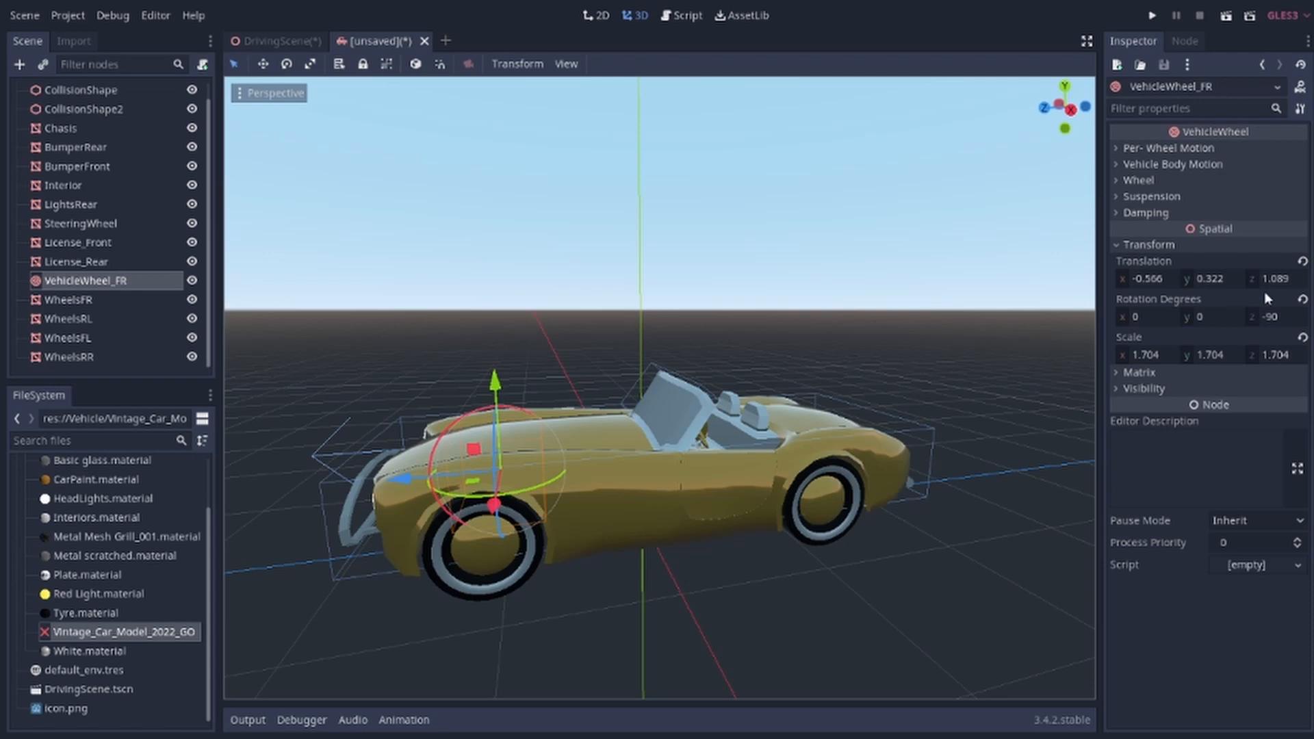
Reset the rotation and scale of VehicleWheel_FR to their defaults and make the WheelsFR mesh its child.
left_click(1302, 299)
left_click(1303, 338)
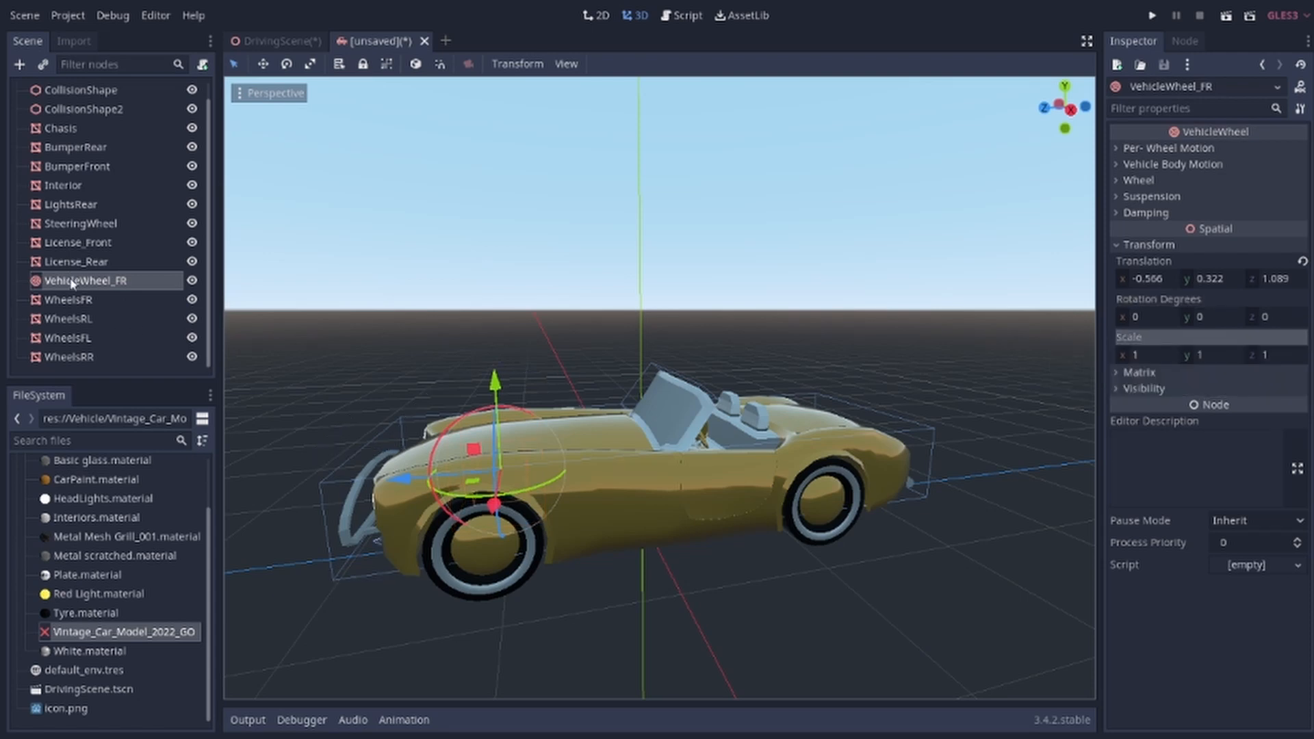
left_click_drag(69, 301, 107, 282)
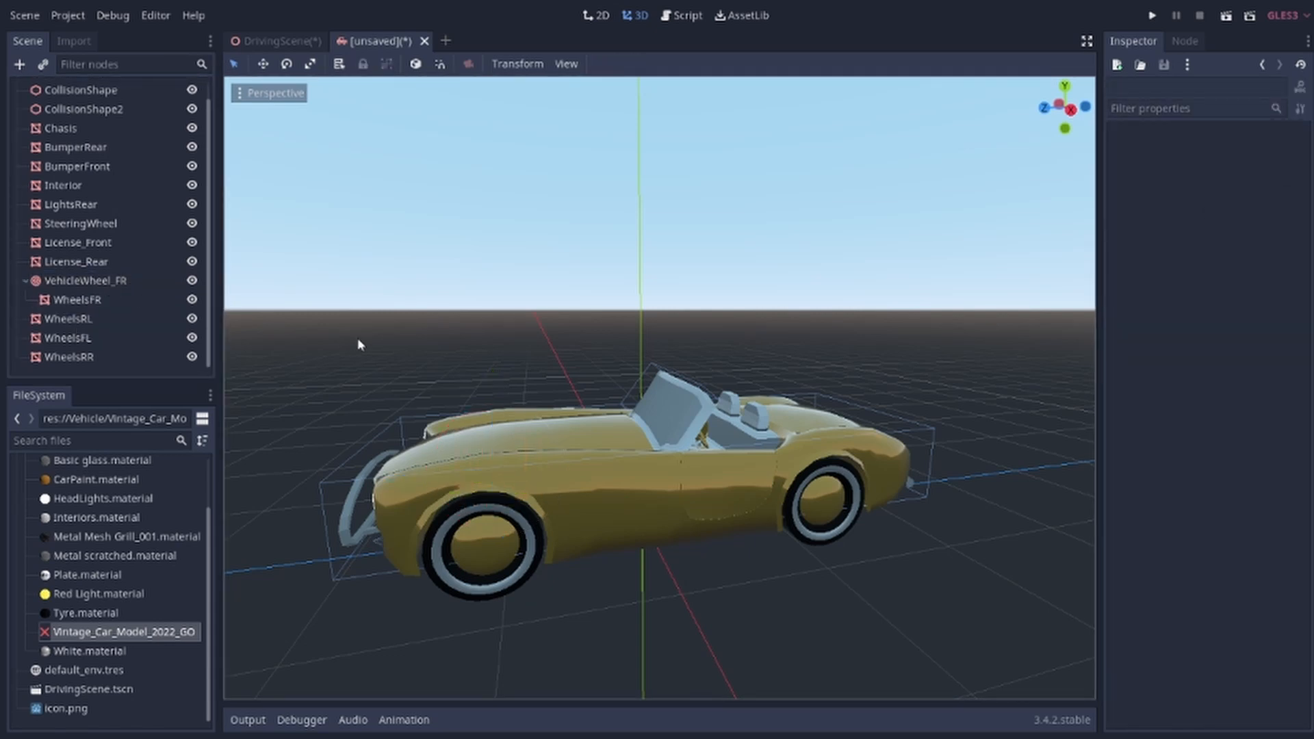
Examine the orientation of the VehicleWheel_FR gizmo from the front of the car.
middle_click_drag(359, 339, 581, 329)
scroll(679, 343, "down", 3)
scroll(744, 419, "up", 2)
middle_click_drag(657, 358, 602, 383)
scroll(688, 359, "up", 6)
scroll(709, 362, "down", 4)
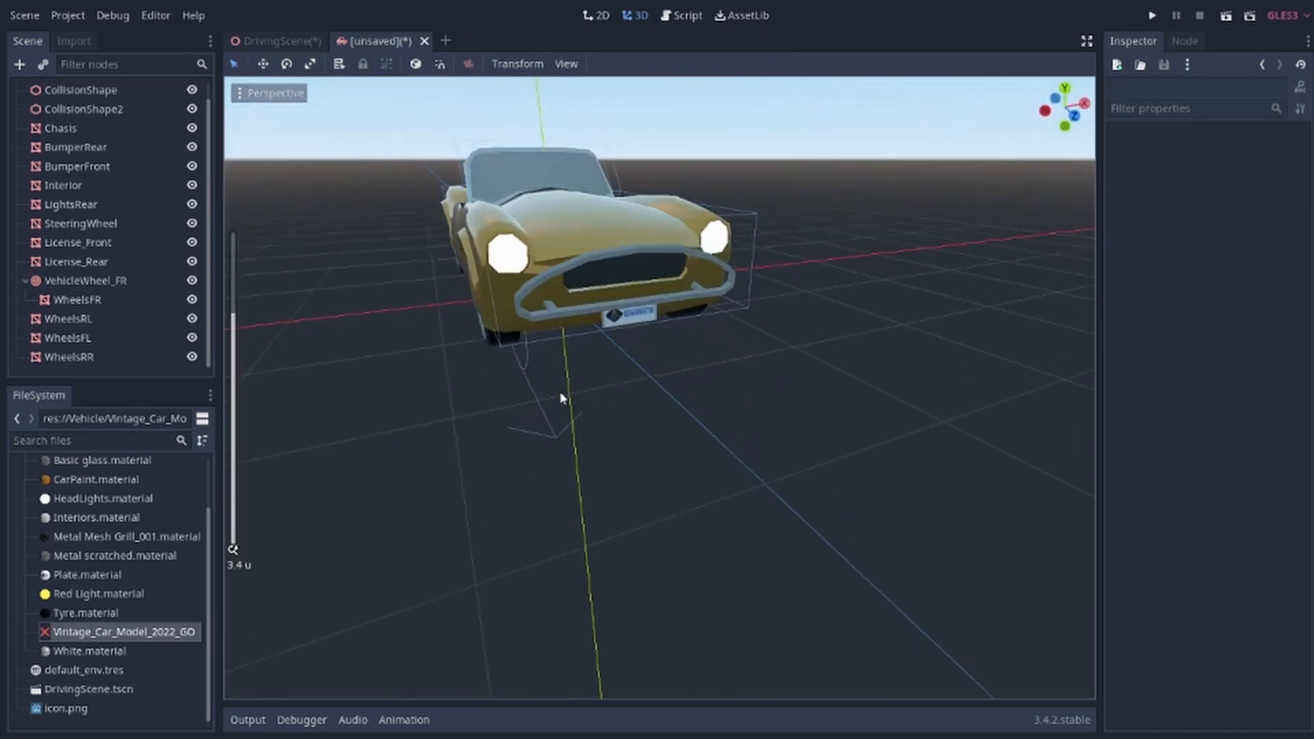
Add a VehicleWheel child node to each of the WheelsRL, WheelsFL and WheelsRR meshes.
left_click(59, 325)
key("ctrl+a")
left_click(513, 314)
double_click(514, 314)
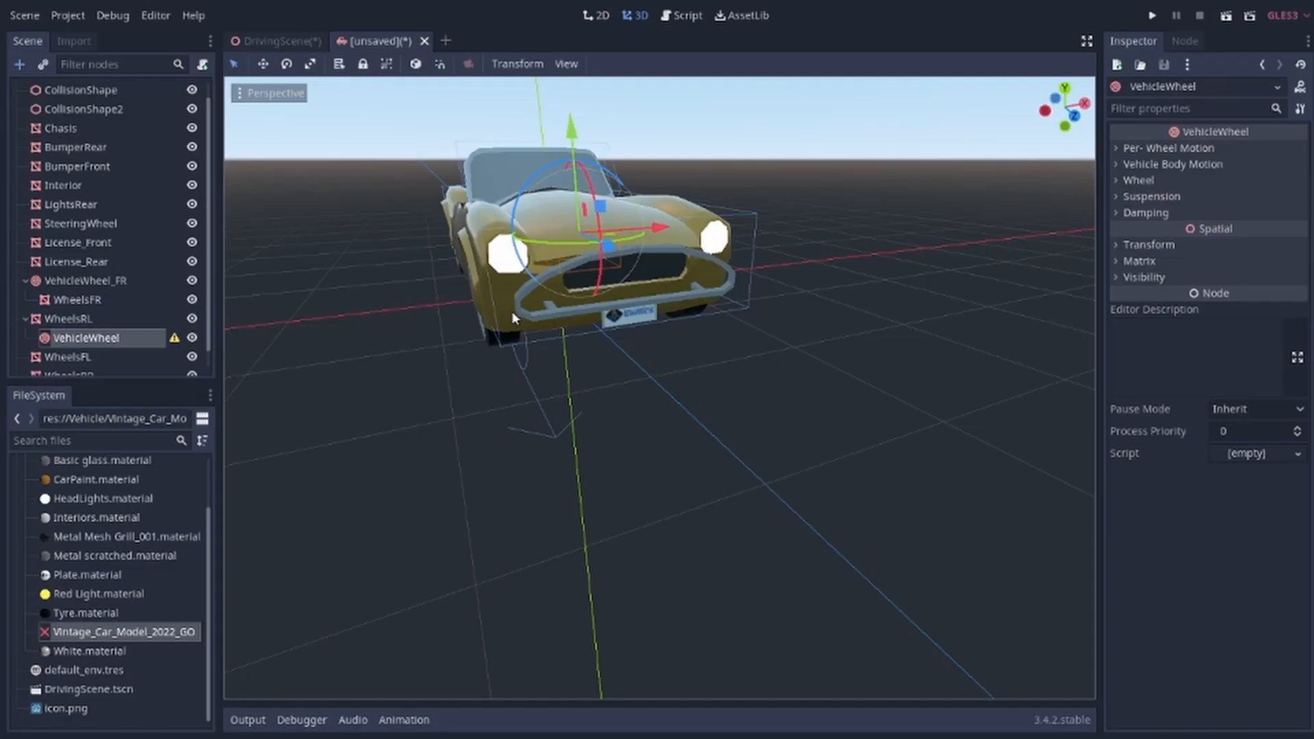
left_click(68, 338)
key("ctrl+a")
double_click(515, 313)
left_click(69, 357)
key("ctrl+a")
double_click(521, 314)
Move the three new VehicleWheel nodes out of their meshes to sit directly under Car, after VehicleWheel_FR.
left_click_drag(101, 282, 70, 254)
left_click_drag(86, 318, 81, 273)
left_click_drag(86, 356, 89, 291)
Reset rotation and scale to their defaults on VehicleWheel2 and VehicleWheel3.
left_click(96, 279)
left_click(1149, 245)
left_click(1302, 299)
left_click(1303, 337)
left_click(95, 300)
left_click(1150, 245)
left_click(1302, 299)
left_click(1303, 337)
Rename the rear-left VehicleWheel node to VehicleWheel_RL.
double_click(139, 262)
left_click(141, 262)
middle_click_drag(488, 367, 293, 392)
double_click(144, 262)
type("_")
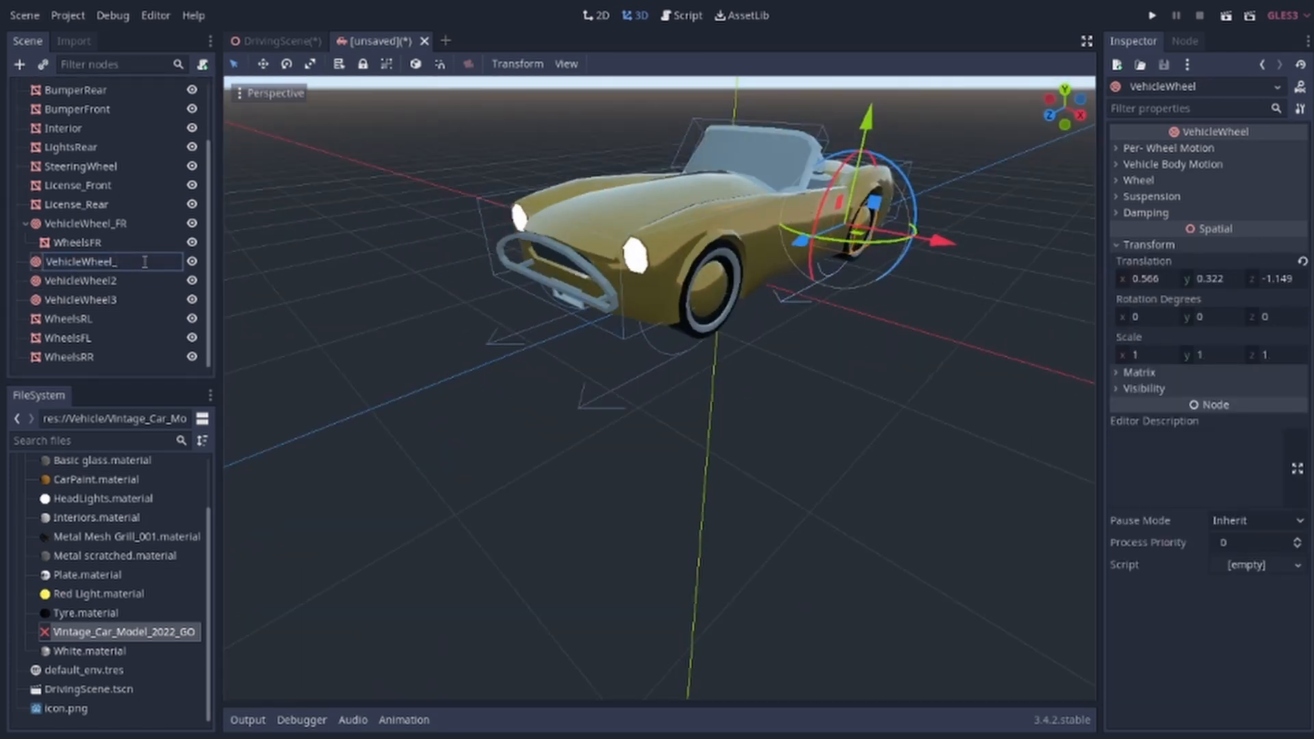
type("RL")
key("Return")
Rename VehicleWheel2 to VehicleWheel_FL and VehicleWheel3 to VehicleWheel_RR.
double_click(132, 280)
left_click(147, 280)
key("BackSpace")
type("_FL")
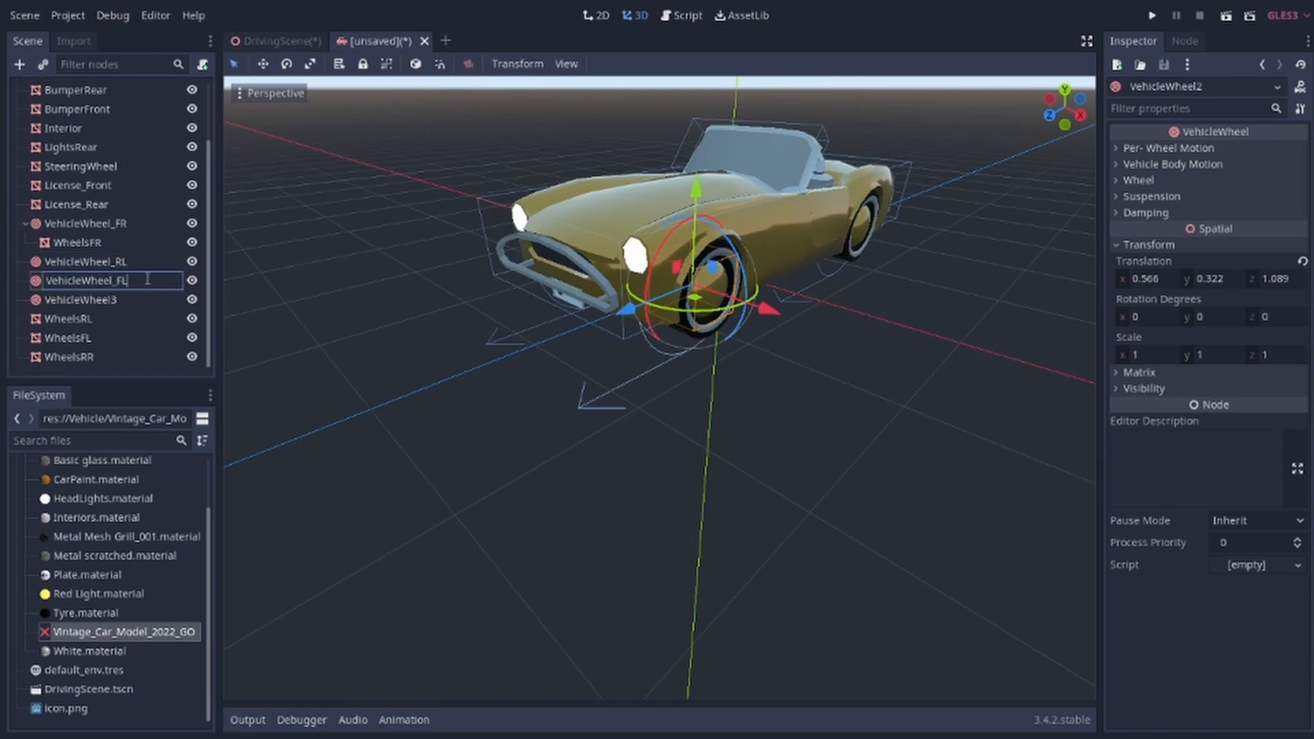
key("Return")
double_click(126, 299)
left_click(125, 299)
key("BackSpace")
type("_RR")
key("Return")
Nest the WheelsRL, WheelsFL and WheelsRR meshes under their matching VehicleWheel nodes.
left_click_drag(77, 318, 94, 264)
left_click_drag(86, 338, 100, 301)
left_click_drag(88, 356, 121, 338)
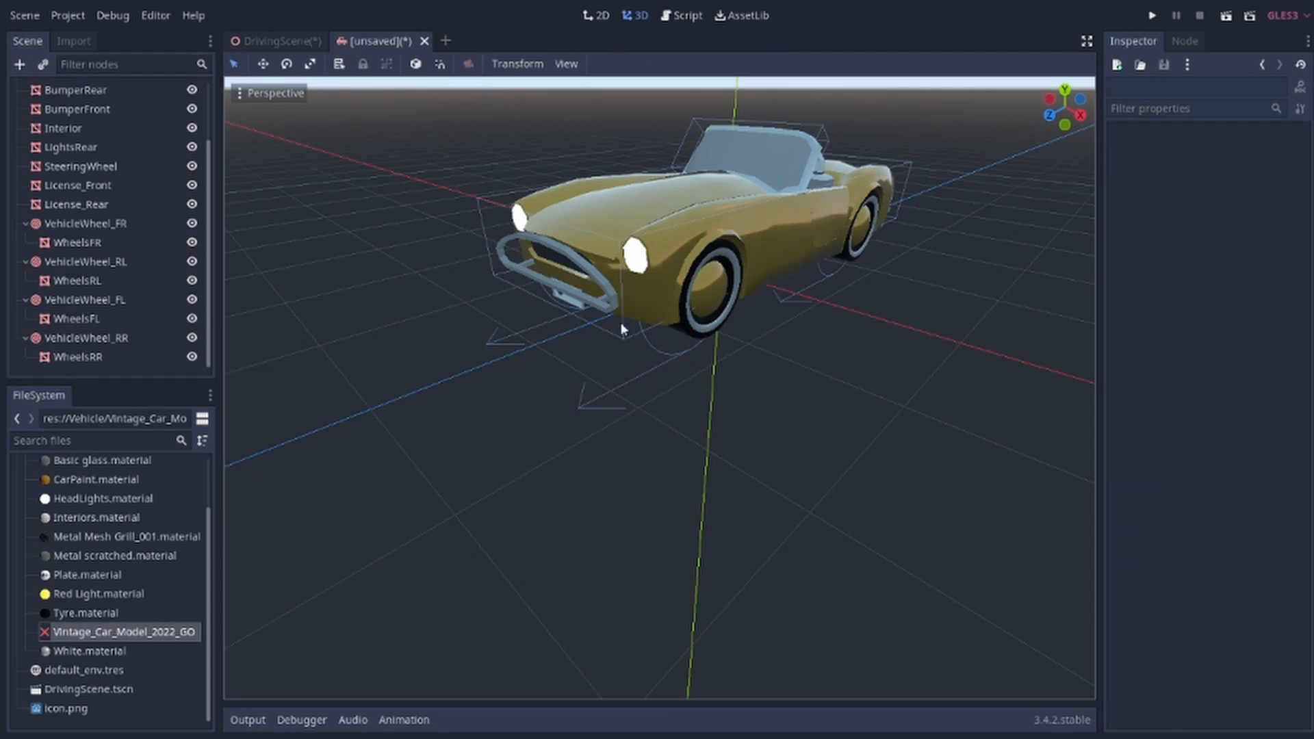
Save the car scene as Car.tscn in the res:// folder.
key("ctrl+s")
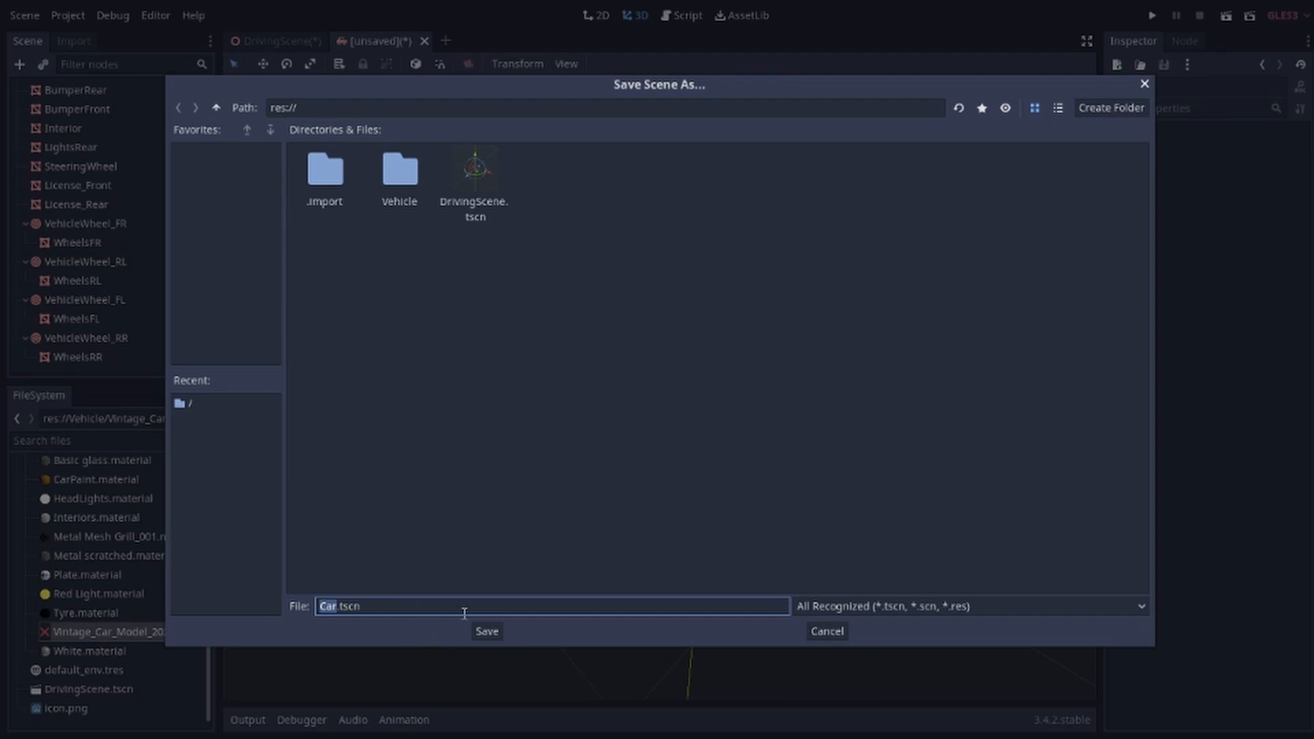
left_click(484, 629)
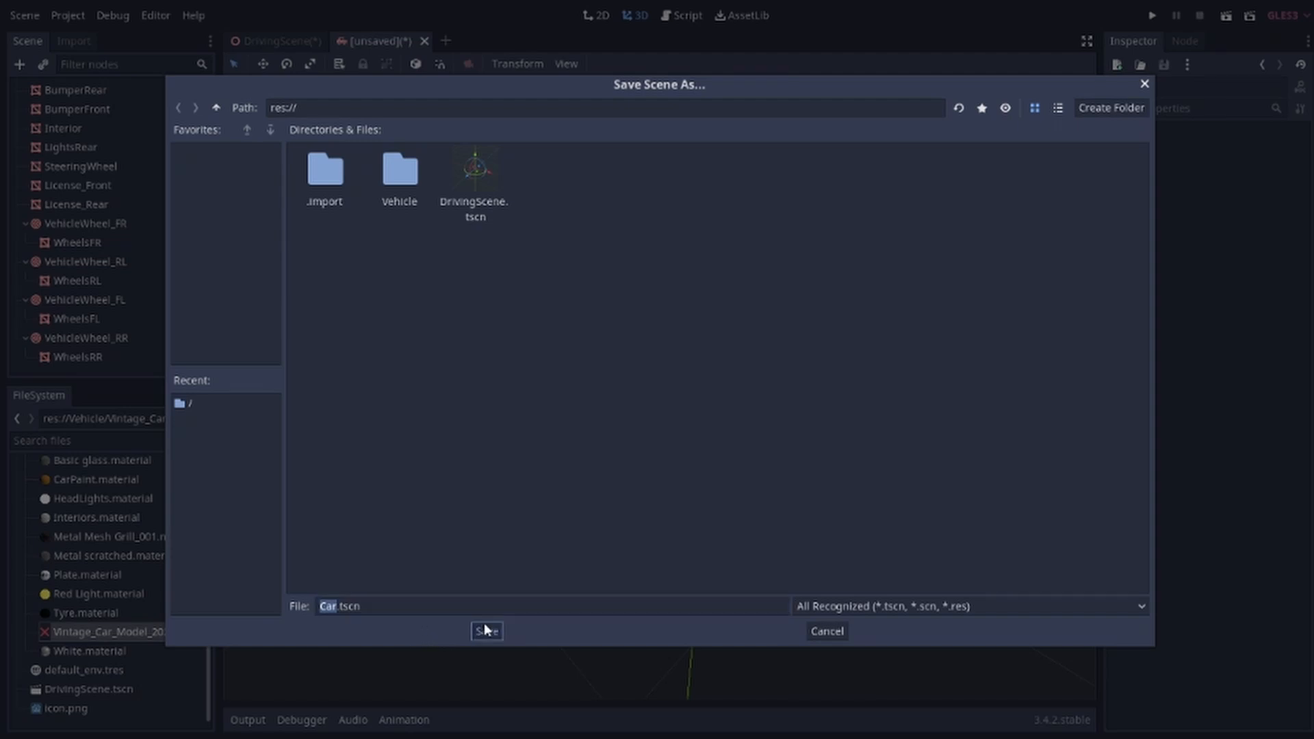
left_click(484, 629)
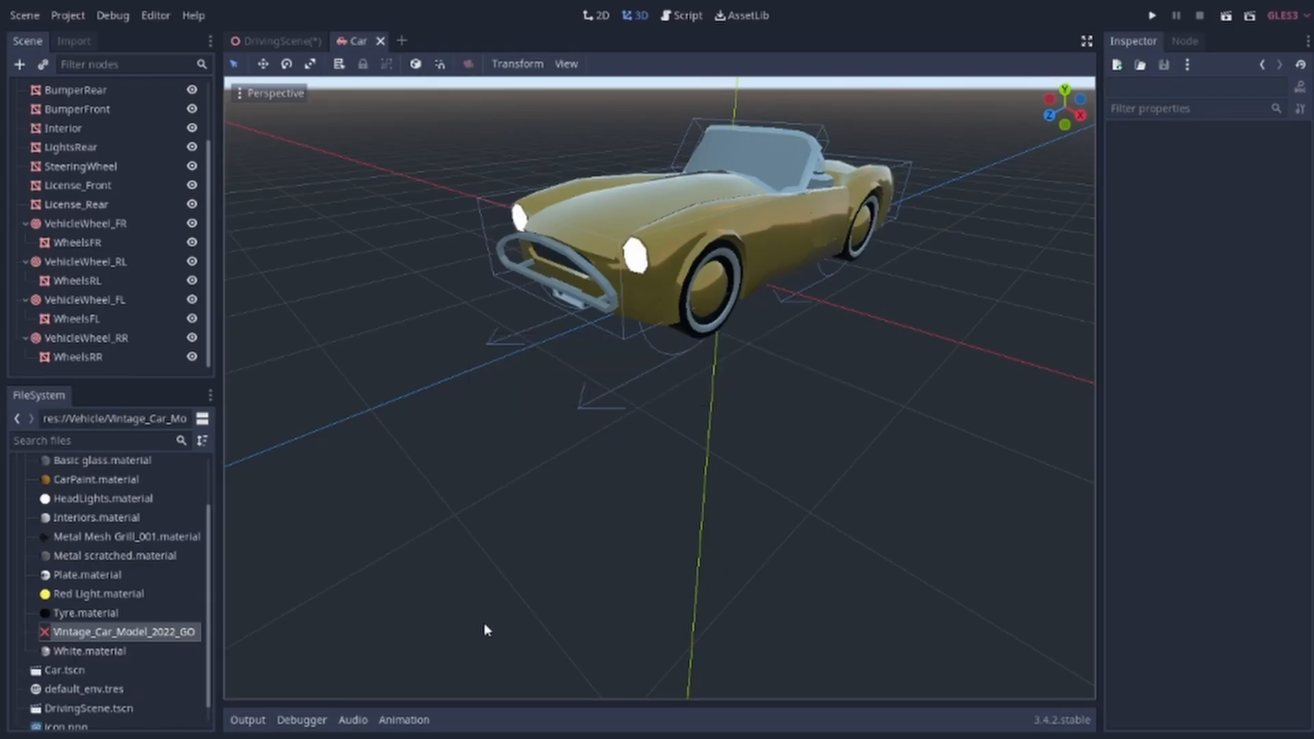